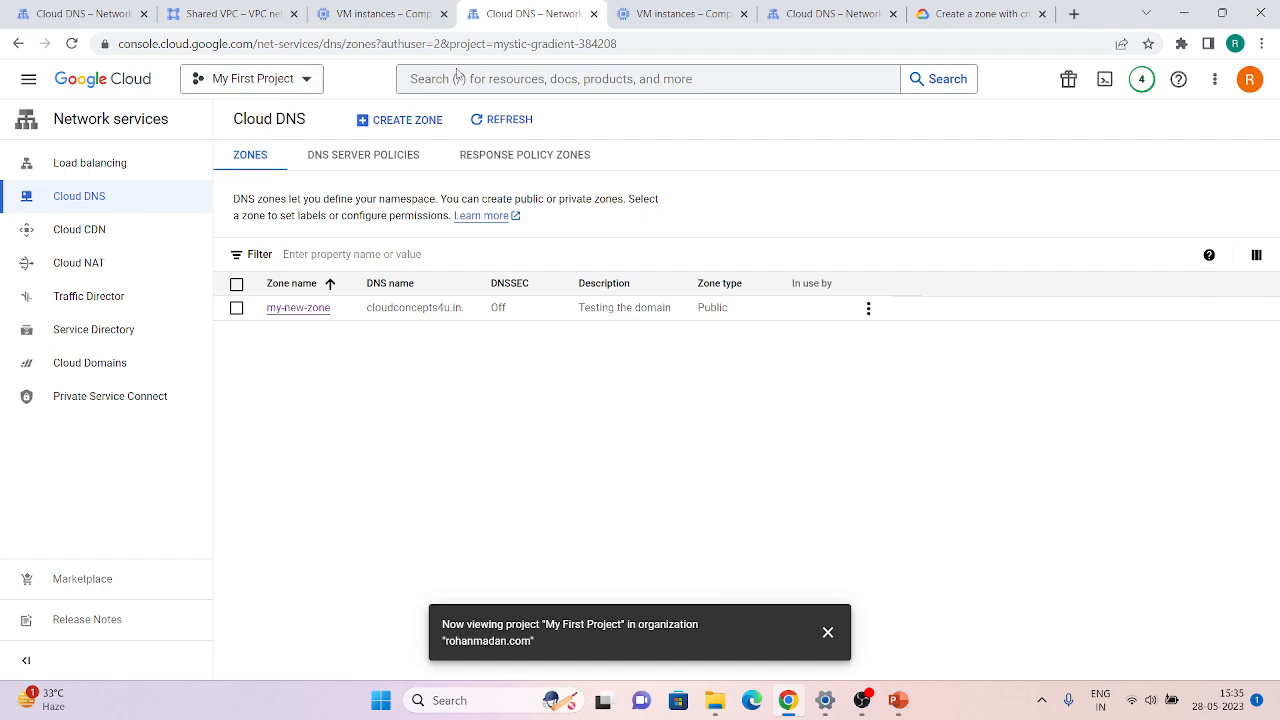
Step: Go to the Shared VPC page of My First Project and enlarge its Cloud Shell terminal
left_click(667, 12)
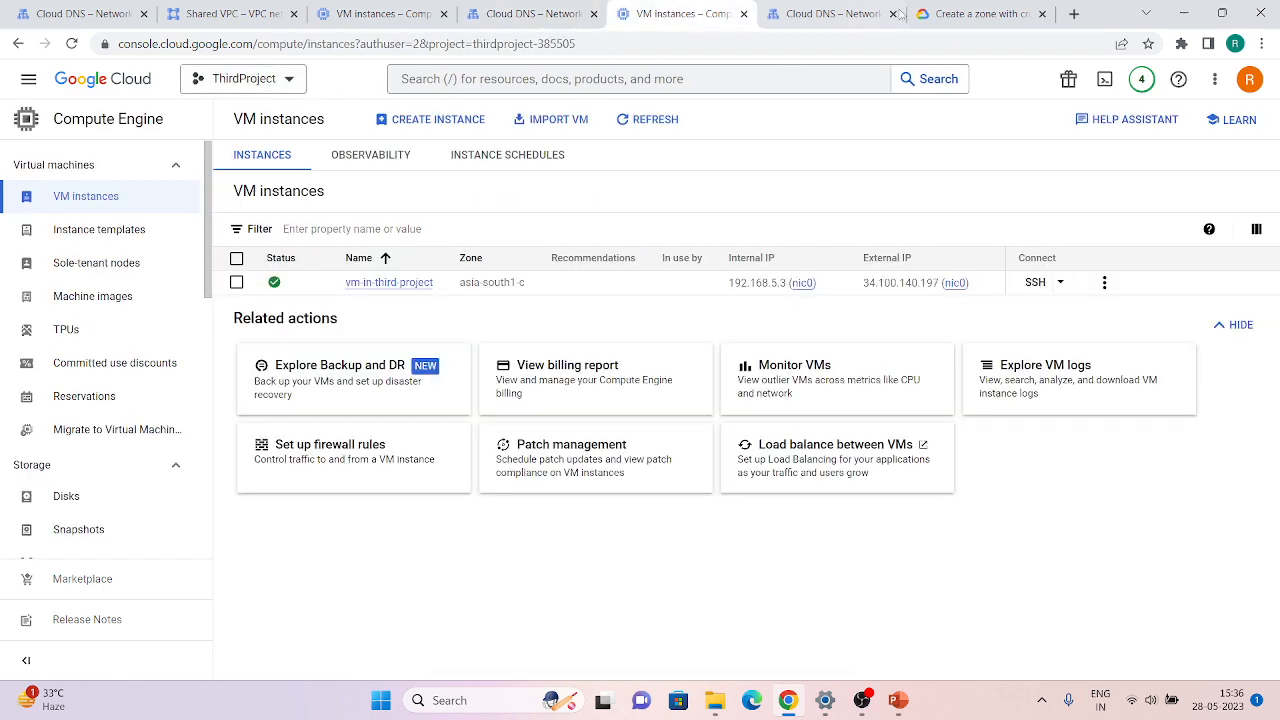
left_click(226, 12)
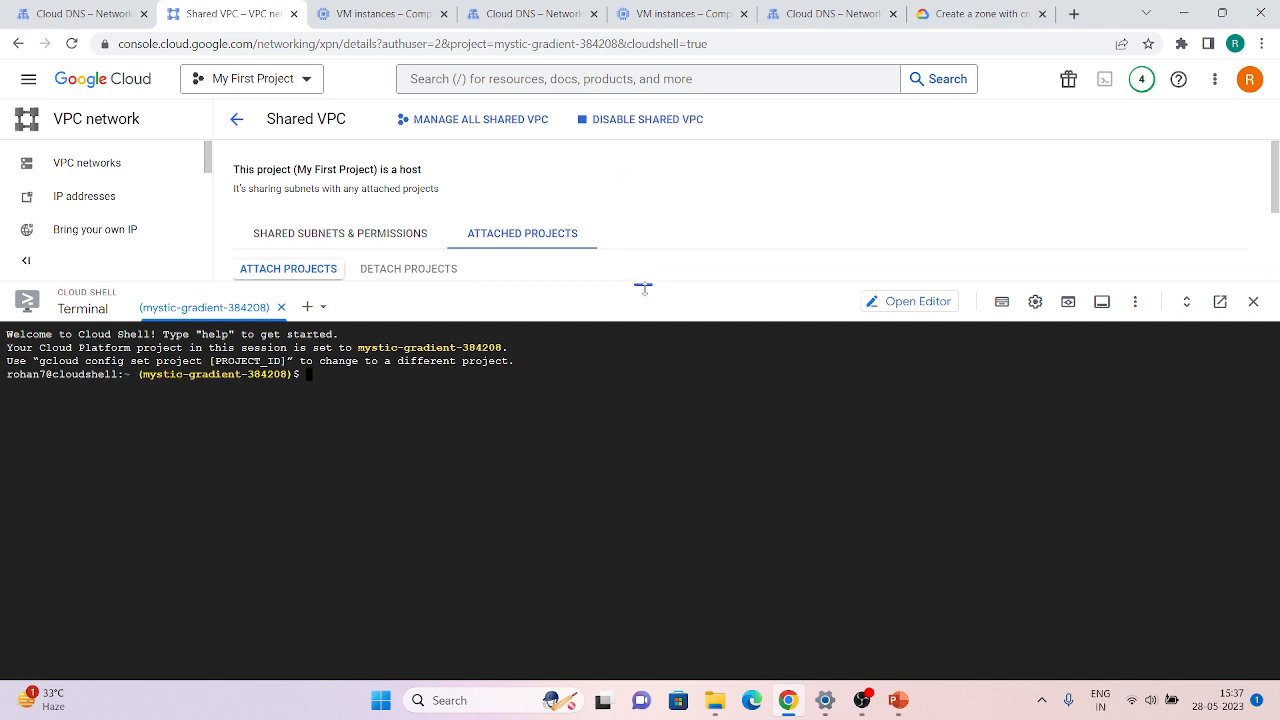
left_click_drag(643, 287, 642, 156)
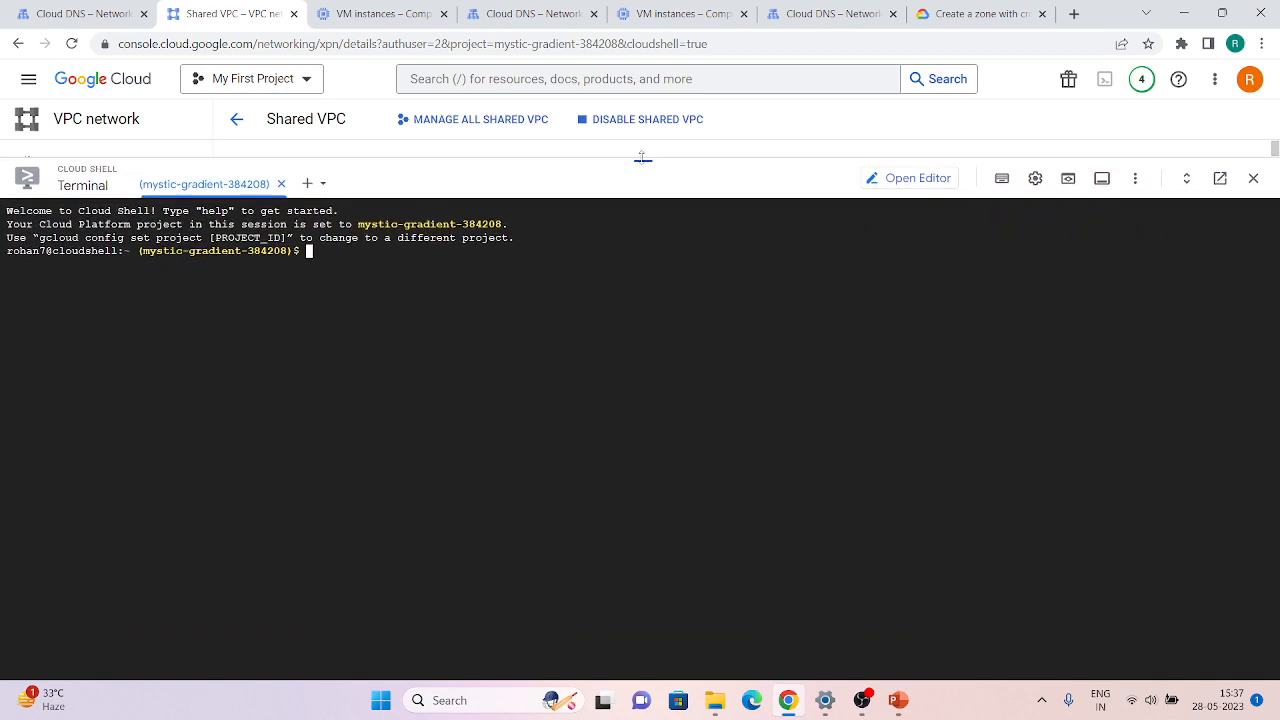
Step: In the cross-project binding guide, fill in second-vpc as the network name of the networks describe command
left_click(945, 8)
scroll(515, 370, "up", 1)
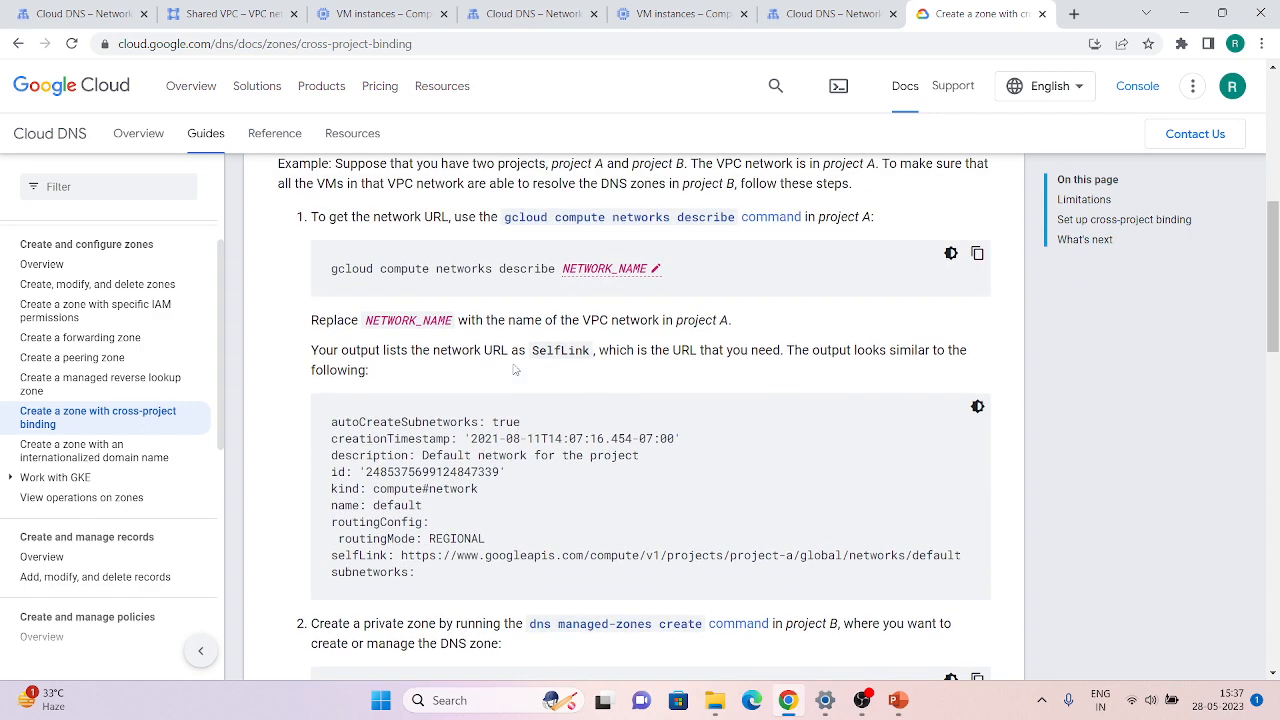
left_click(578, 269)
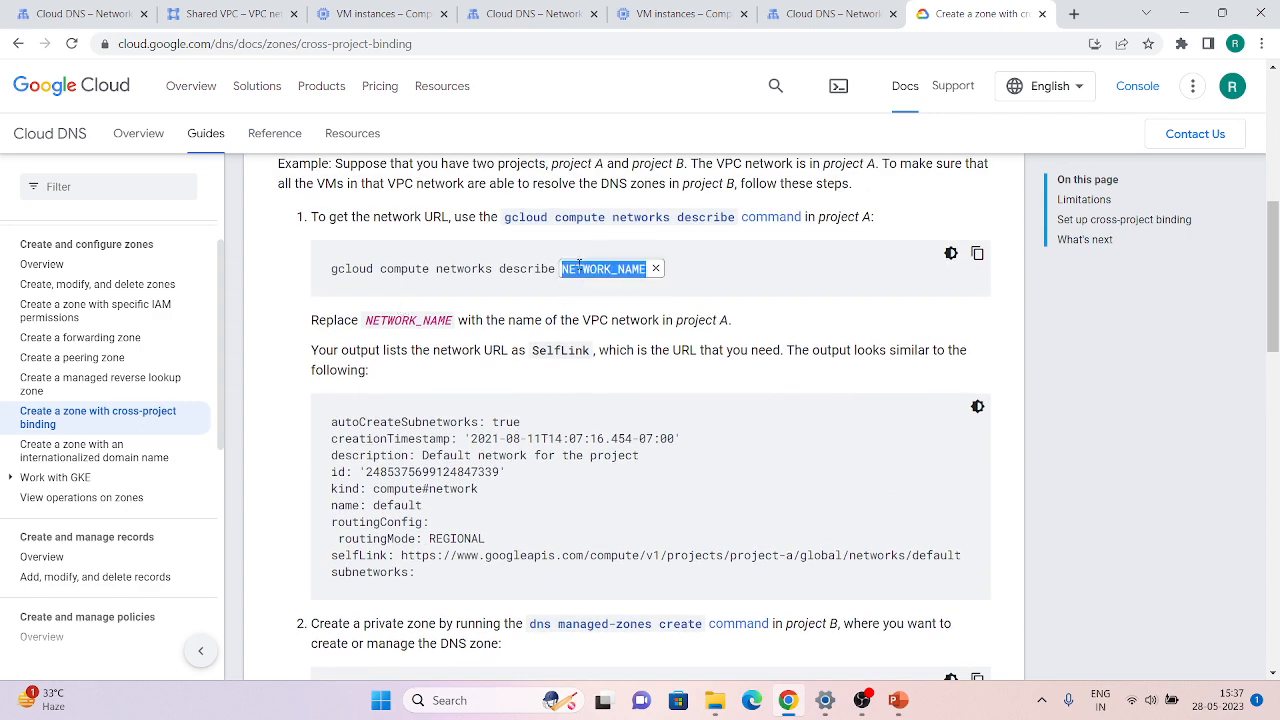
type("second-vpc")
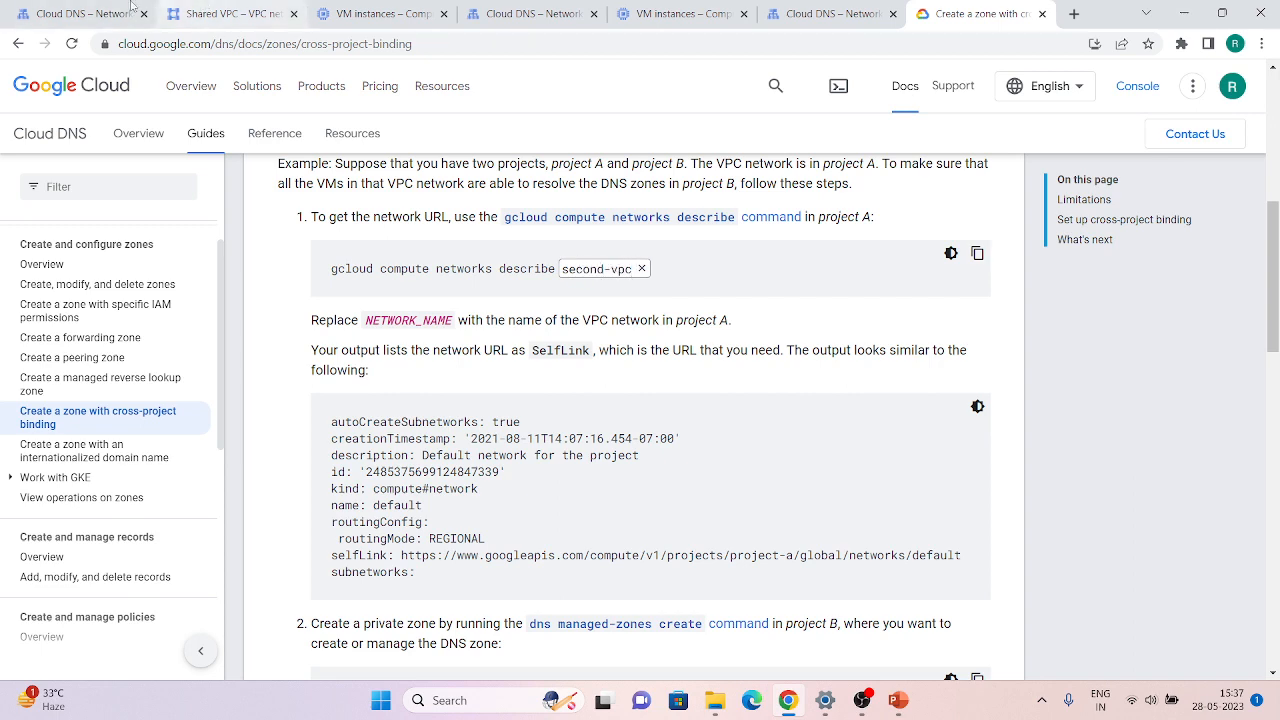
Step: Check the name of the shared network in My First Project's VPC networks list, resizing the Cloud Shell terminal around it
left_click(341, 10)
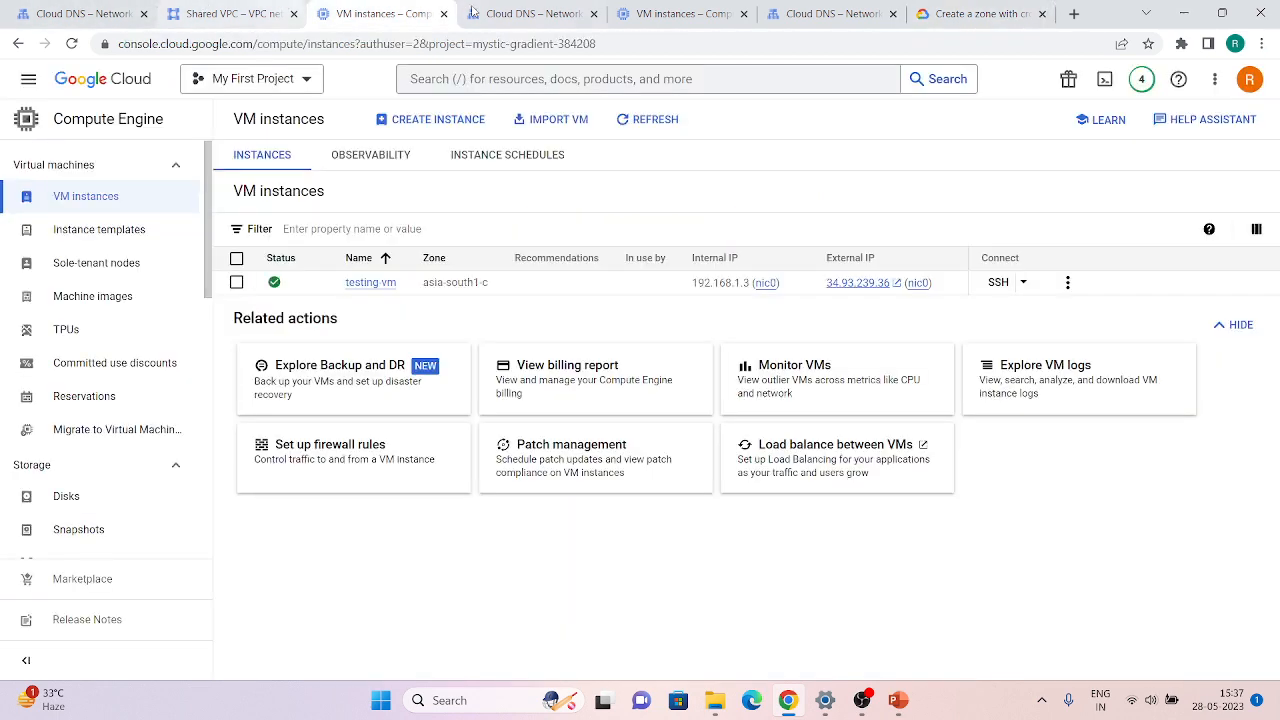
left_click(257, 10)
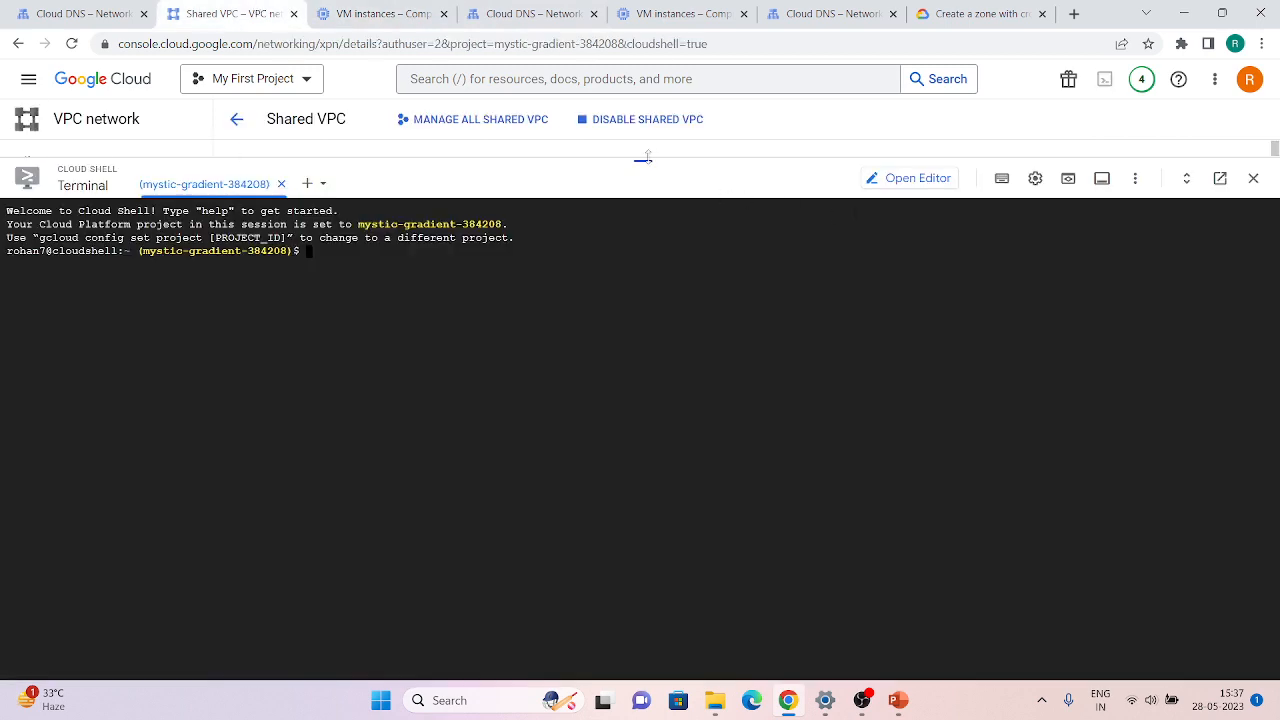
left_click_drag(644, 158, 644, 460)
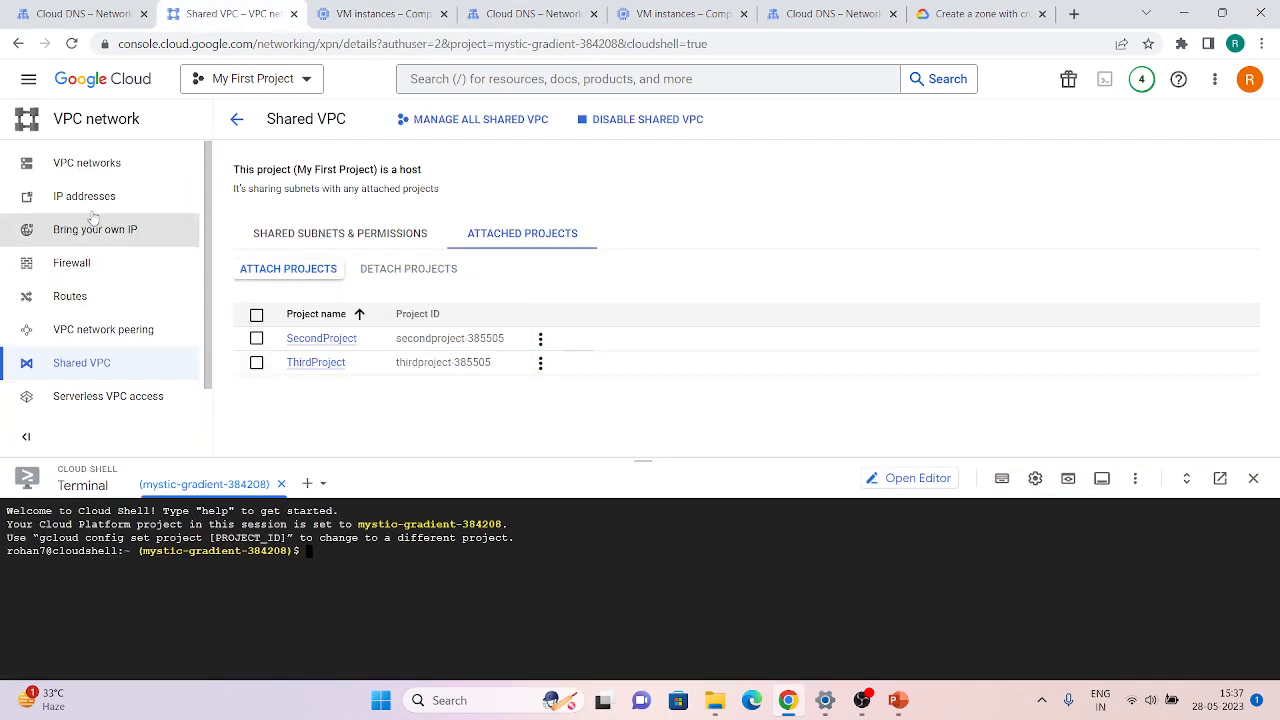
left_click(25, 168)
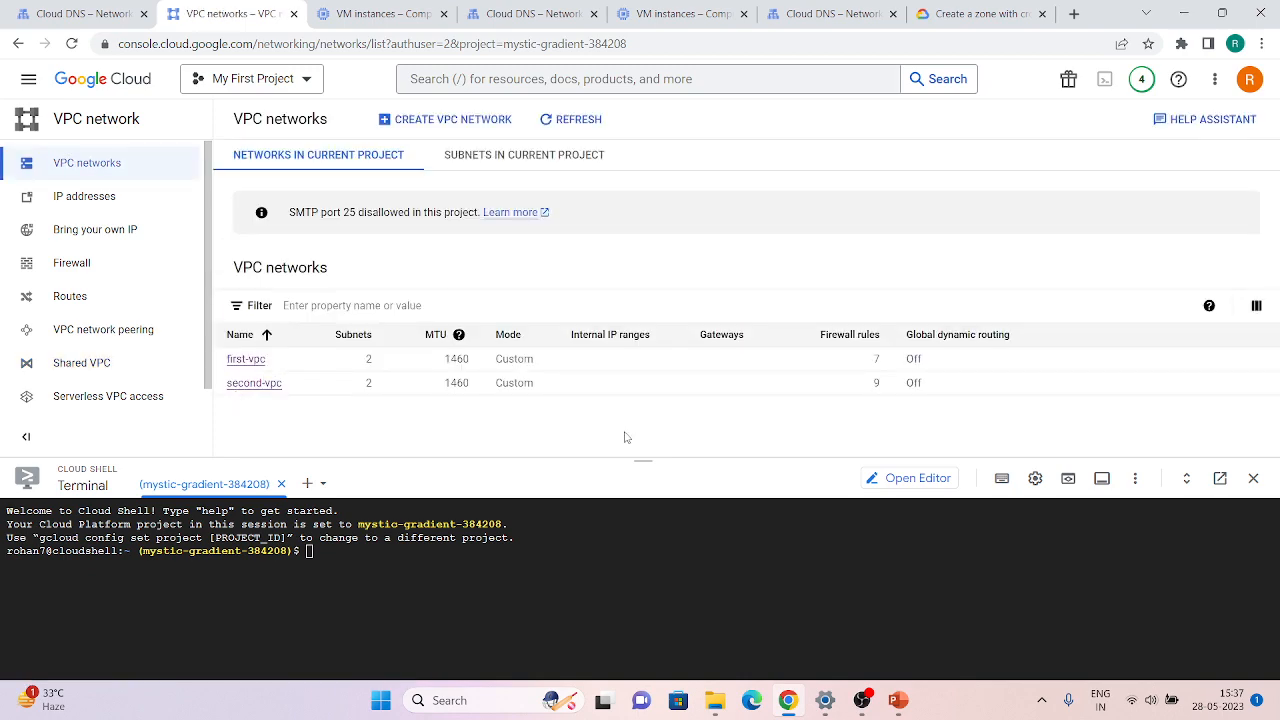
left_click_drag(637, 460, 643, 126)
Step: Copy "gcloud compute networks describe second-vpc" from the guide, run it in My First Project's Cloud Shell and authorize the call
left_click(980, 13)
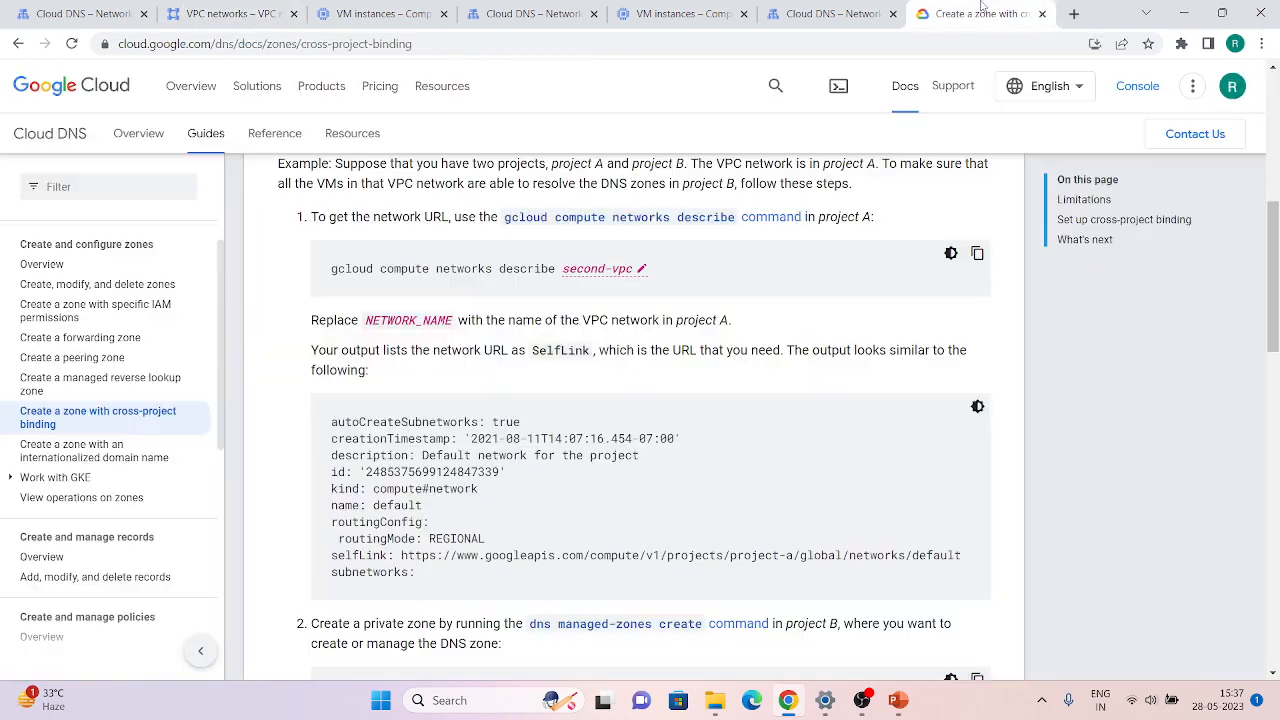
left_click(977, 253)
left_click(383, 13)
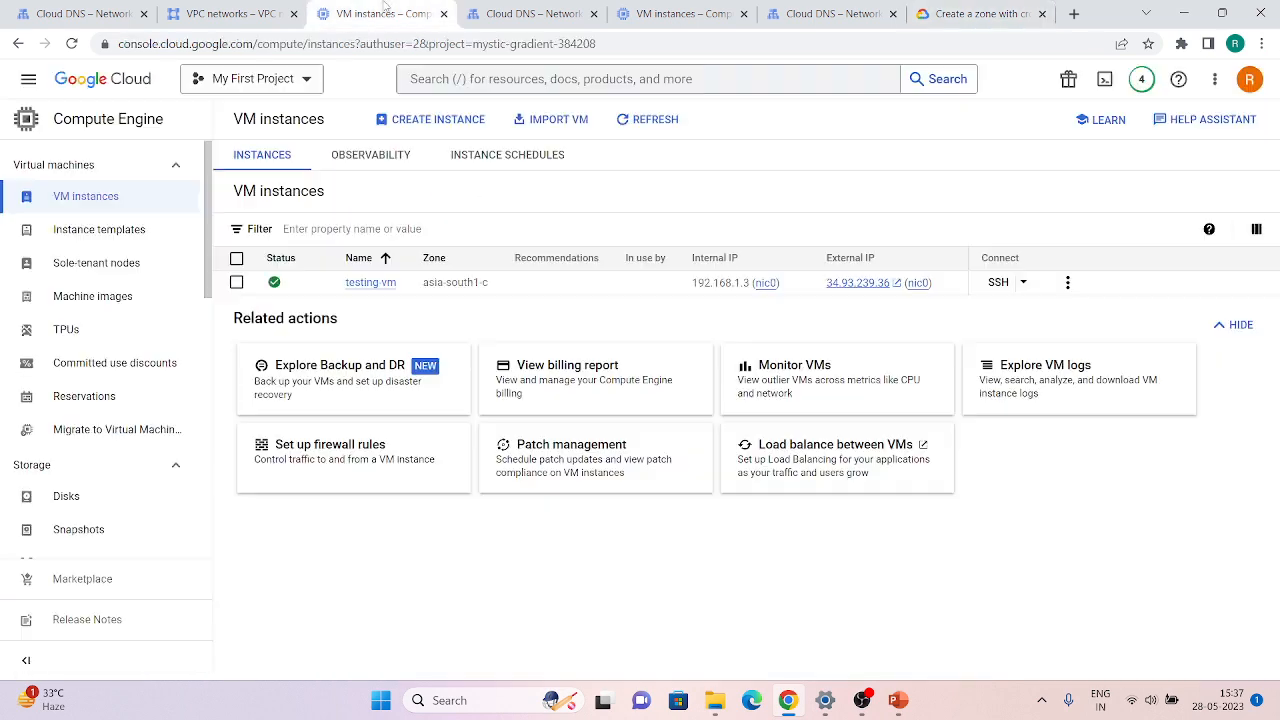
left_click(232, 13)
key("ctrl+v")
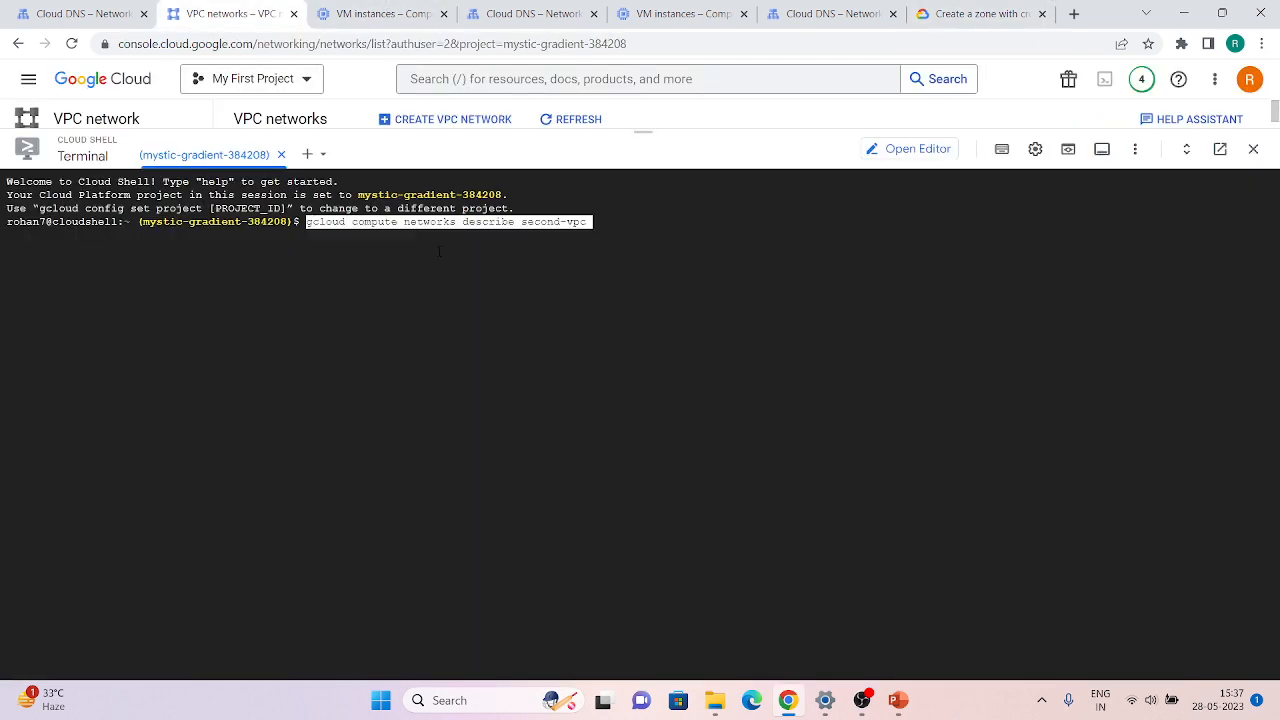
key("Return")
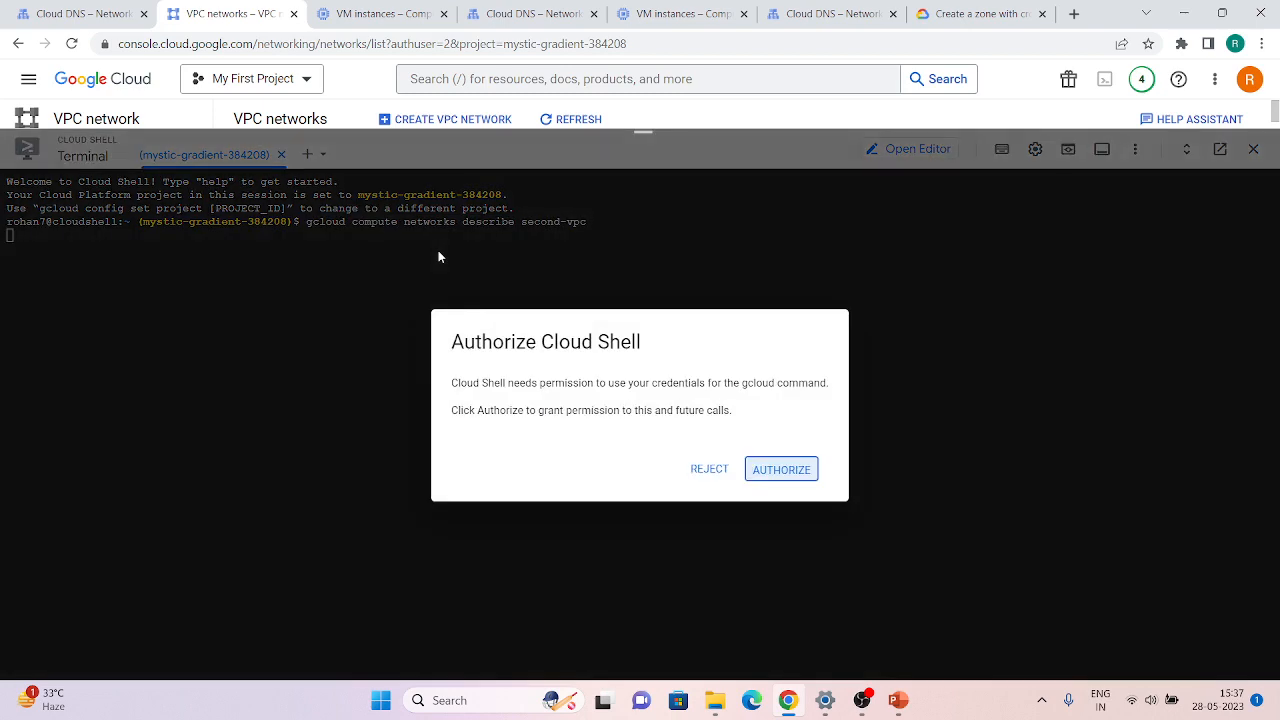
left_click(778, 469)
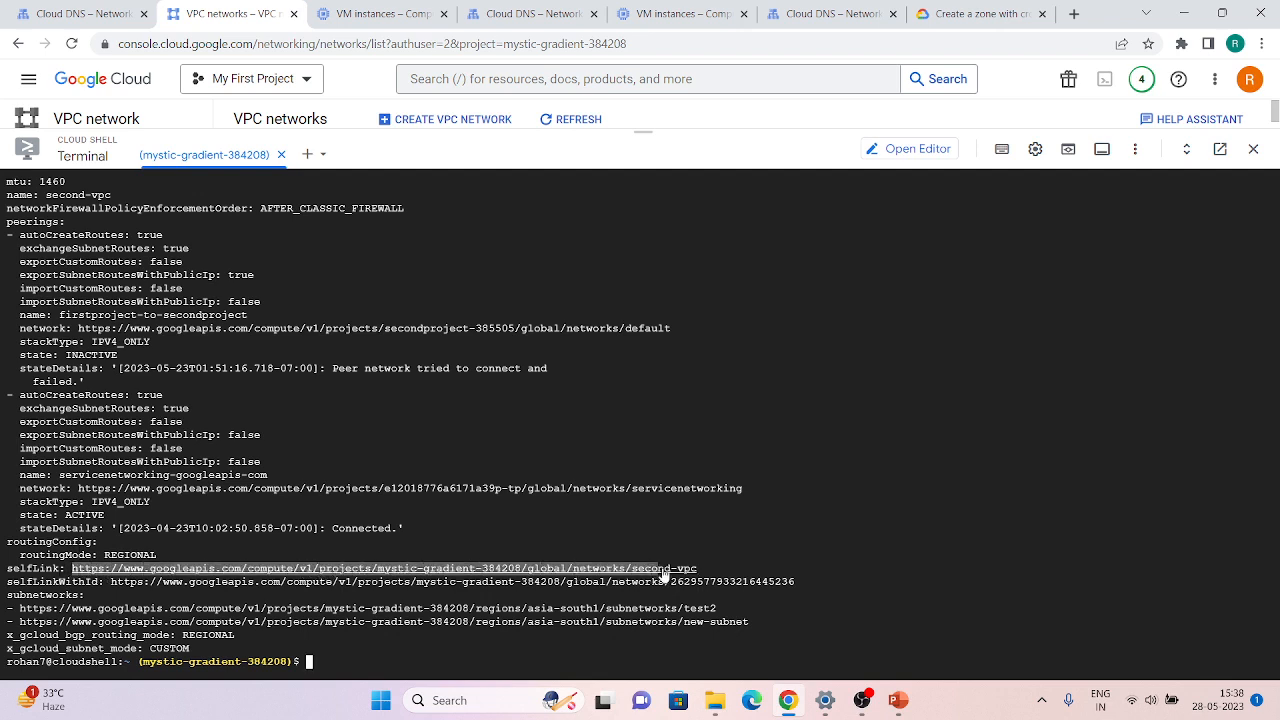
Step: Copy the selfLink URL of second-vpc from the describe output in Cloud Shell
double_click(33, 568)
left_click_drag(697, 557, 698, 570)
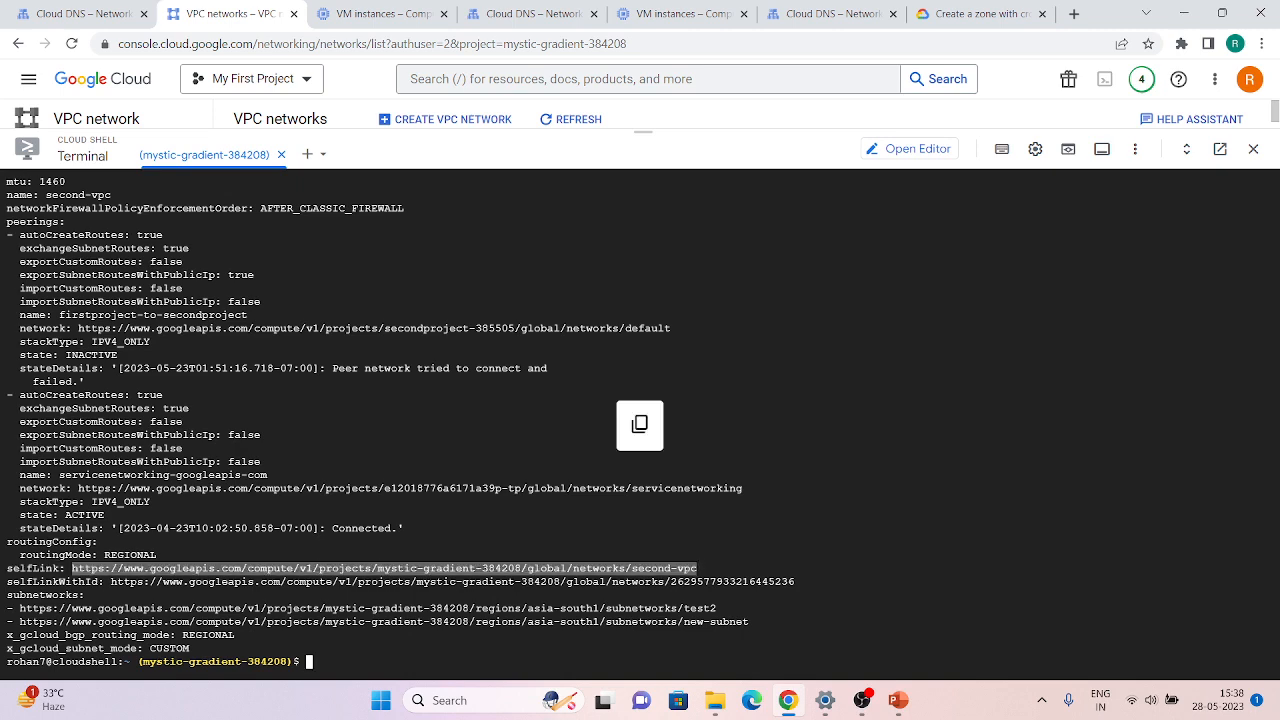
key("ctrl+c")
key("ctrl+c")
key("ctrl+c")
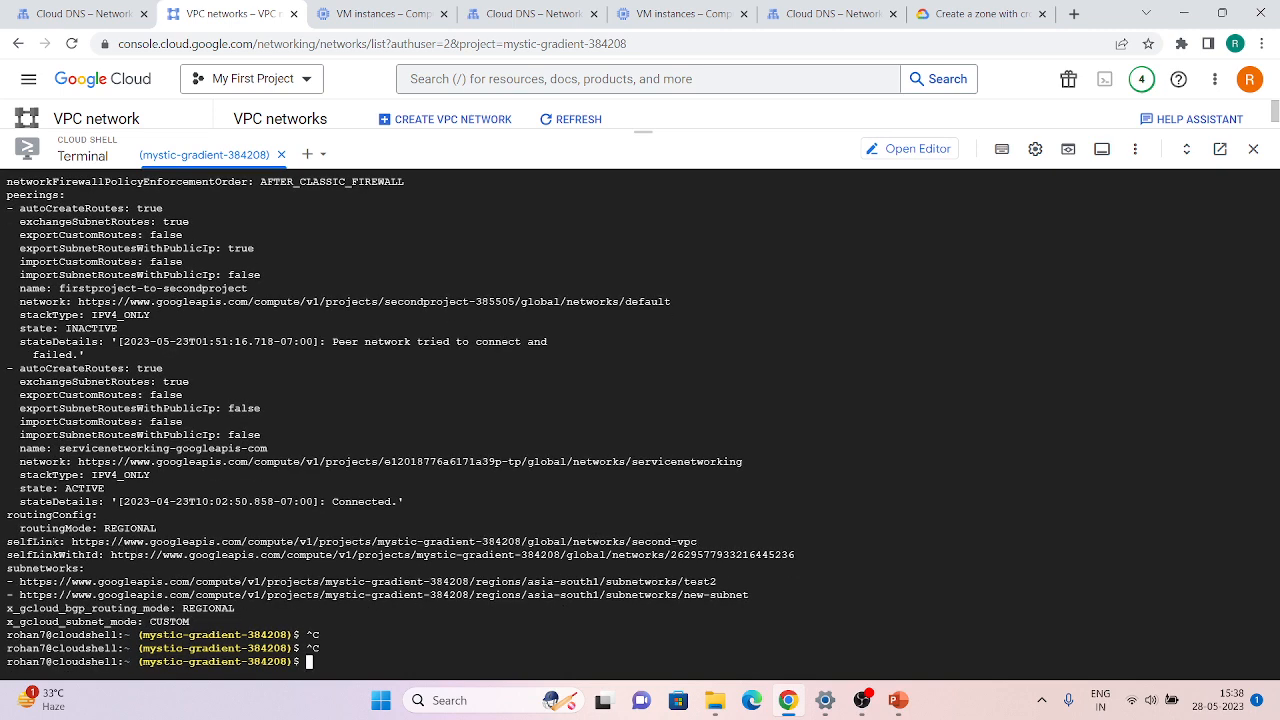
Step: In the guide's managed-zones create command, set the zone name to second-project and the DNS suffix to second.project.com
left_click(978, 13)
scroll(340, 470, "down", 3)
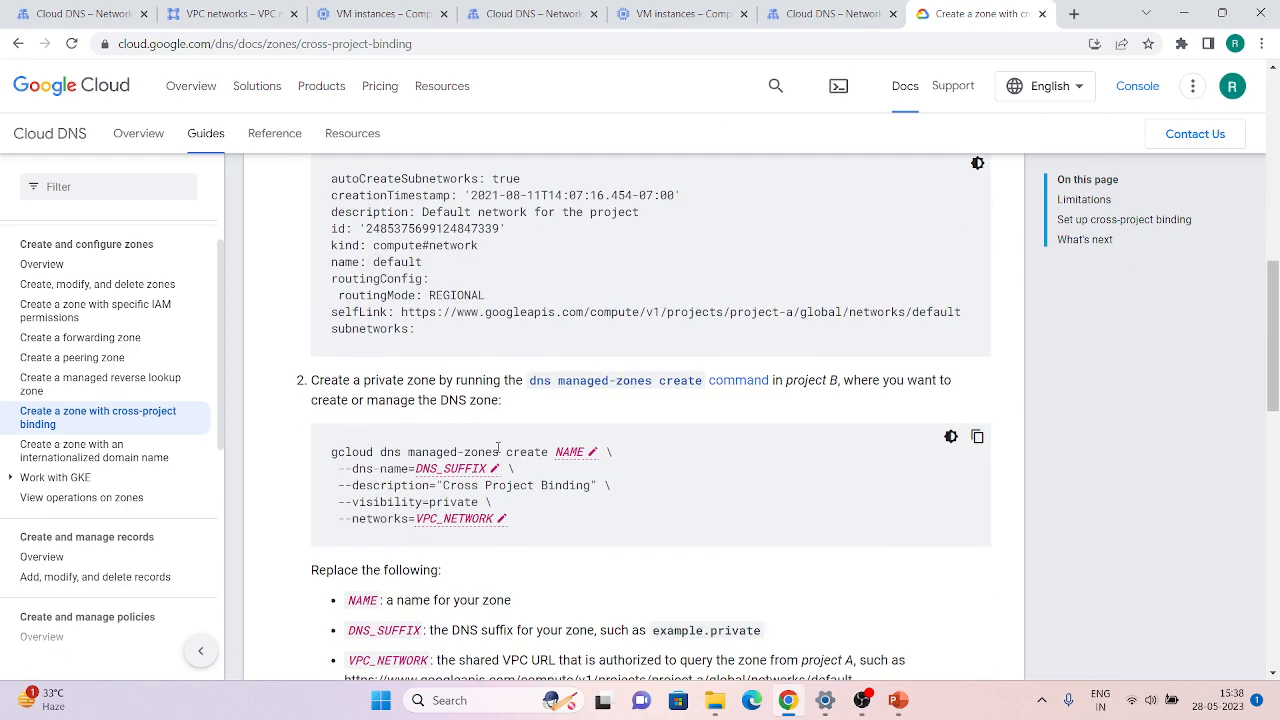
left_click(570, 452)
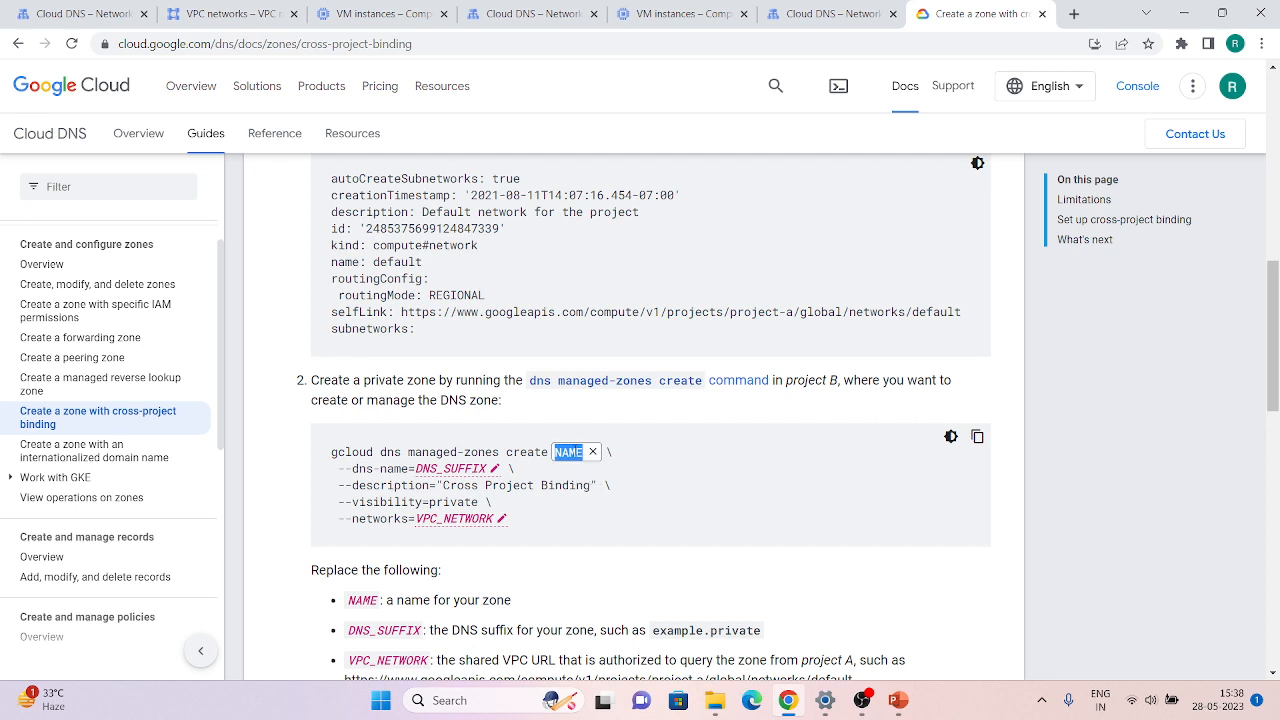
type("second-project")
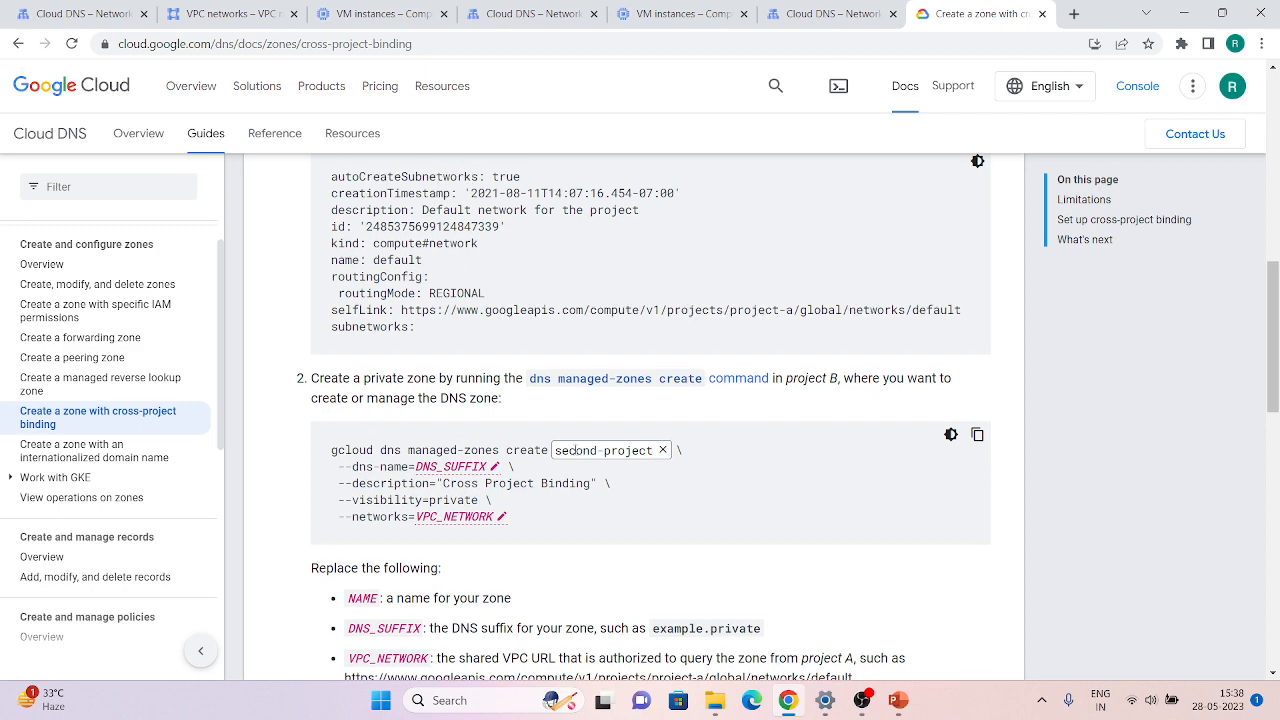
scroll(575, 450, "down", 1)
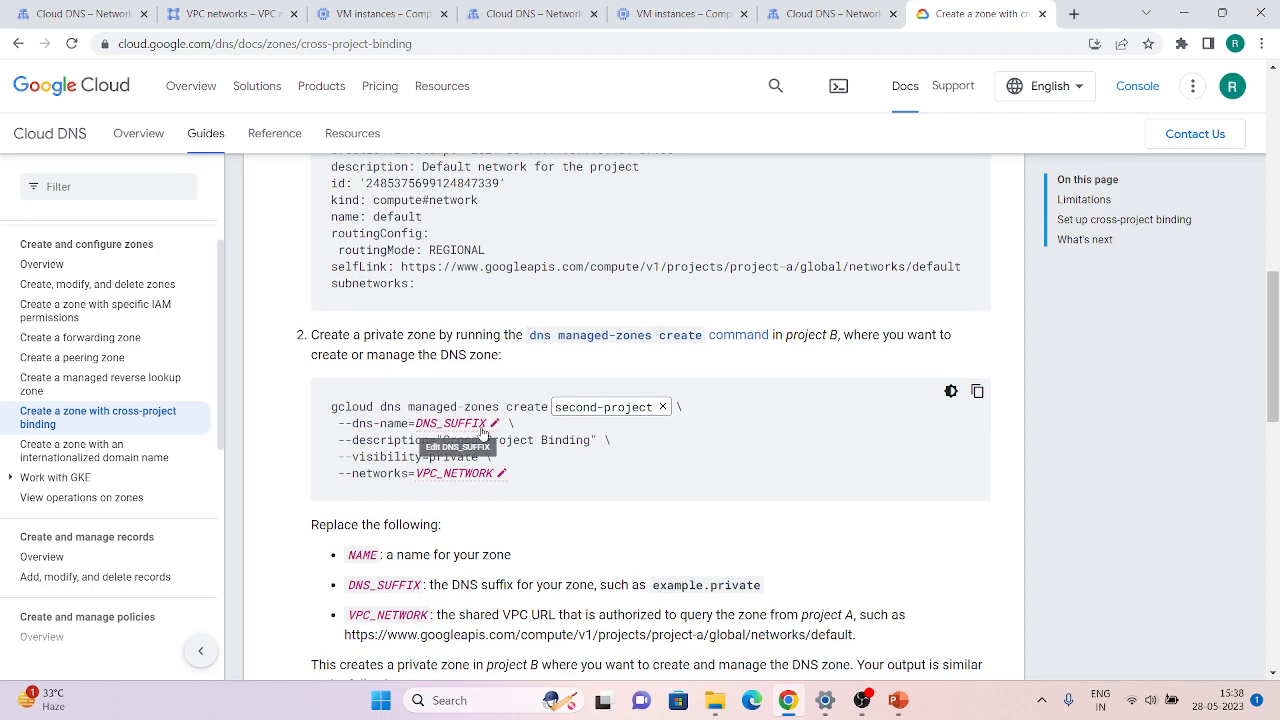
left_click(492, 425)
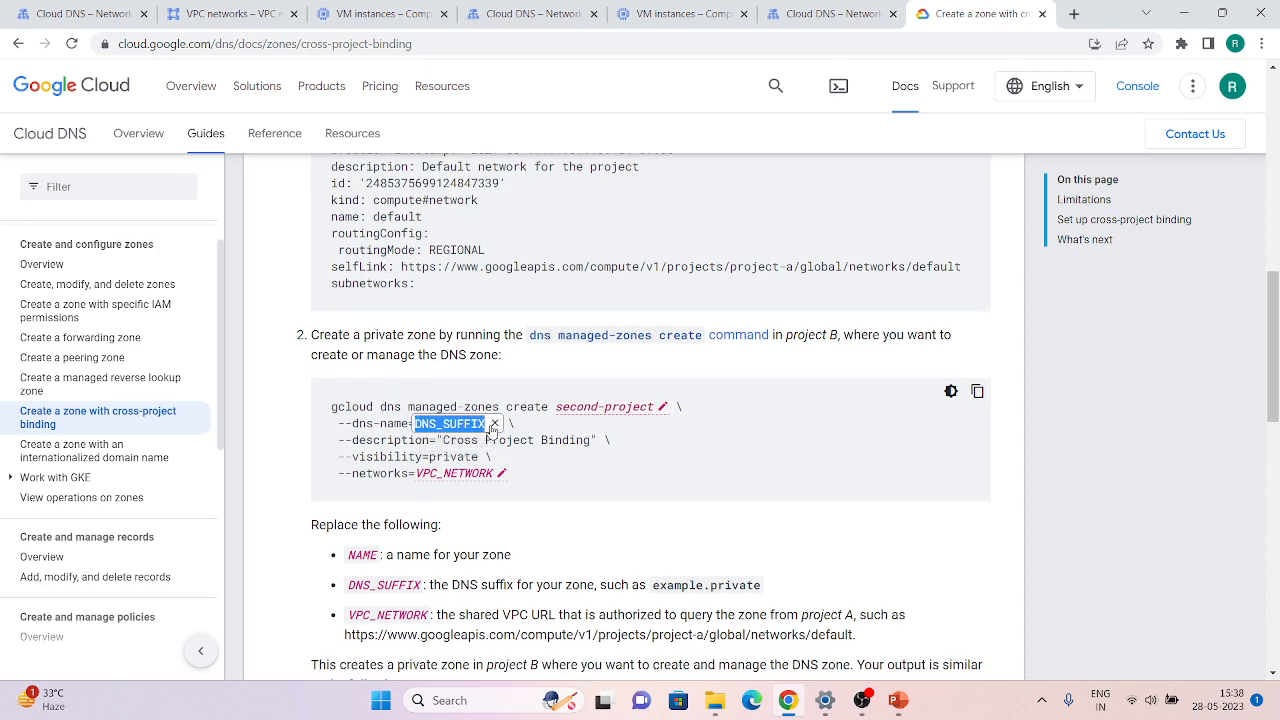
type("second.")
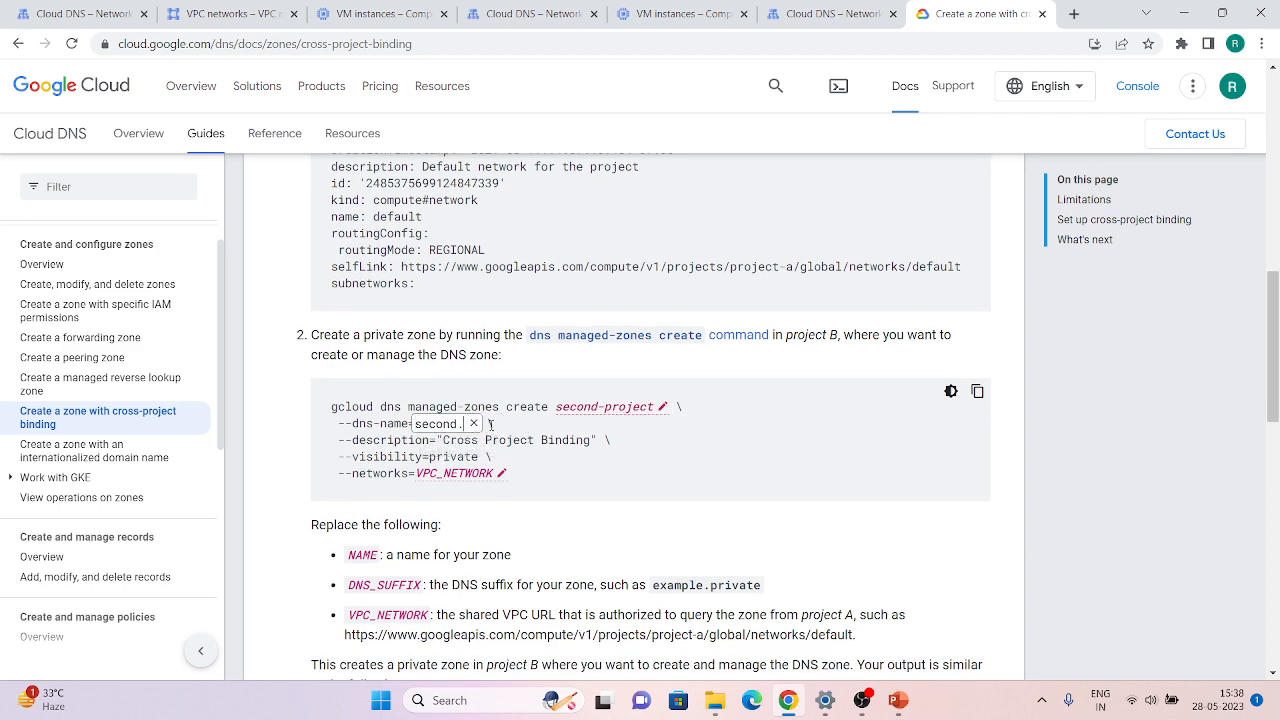
type("project.com")
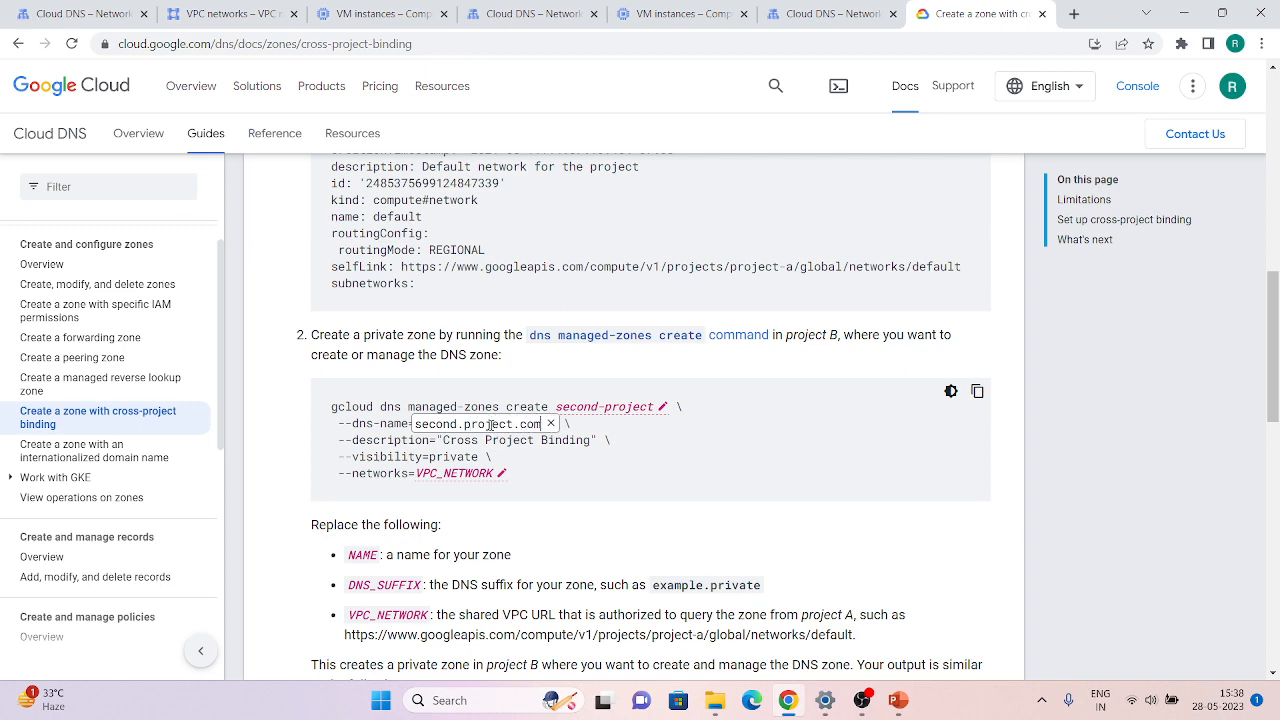
Step: Fill in the copied second-vpc URL as the VPC network of the managed-zones create command and copy the whole command
scroll(490, 425, "down", 1)
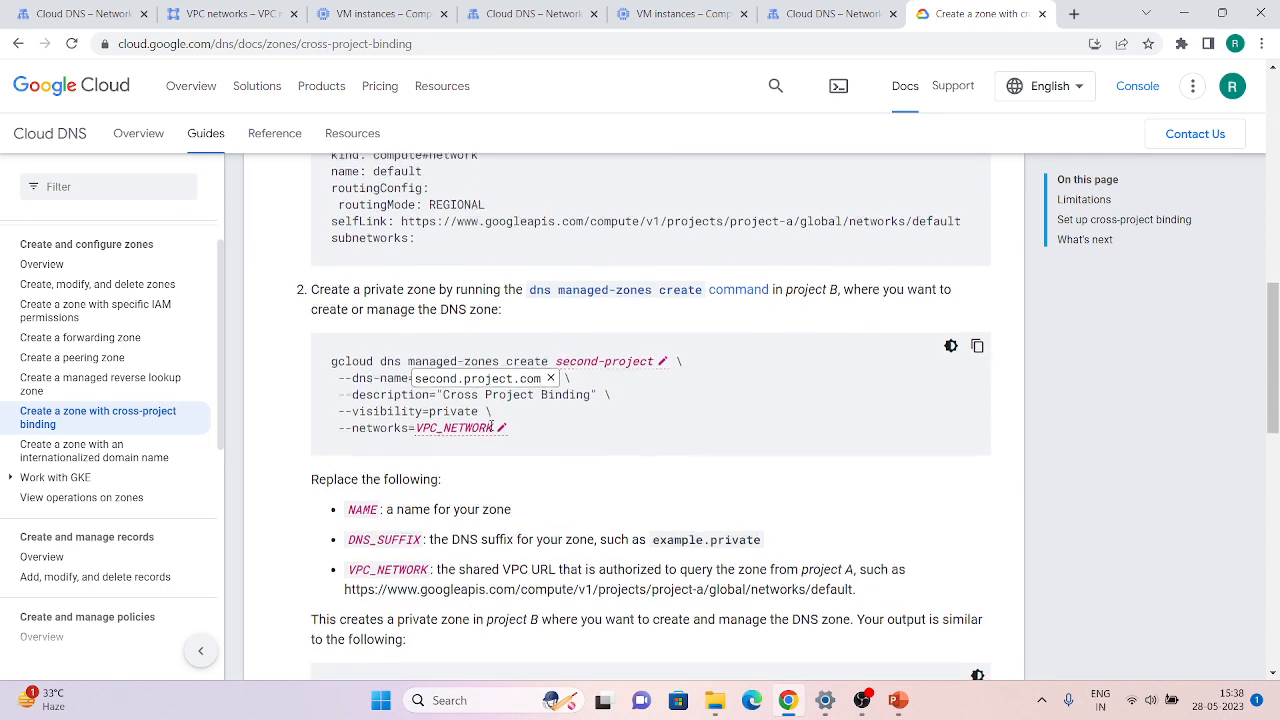
left_click(494, 418)
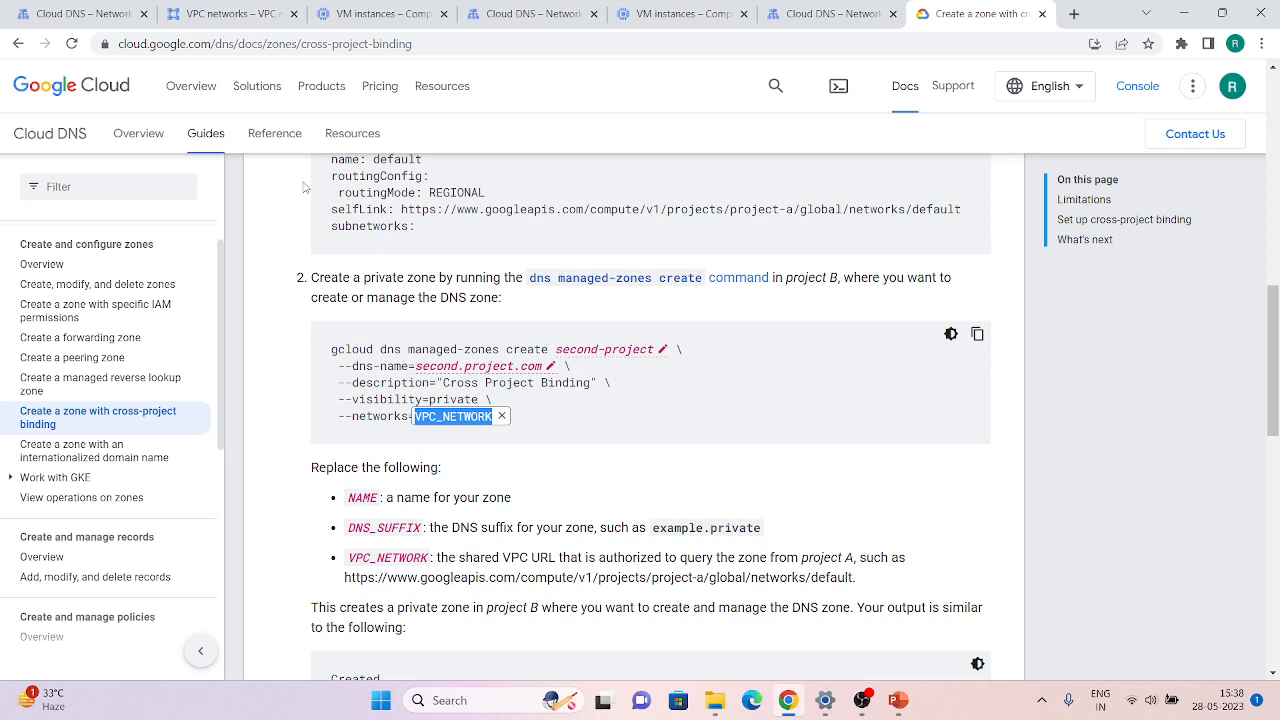
key("ctrl+v")
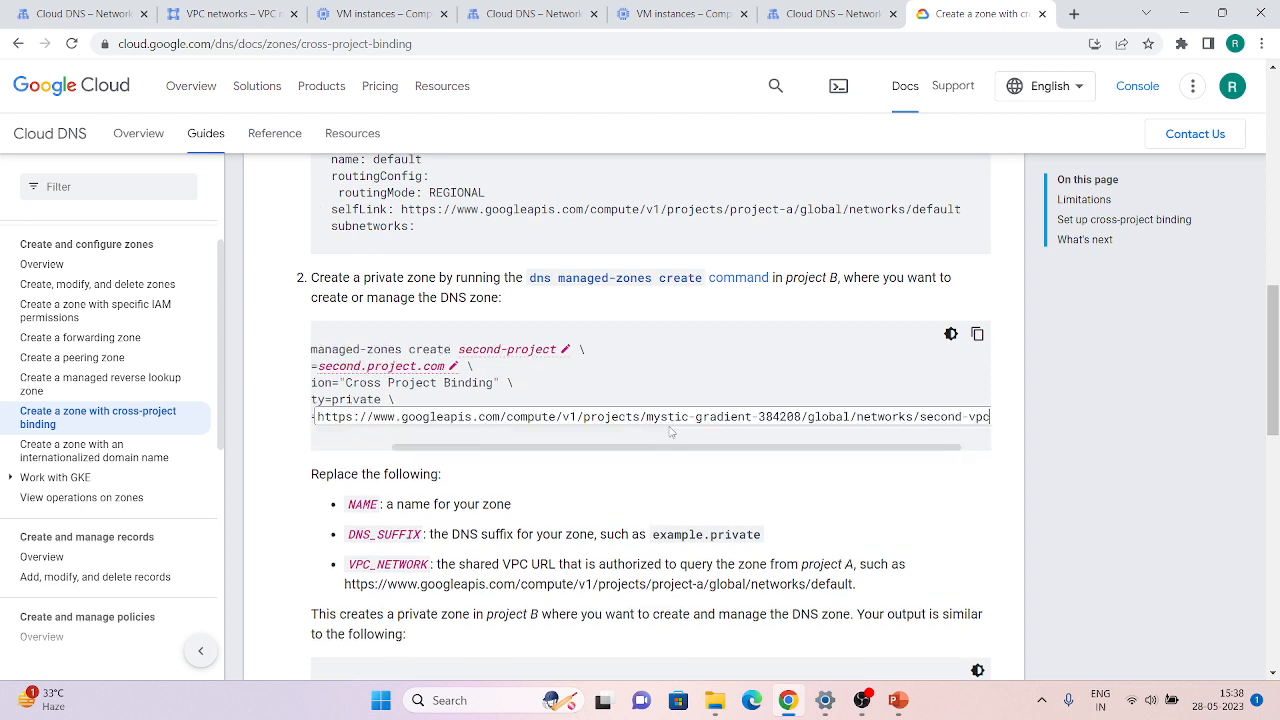
left_click(811, 359)
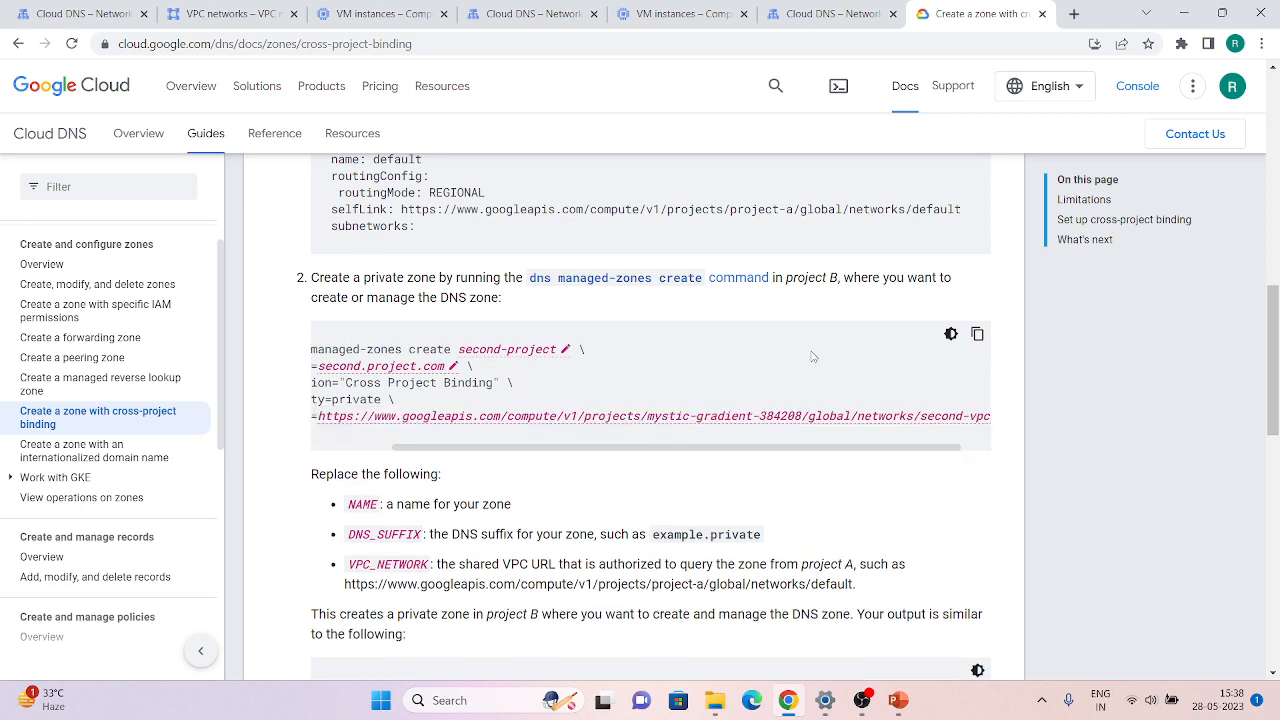
left_click(977, 334)
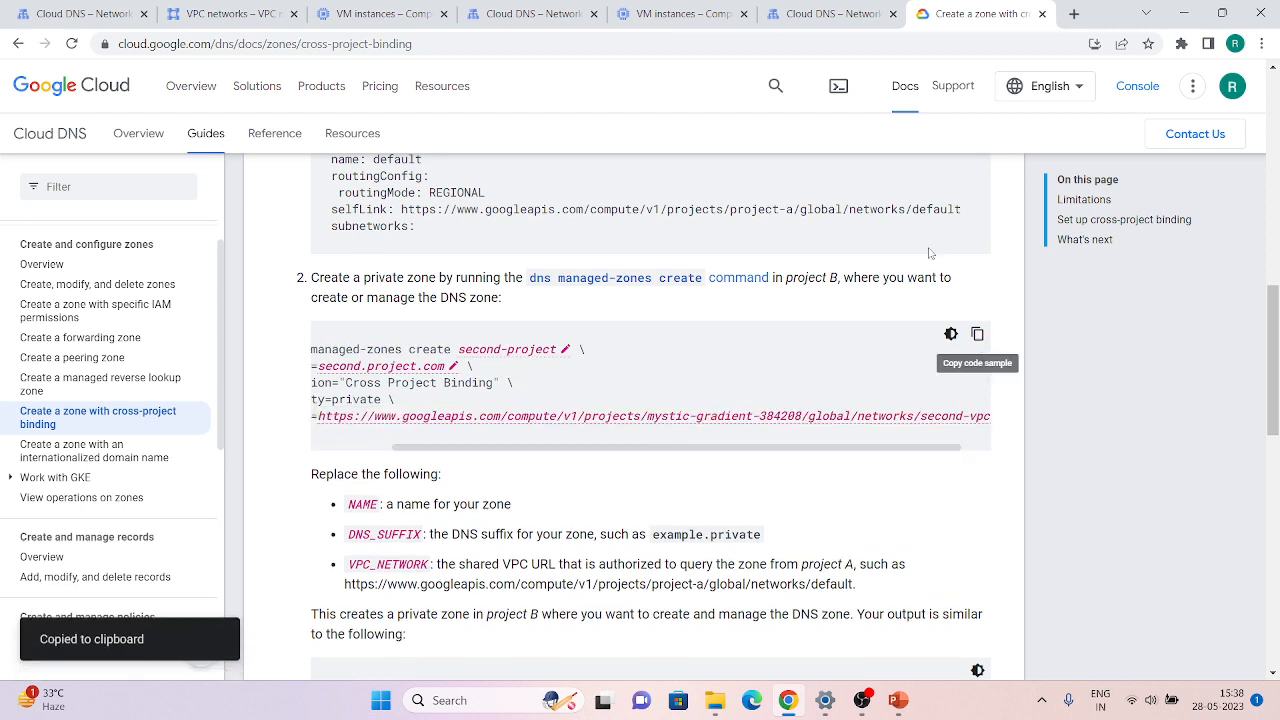
Step: Open a new Cloud Shell session for secondproject-385505 and run the copied managed-zones create command in it
left_click(362, 8)
left_click(236, 10)
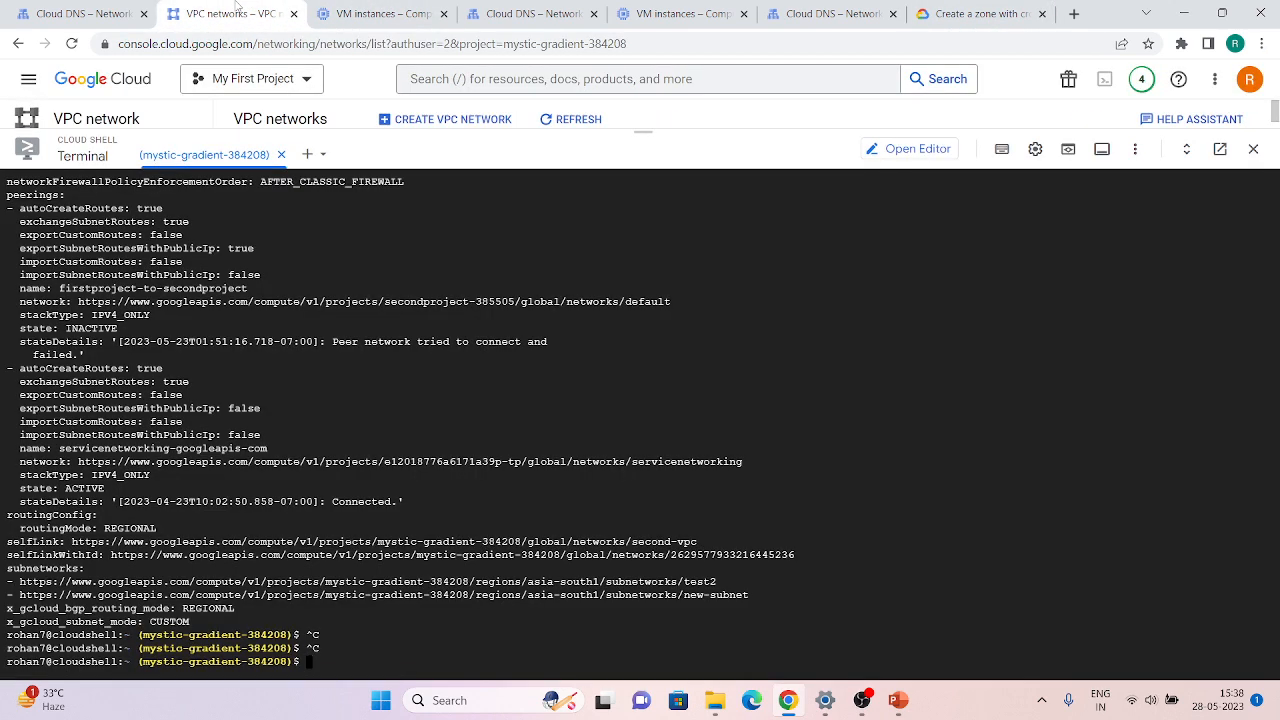
left_click(322, 154)
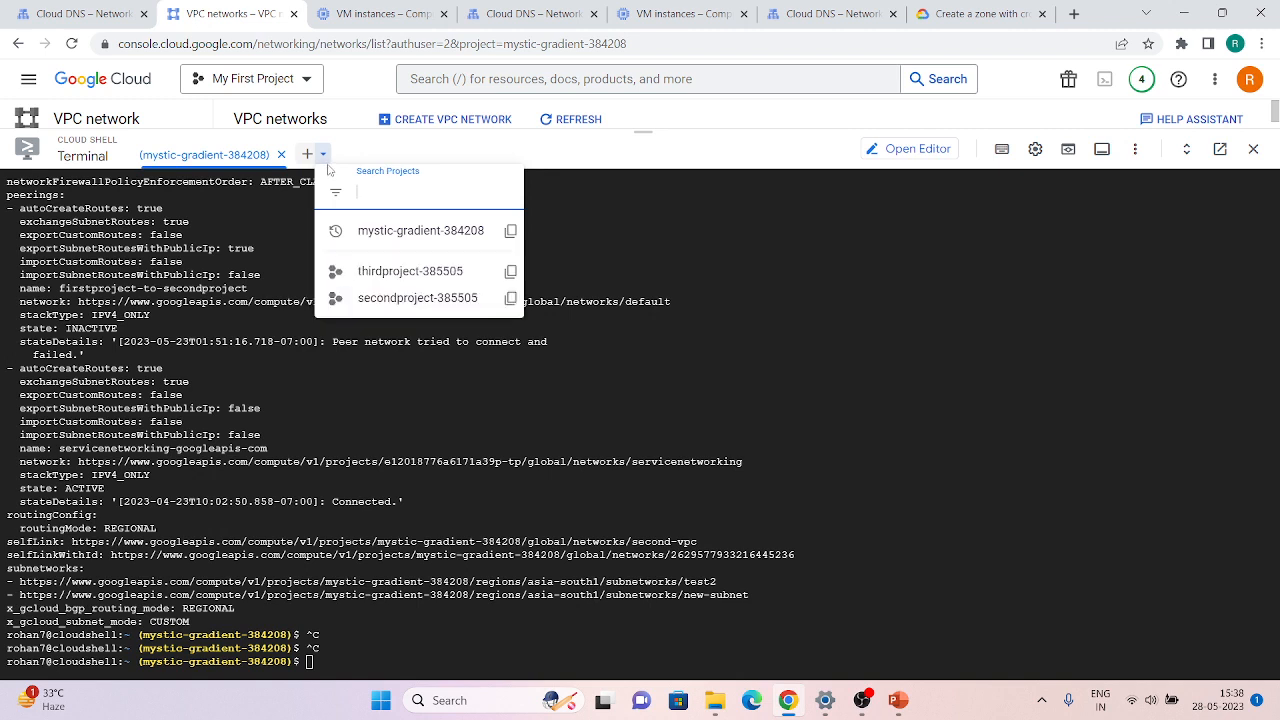
left_click(409, 298)
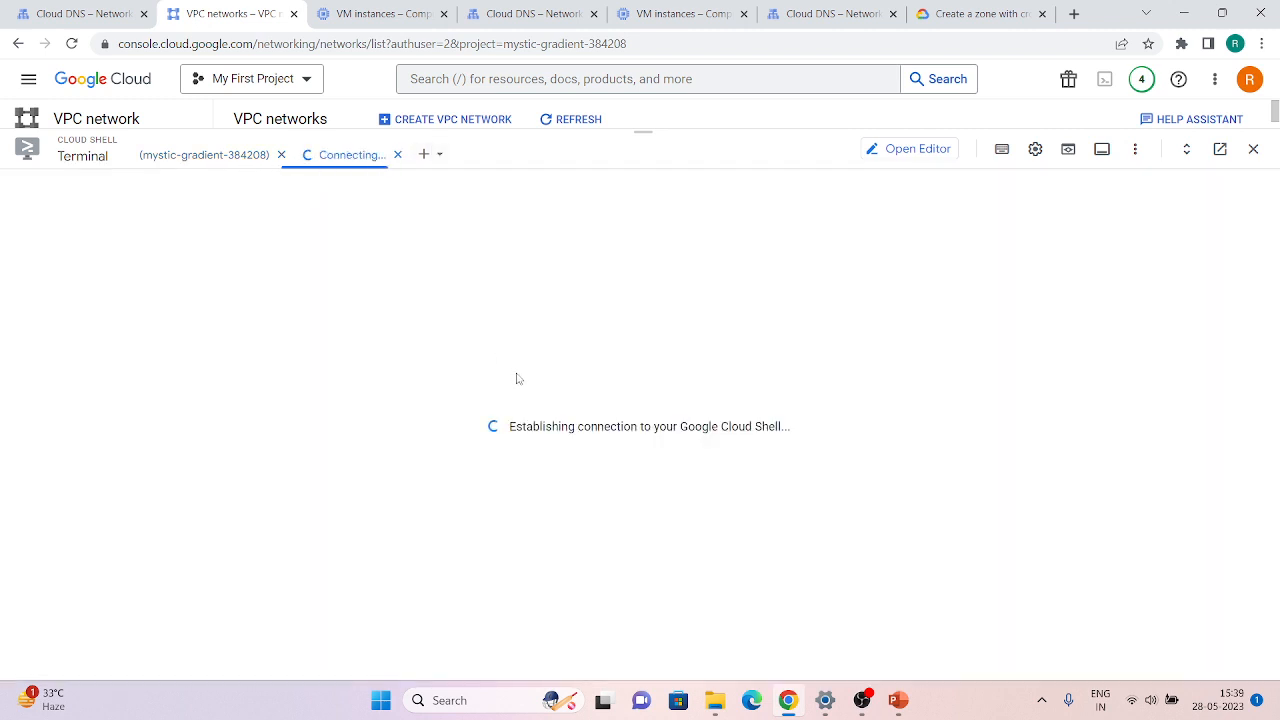
key("ctrl+v")
key("Return")
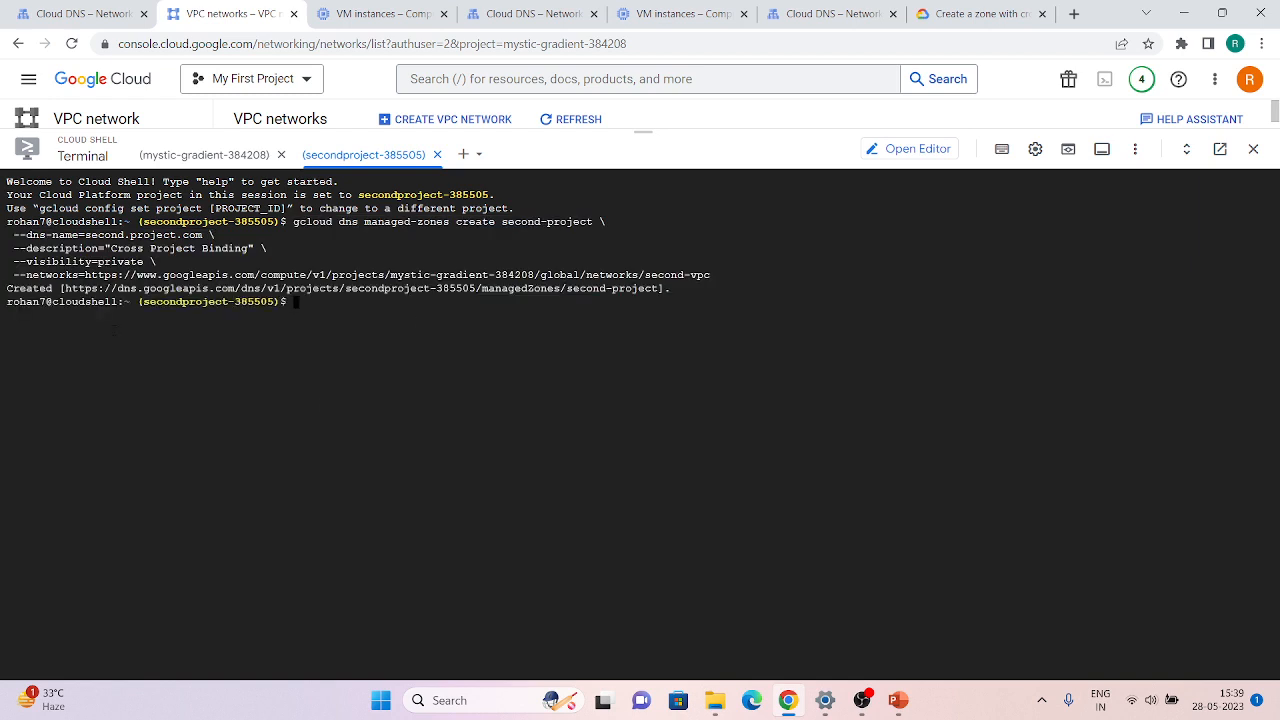
Step: Refresh SecondProject's Cloud DNS zones list to check for the new private zone
left_click(520, 8)
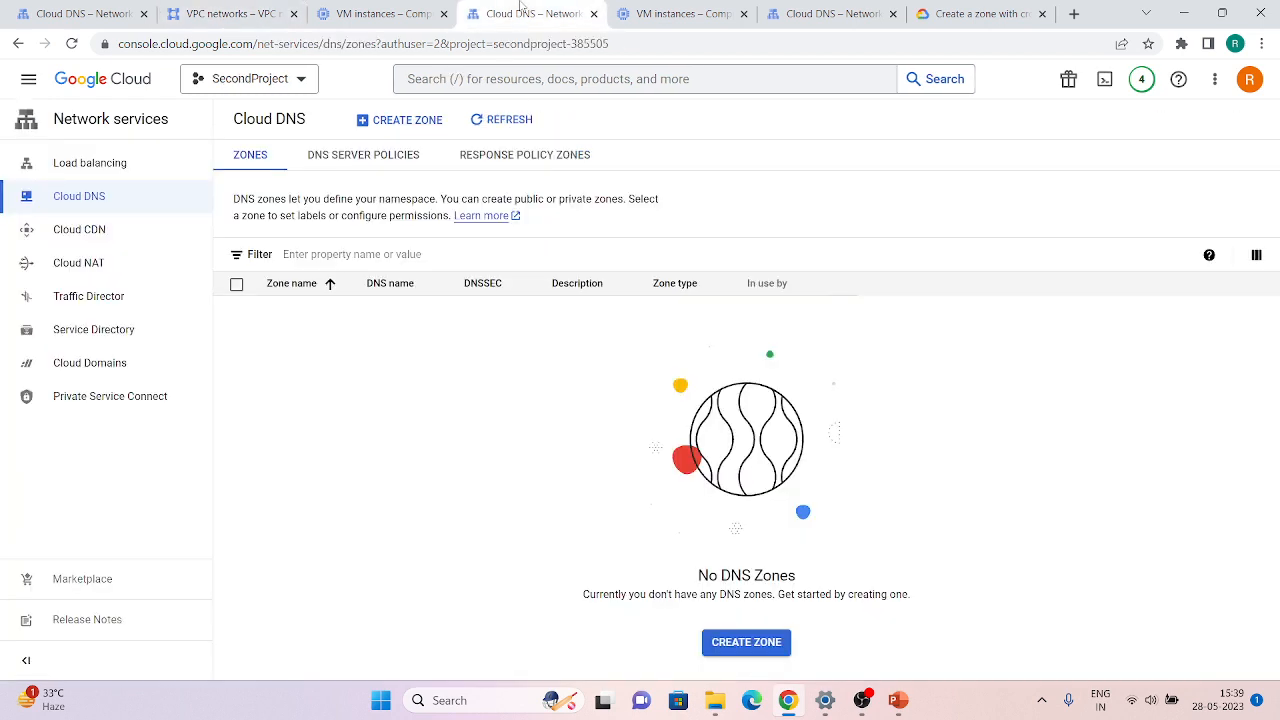
left_click(505, 120)
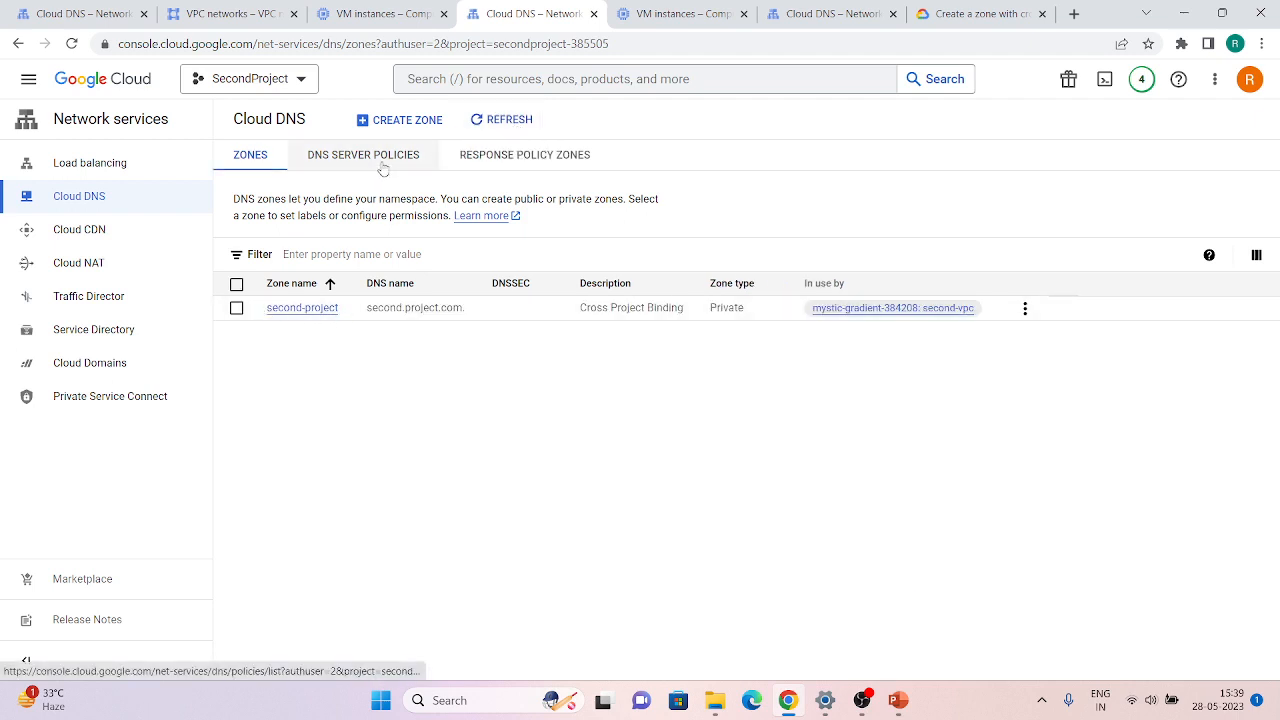
Step: Examine the options offered for a private zone in SecondProject's zone creation form, and leave it without creating a zone
left_click(391, 119)
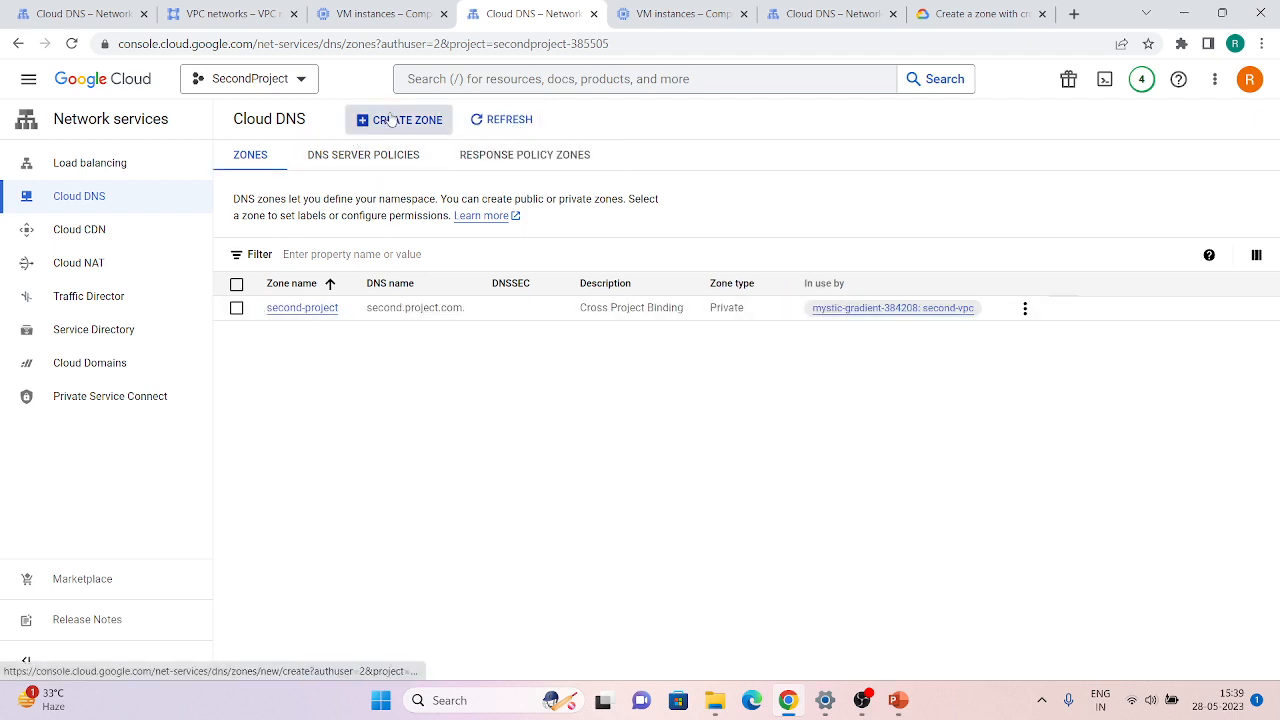
left_click(397, 122)
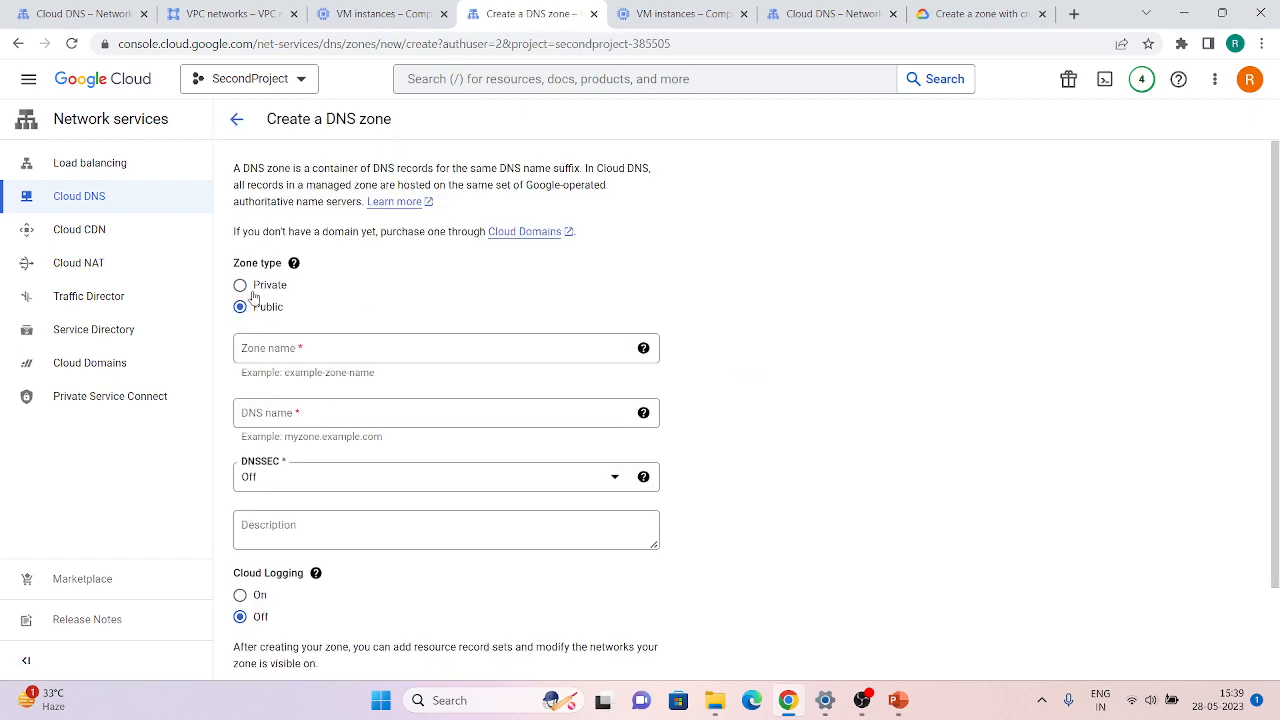
left_click(241, 285)
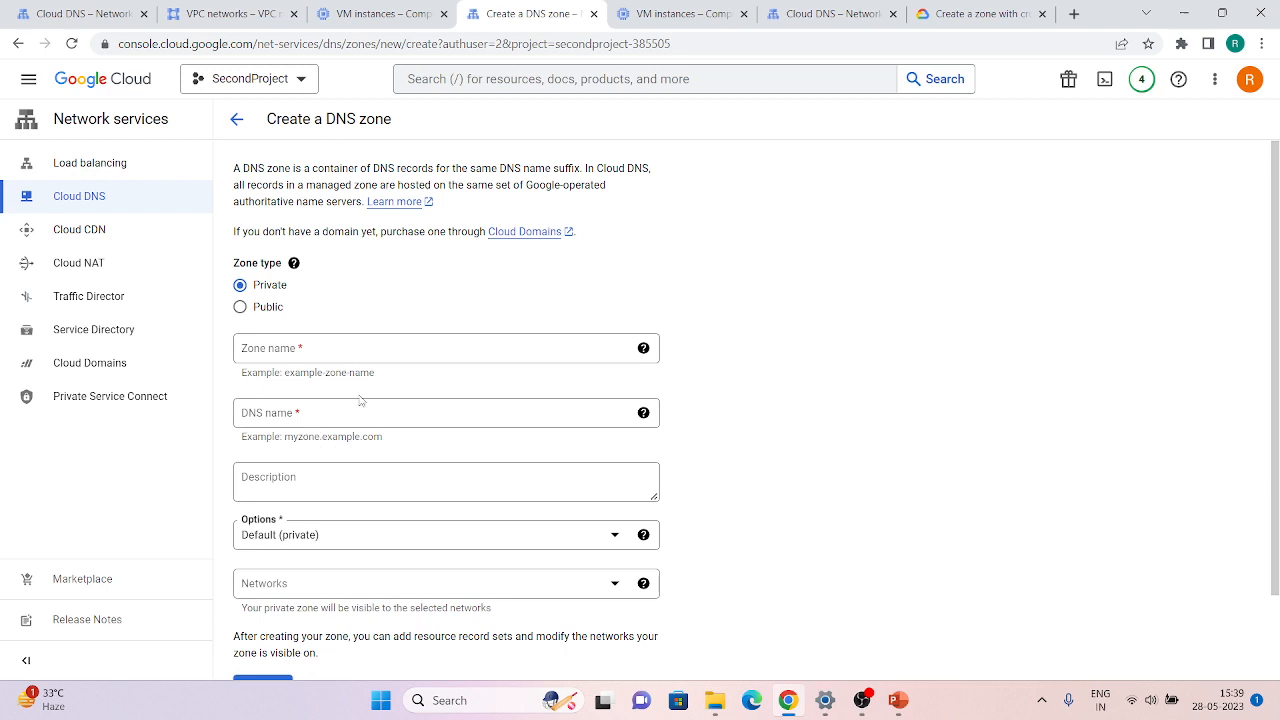
scroll(361, 400, "down", 1)
left_click(356, 438)
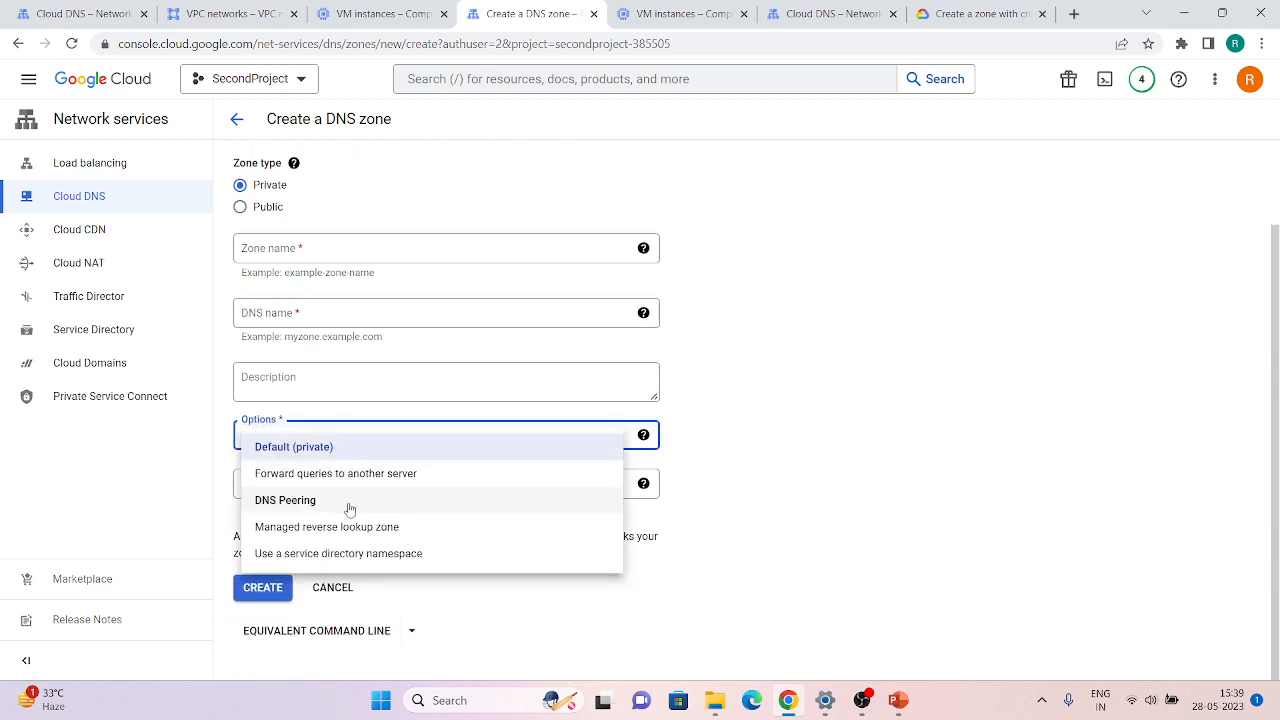
left_click(236, 119)
left_click(236, 119)
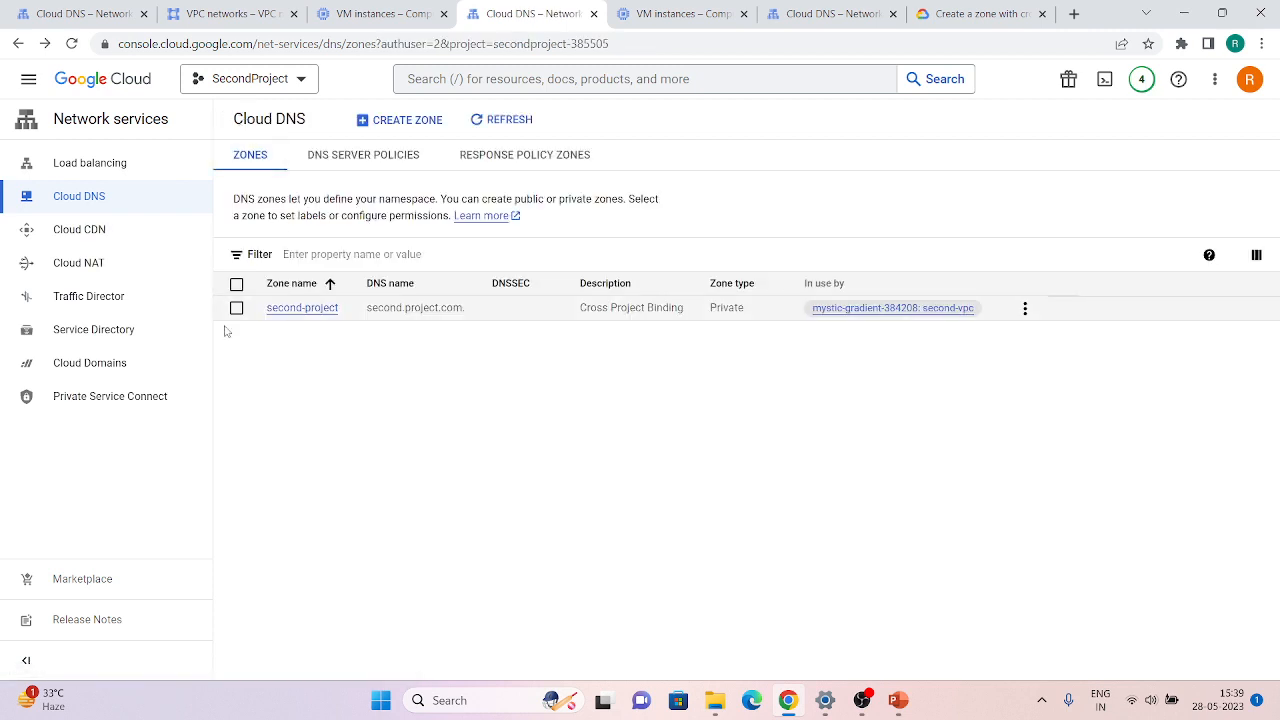
Step: Open the second-project zone's details in SecondProject and check its DNS name and type
left_click(300, 312)
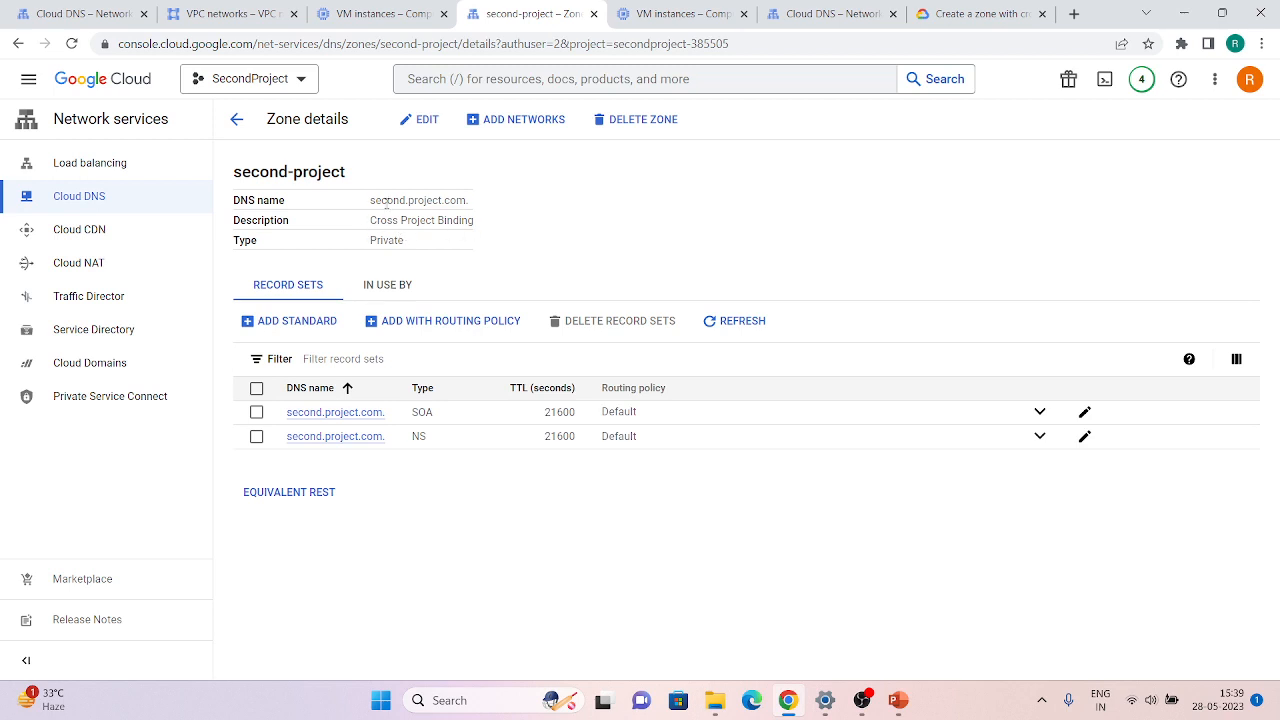
left_click_drag(369, 203, 483, 208)
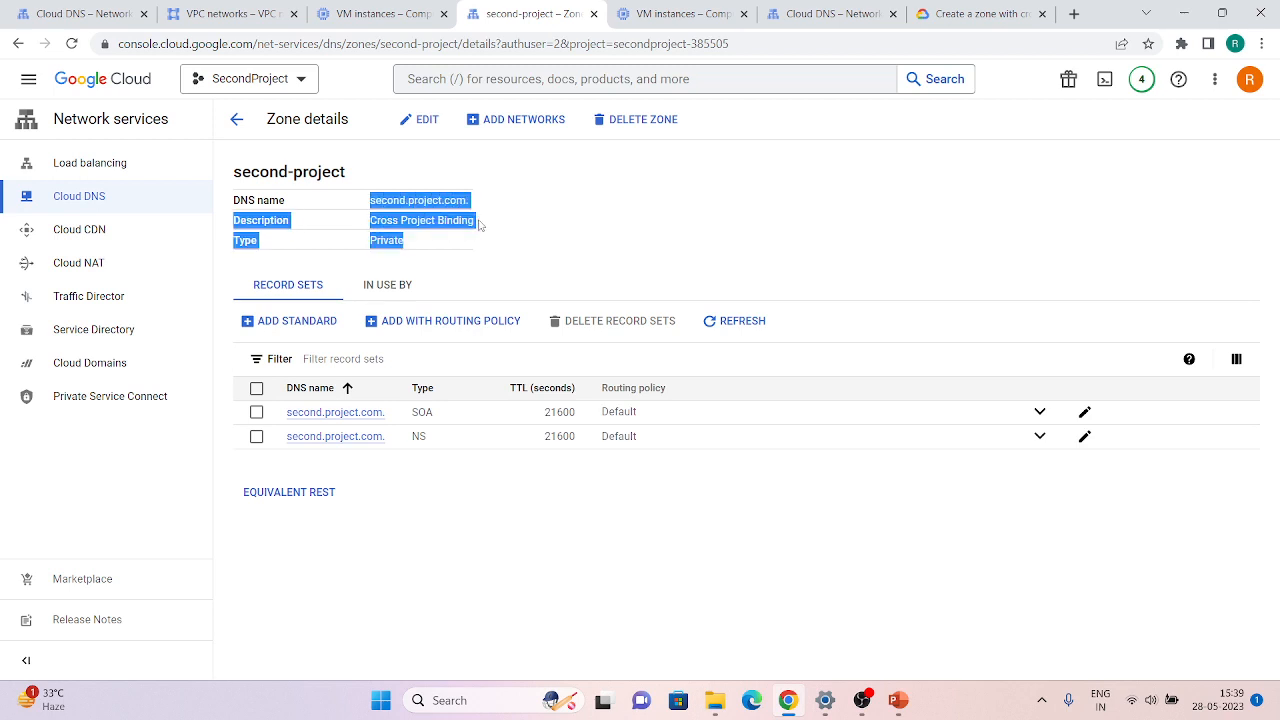
left_click(479, 225)
double_click(386, 240)
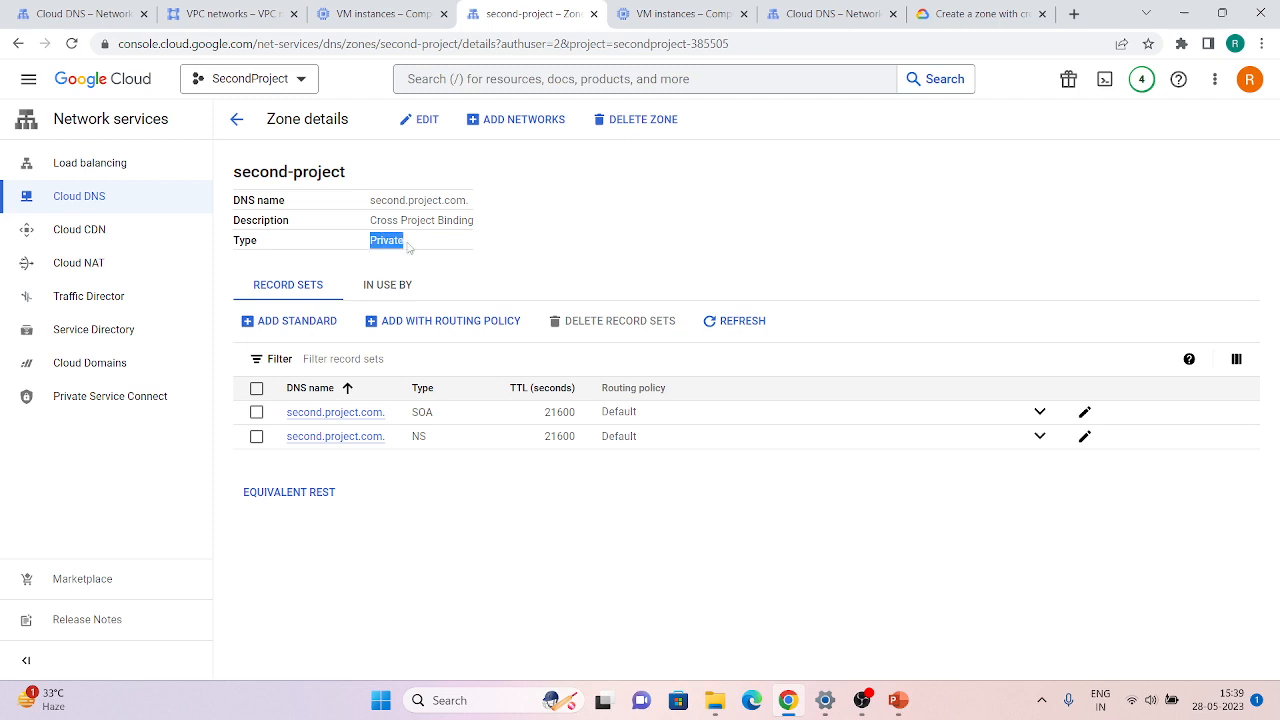
left_click(318, 322)
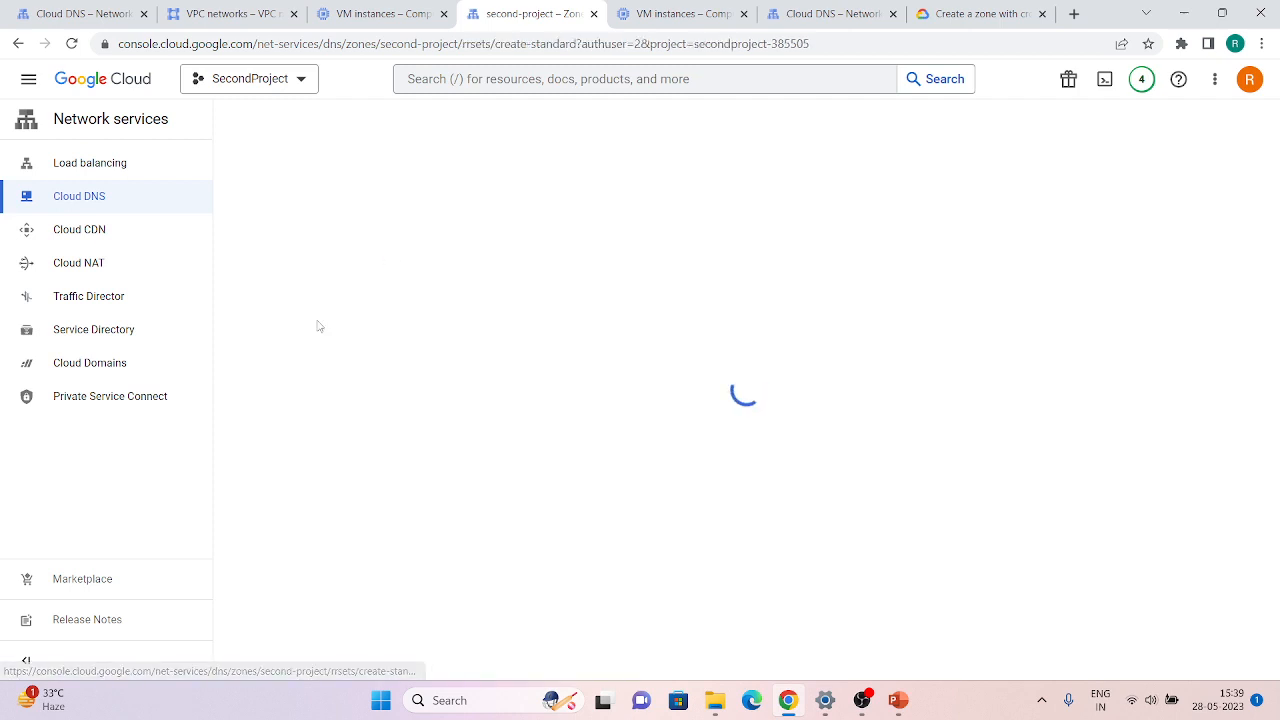
left_click(475, 437)
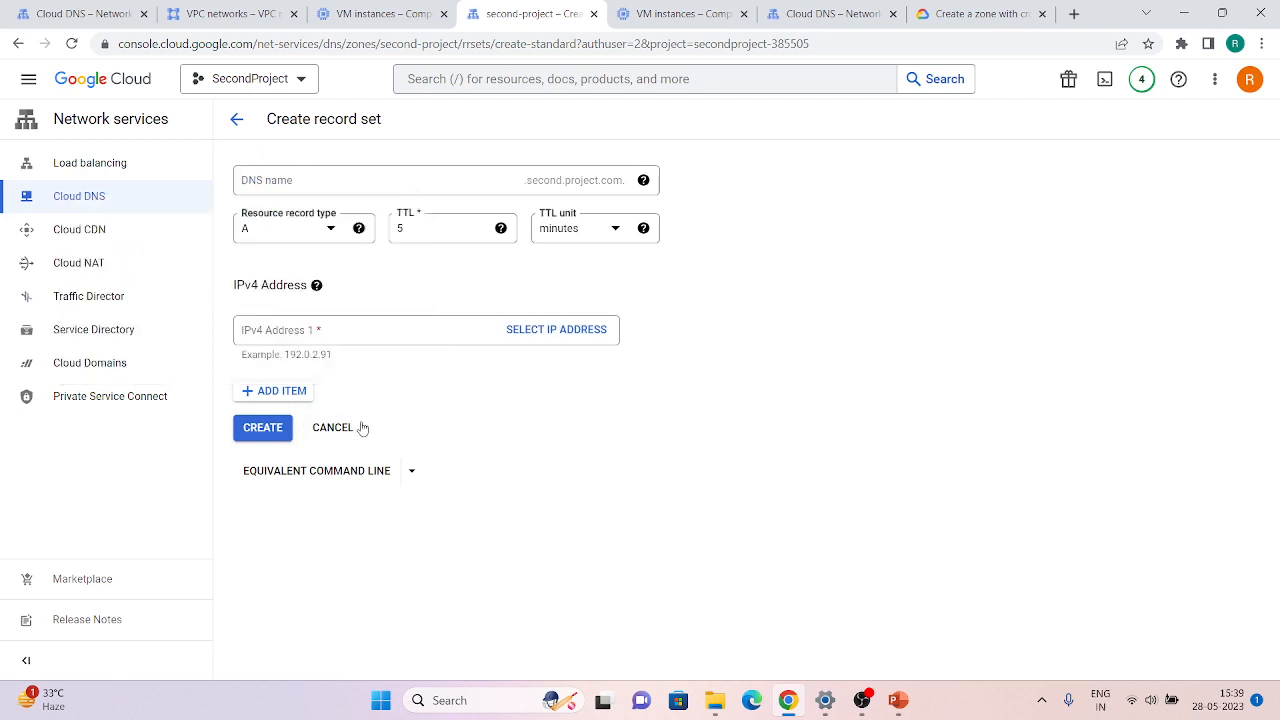
left_click(332, 427)
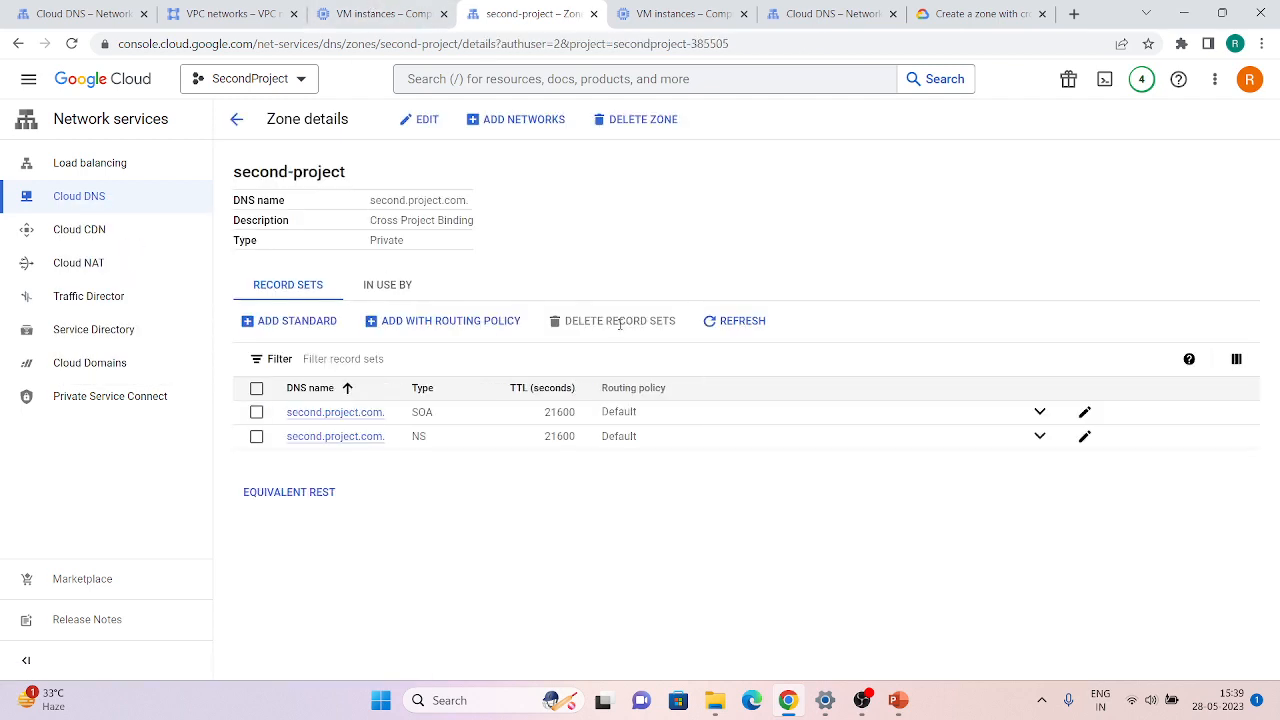
Step: In the guide's managed-zones create command, change the DNS suffix to third.project.com and copy the whole command
left_click(943, 17)
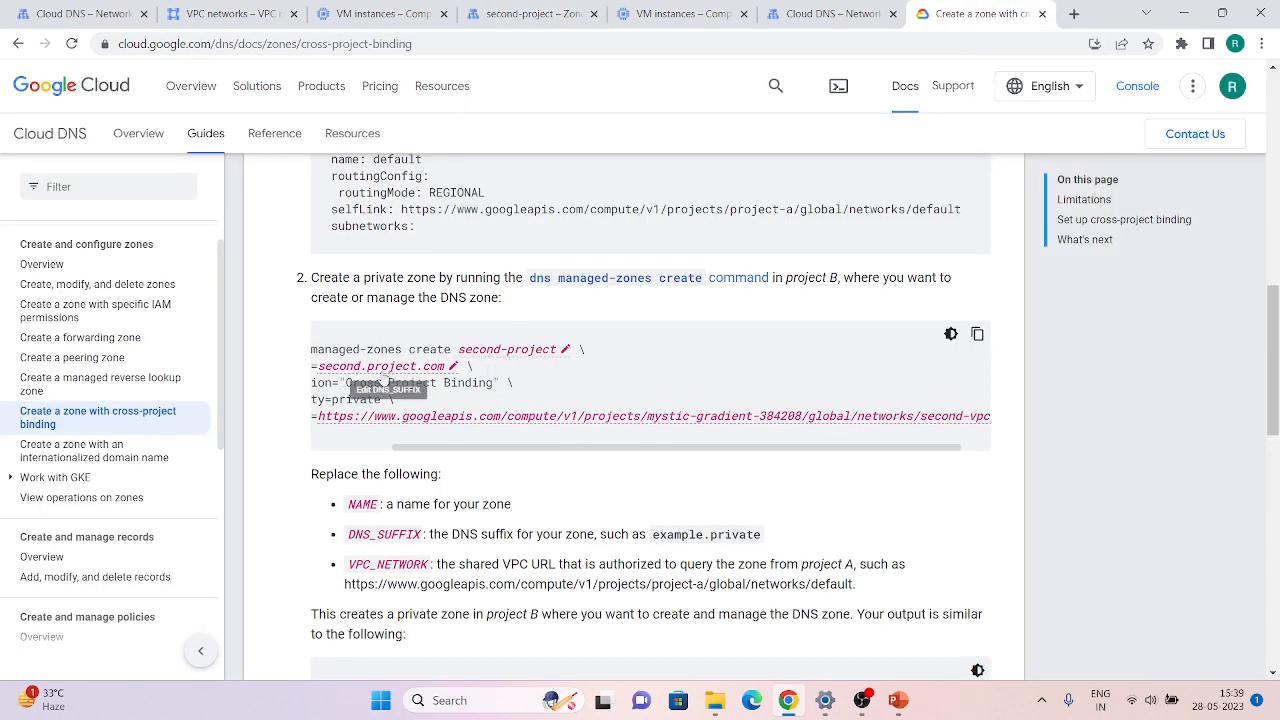
left_click(350, 370)
left_click(358, 366)
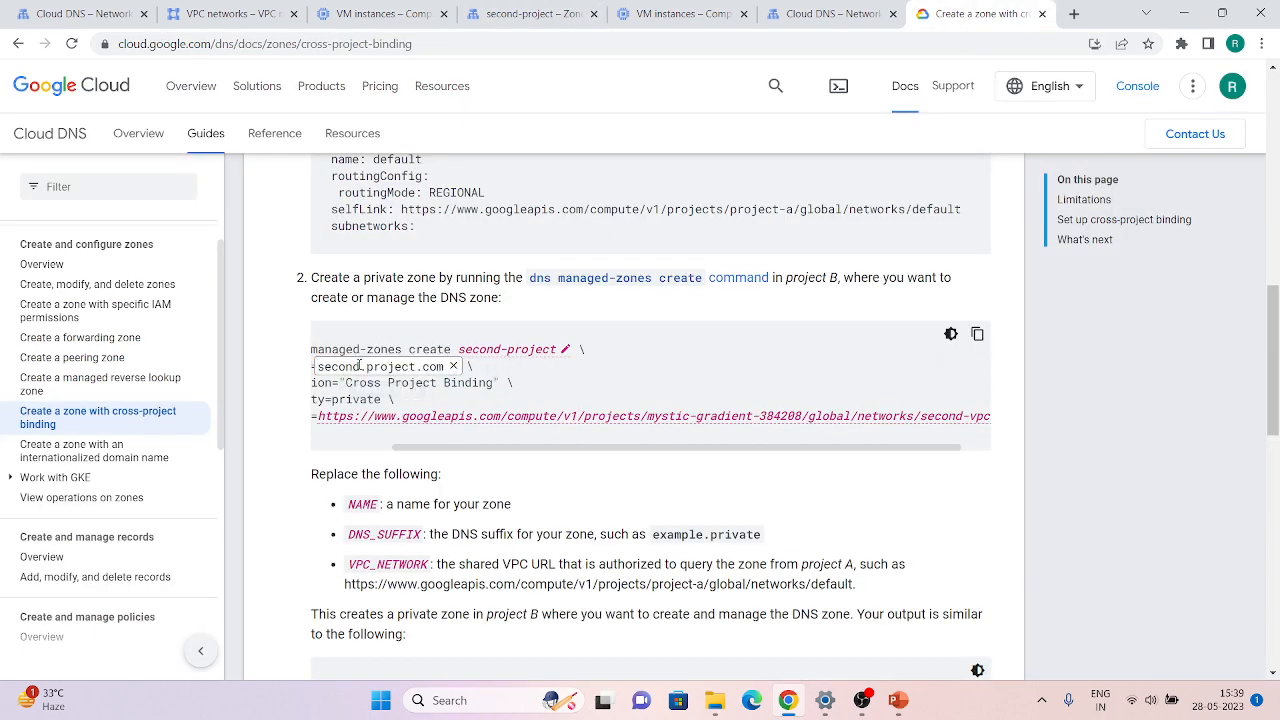
key("BackSpace")
key("BackSpace")
key("BackSpace")
key("BackSpace")
key("BackSpace")
key("BackSpace")
type("tir")
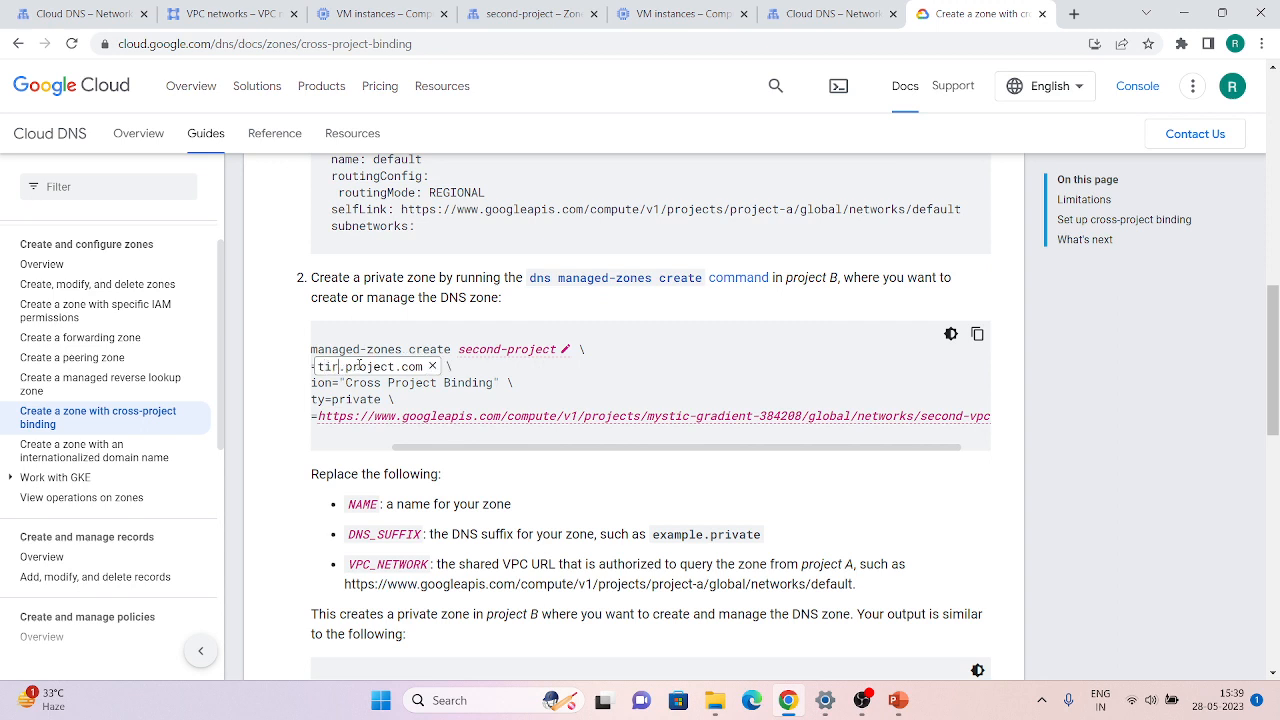
type("d")
key("BackSpace")
key("BackSpace")
key("BackSpace")
type("hird")
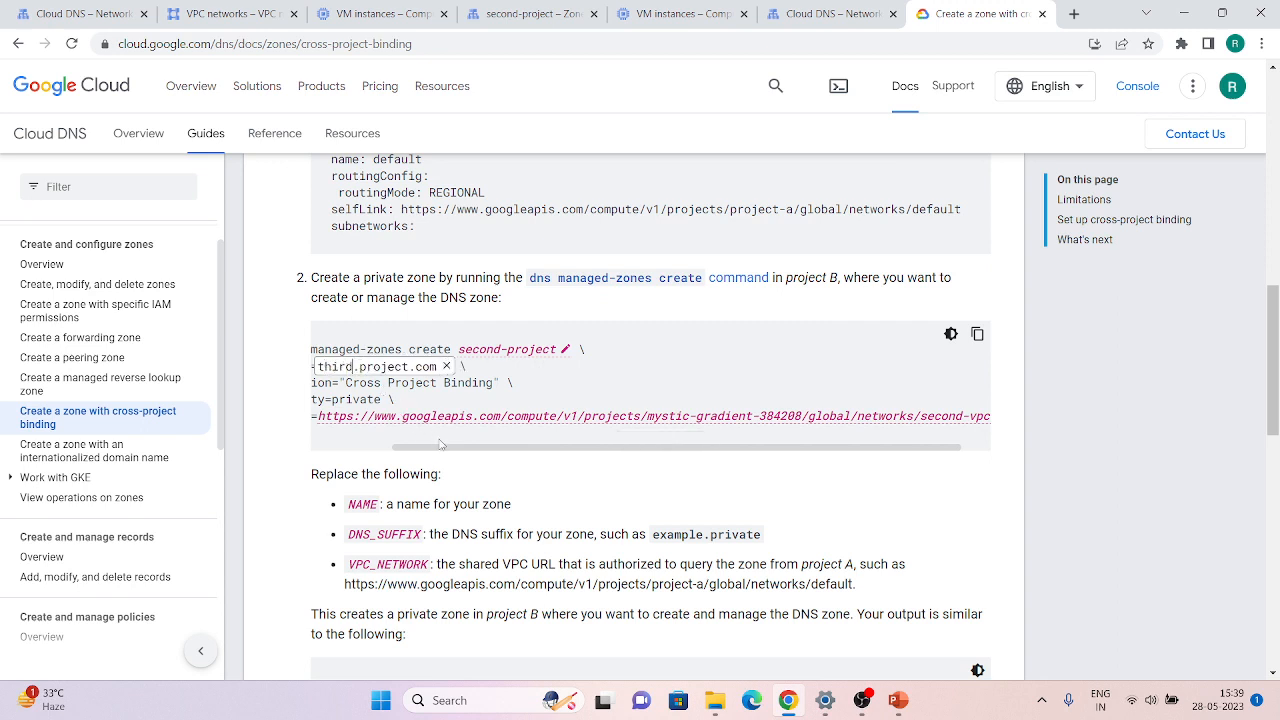
key("Return")
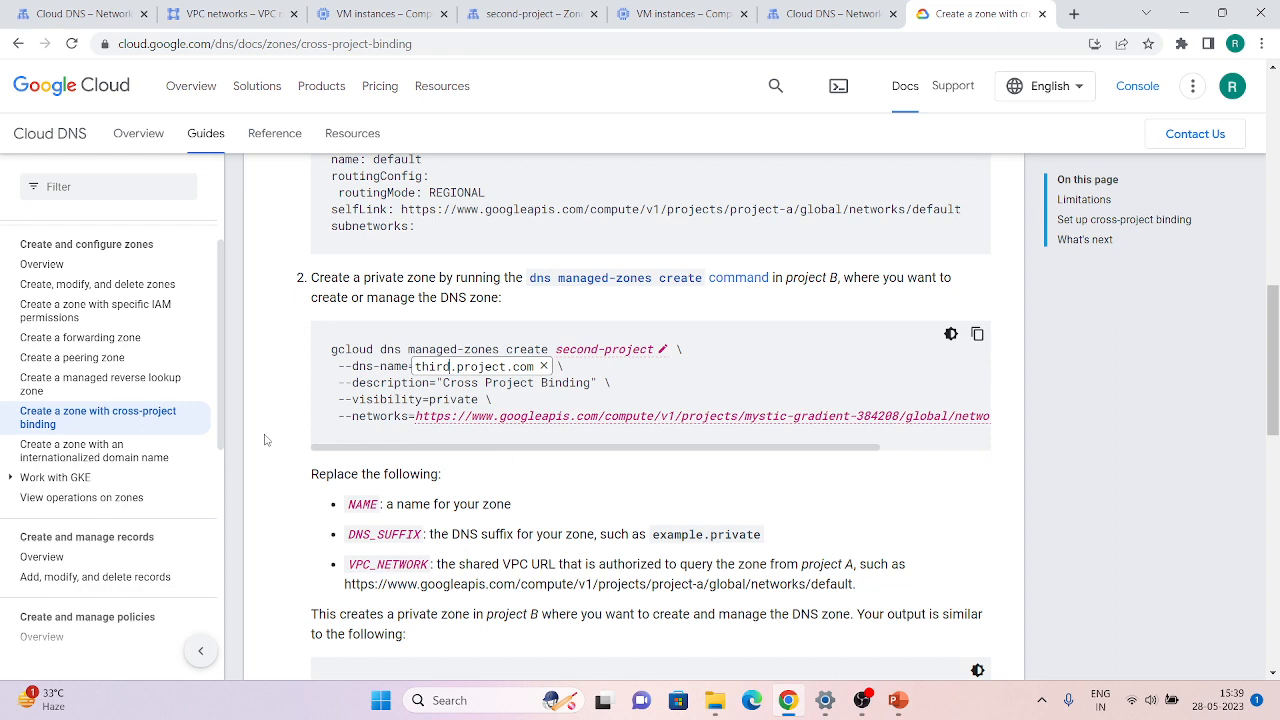
left_click(976, 336)
Step: Open a new Cloud Shell session for thirdproject-385505 and run the copied managed-zones create command in it
left_click(230, 14)
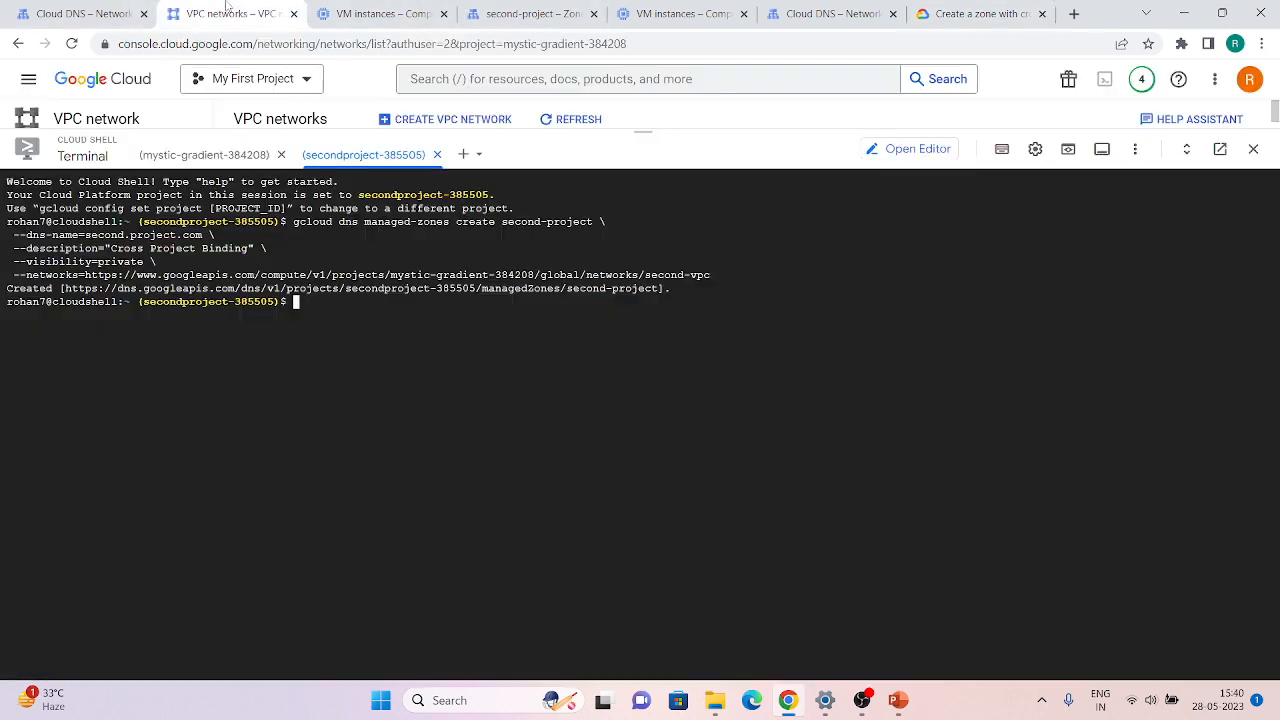
left_click(479, 154)
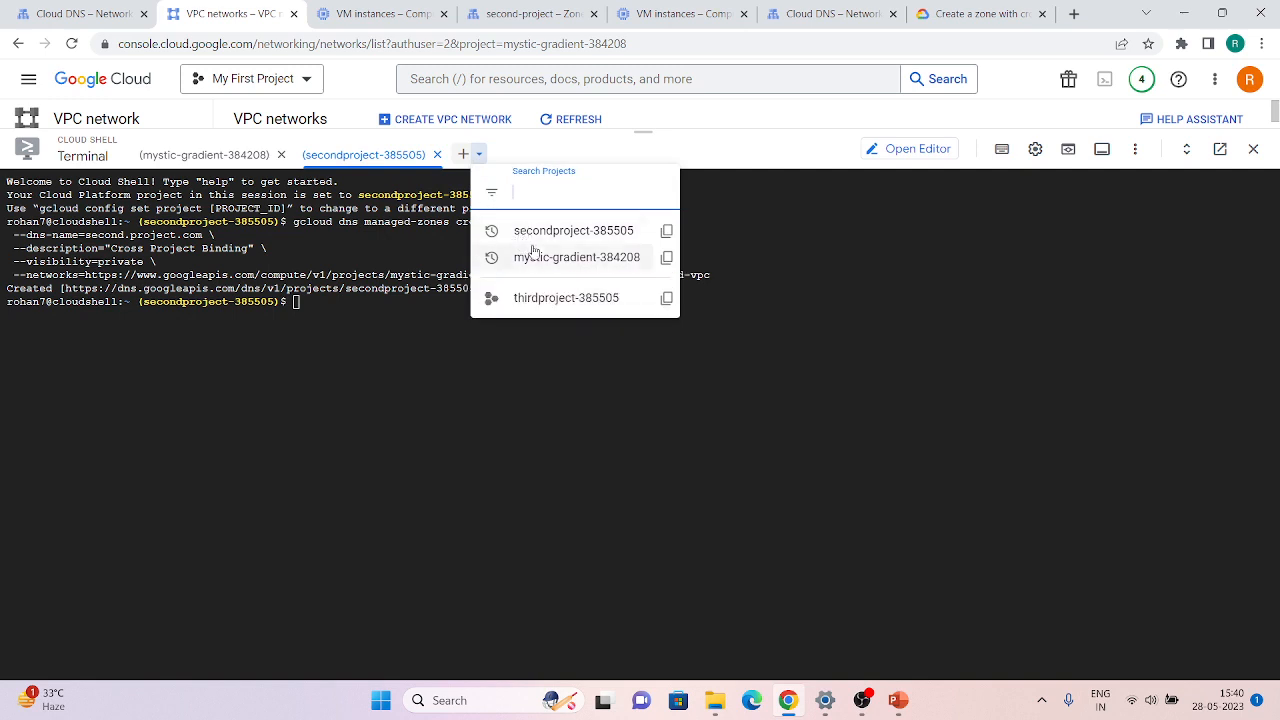
left_click(539, 300)
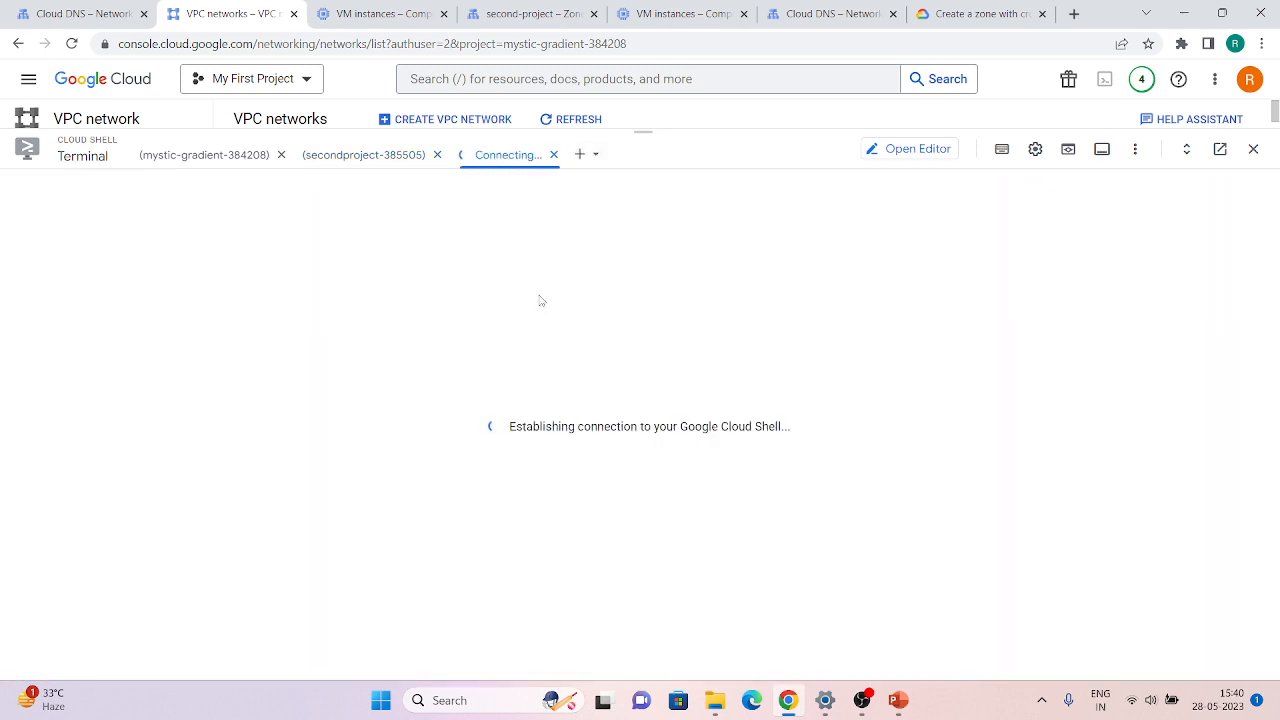
key("ctrl+v")
key("Return")
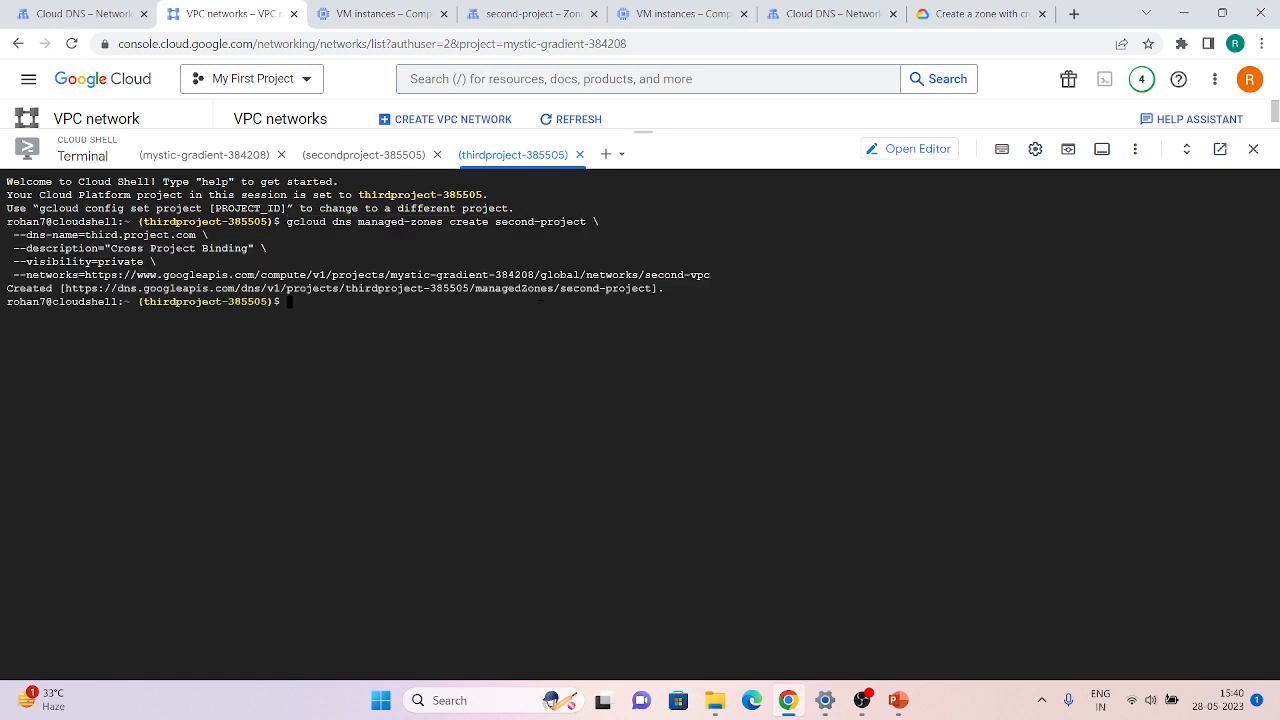
Step: Refresh ThirdProject's Cloud DNS zones list to check for the new private zone, and return to the guide
left_click(832, 14)
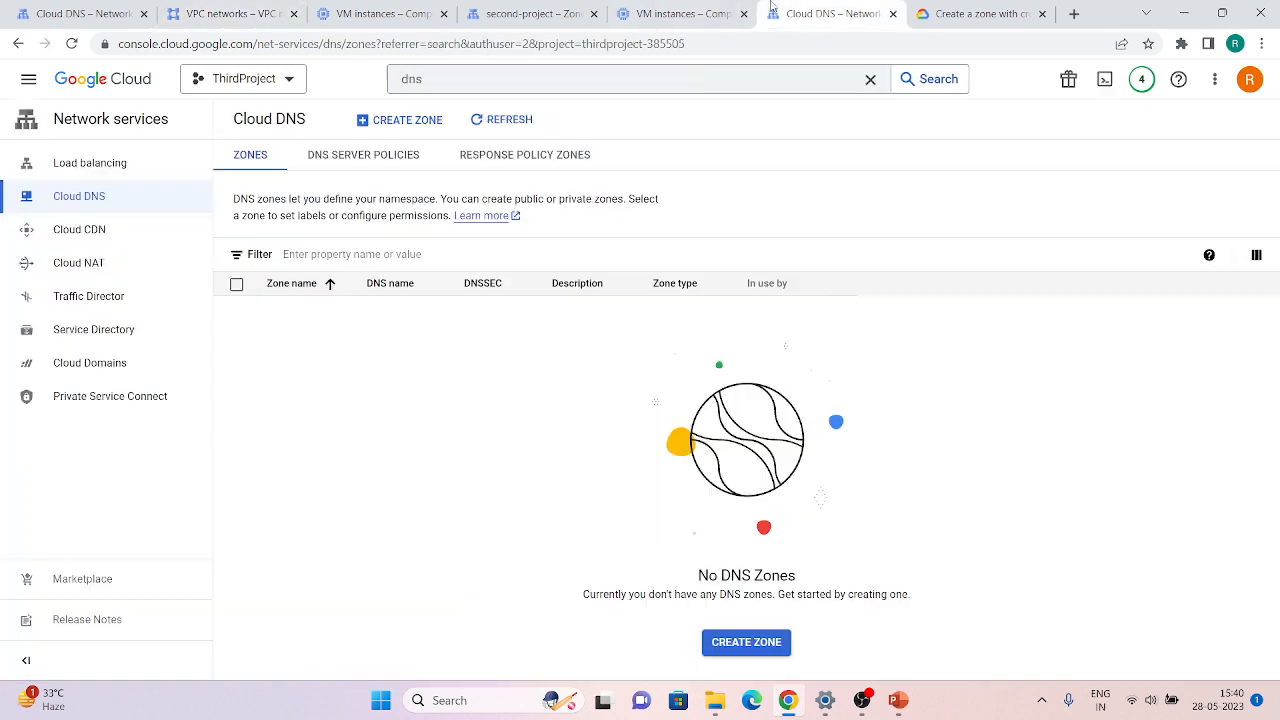
left_click(516, 124)
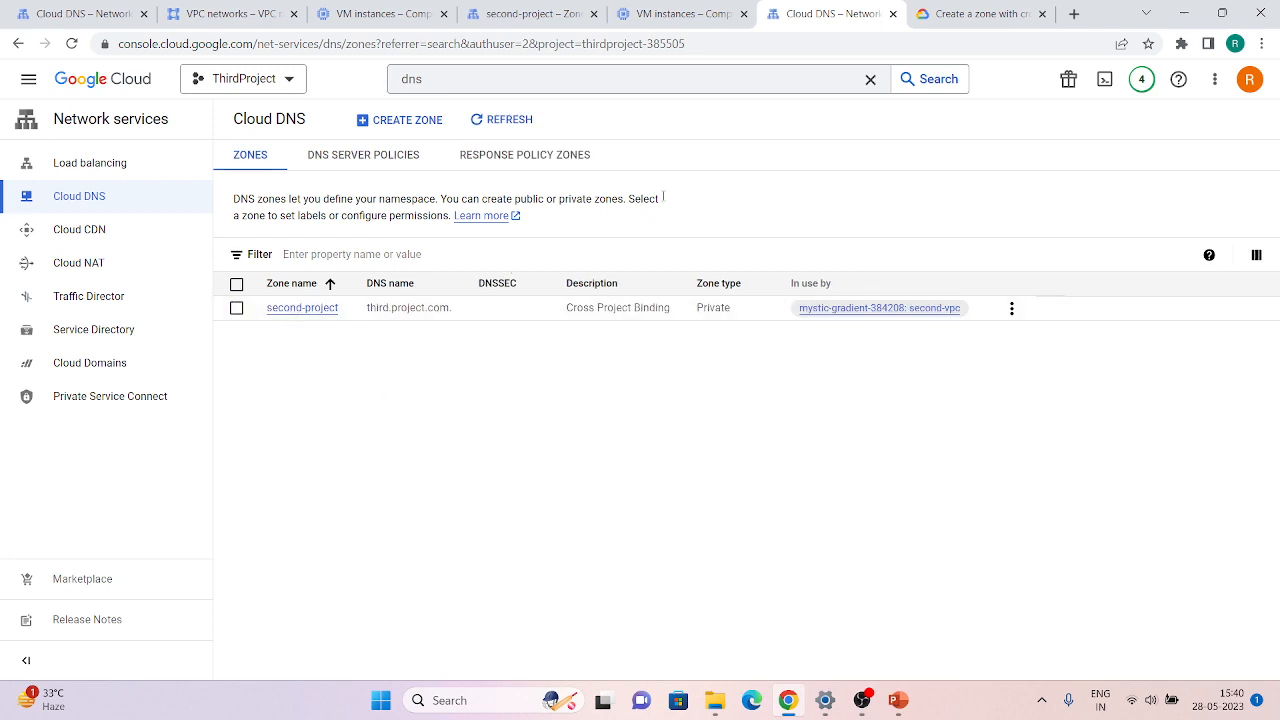
left_click(996, 10)
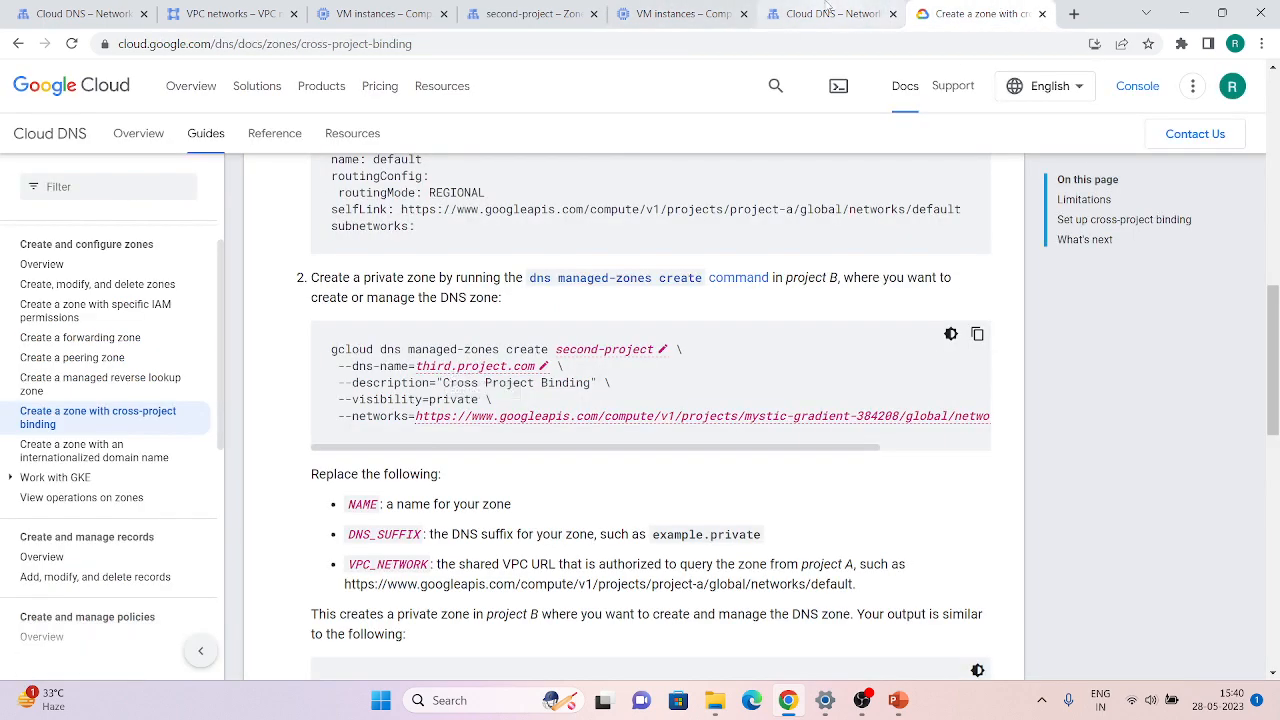
Step: Compare the DNS names of the second-project zones in SecondProject and ThirdProject, opening the ThirdProject zone's details
left_click(569, 14)
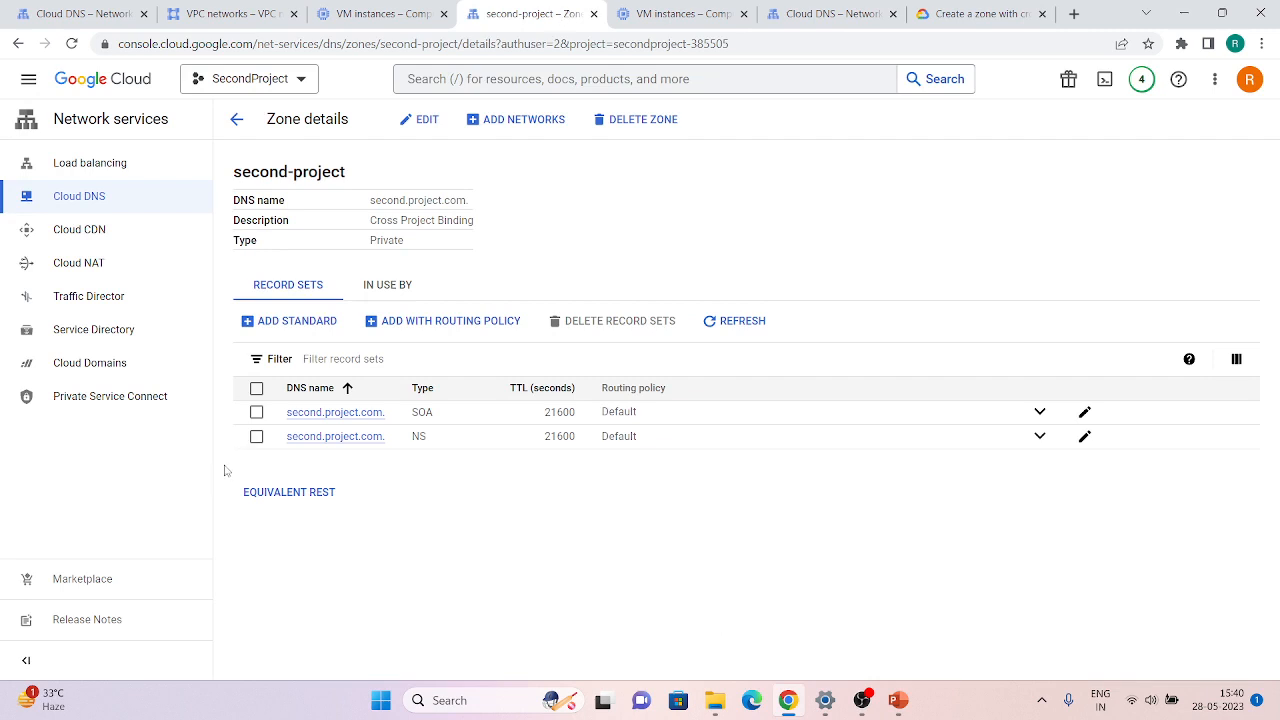
left_click(781, 8)
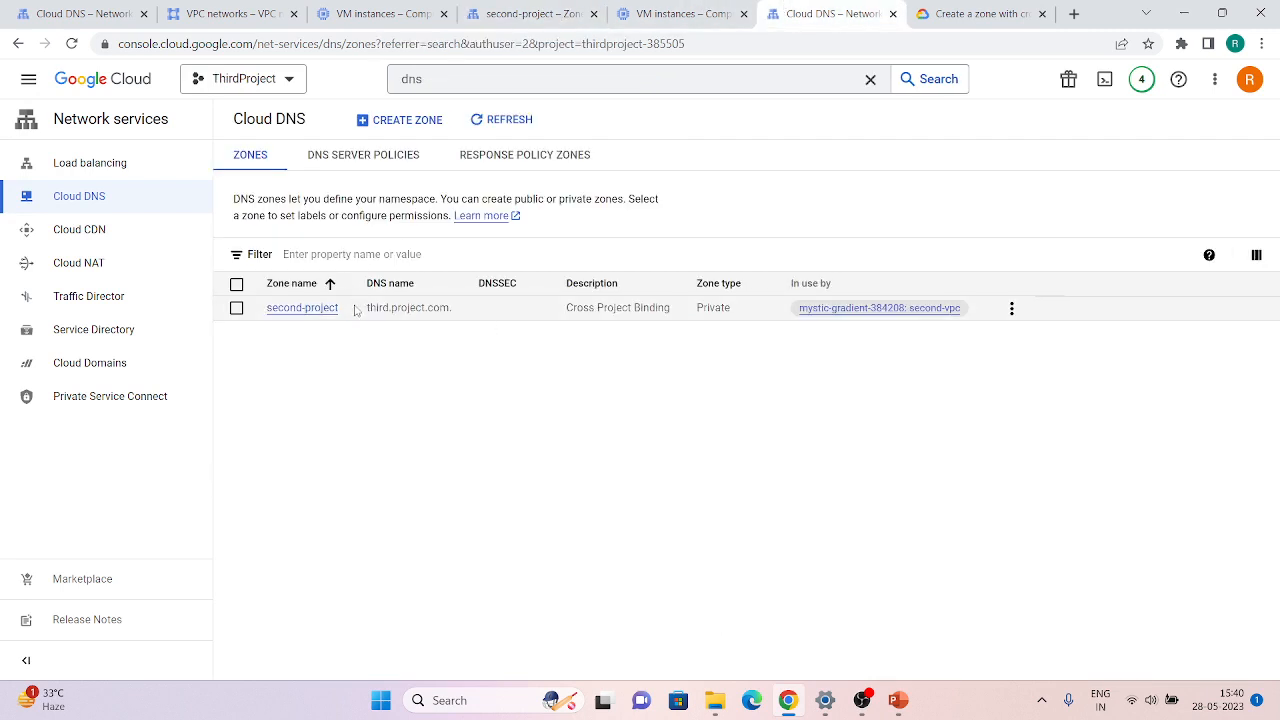
left_click_drag(368, 317, 461, 315)
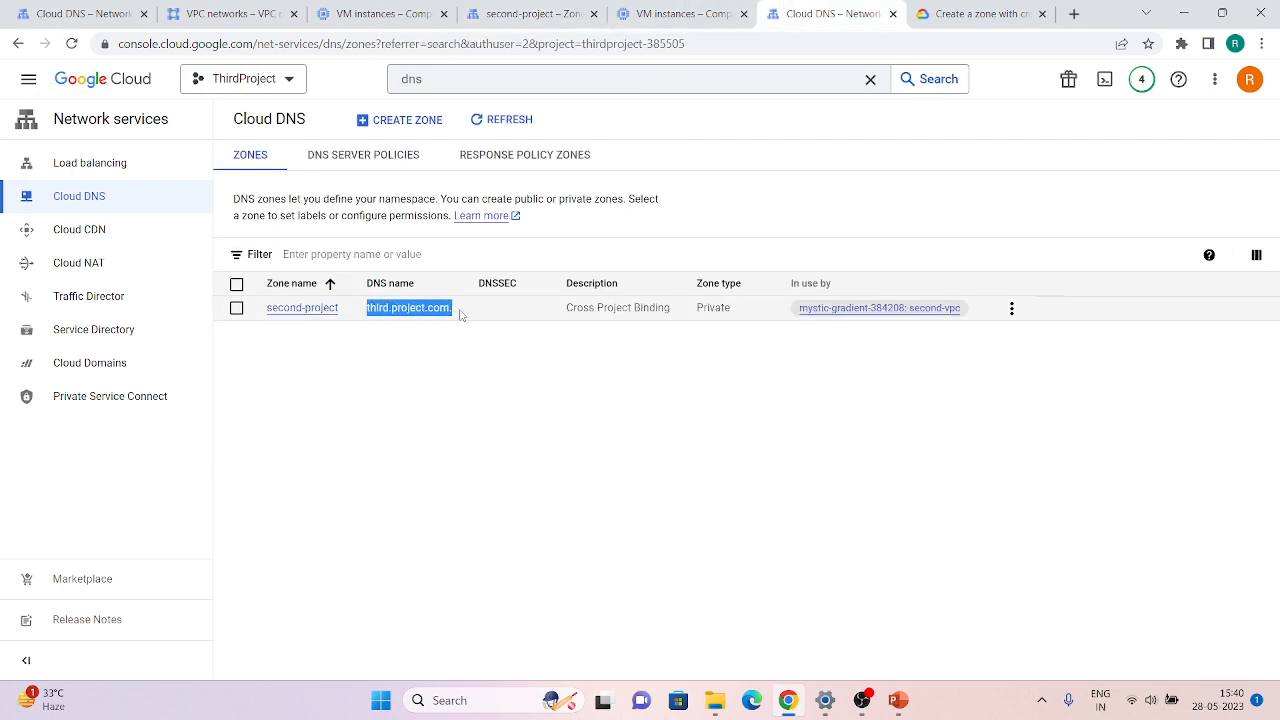
left_click(325, 315)
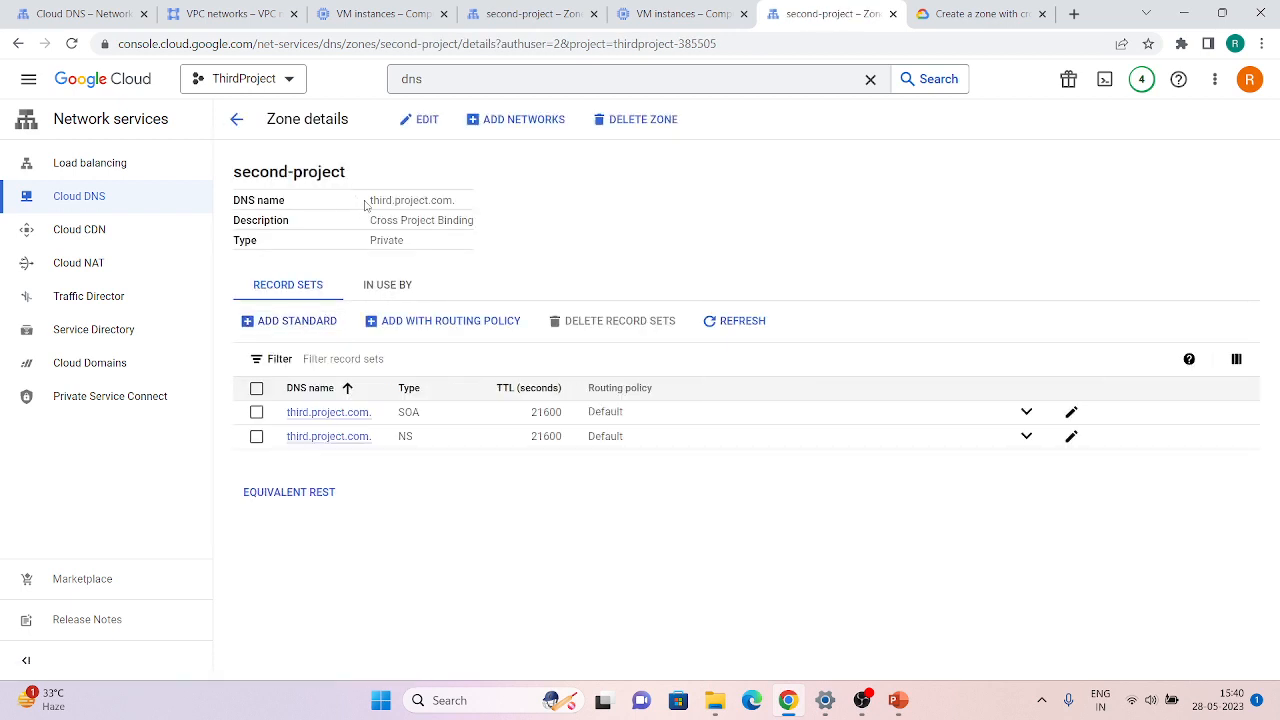
left_click_drag(365, 203, 477, 215)
left_click(494, 518)
left_click(508, 8)
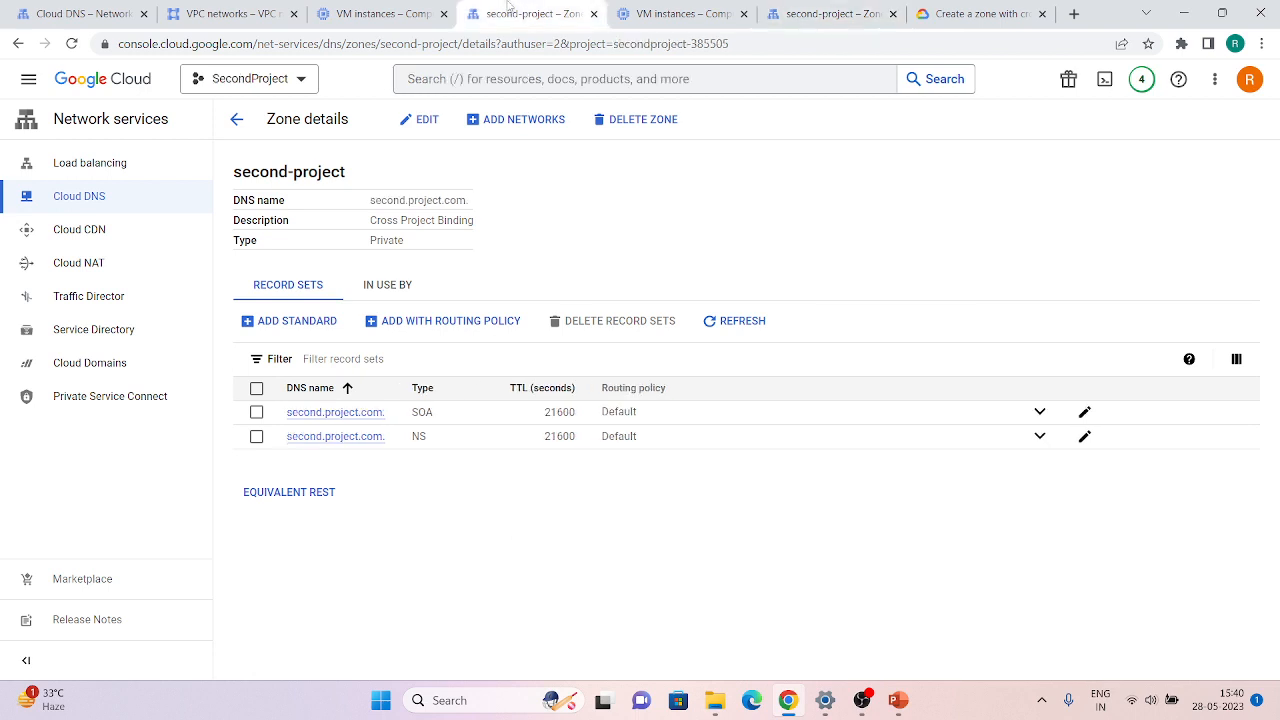
Step: Copy vm-in-third-project's internal IP and create an A record vm-in-second-project with IPv4 address 192.168.5.3 in SecondProject's second-project zone
left_click(714, 15)
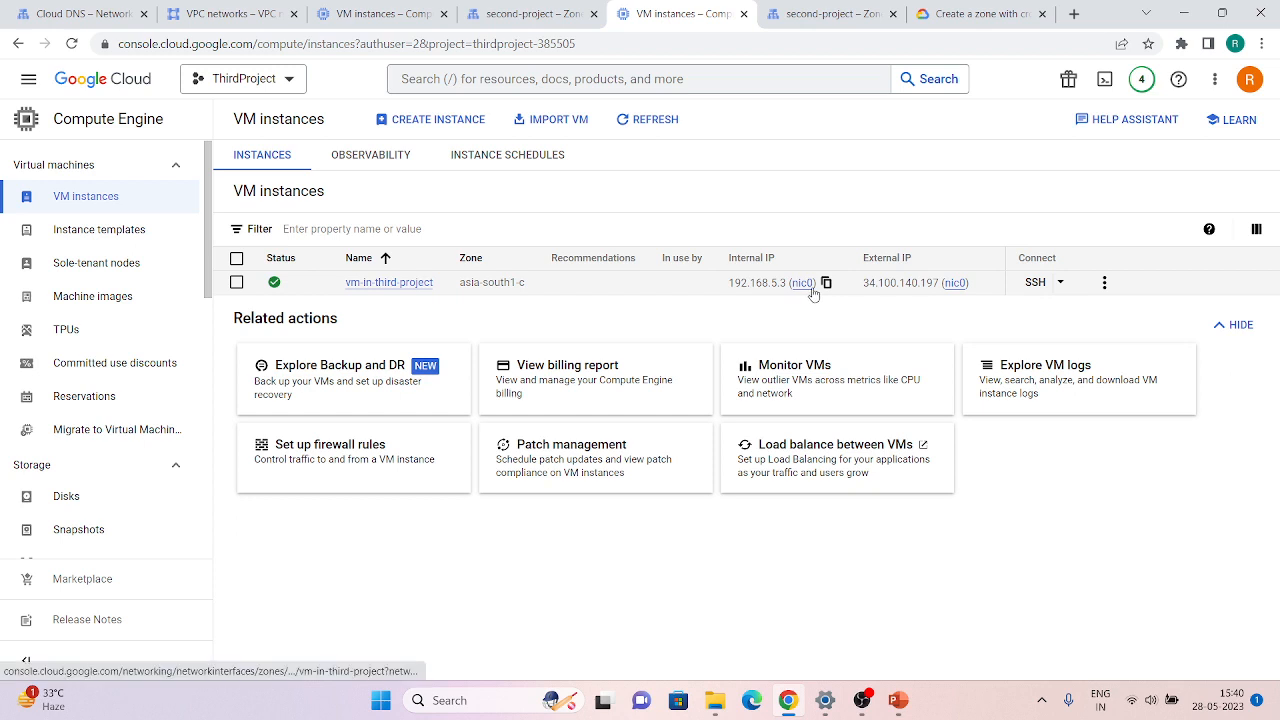
left_click(826, 283)
left_click(500, 12)
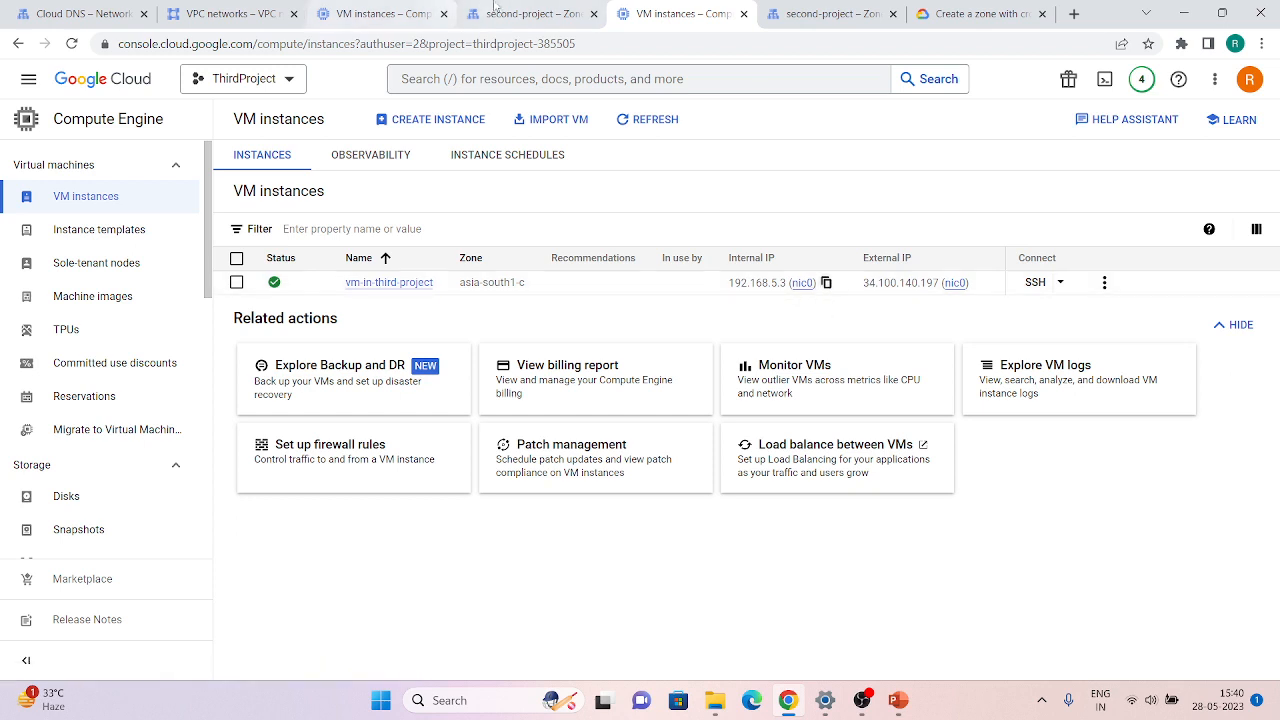
left_click(285, 321)
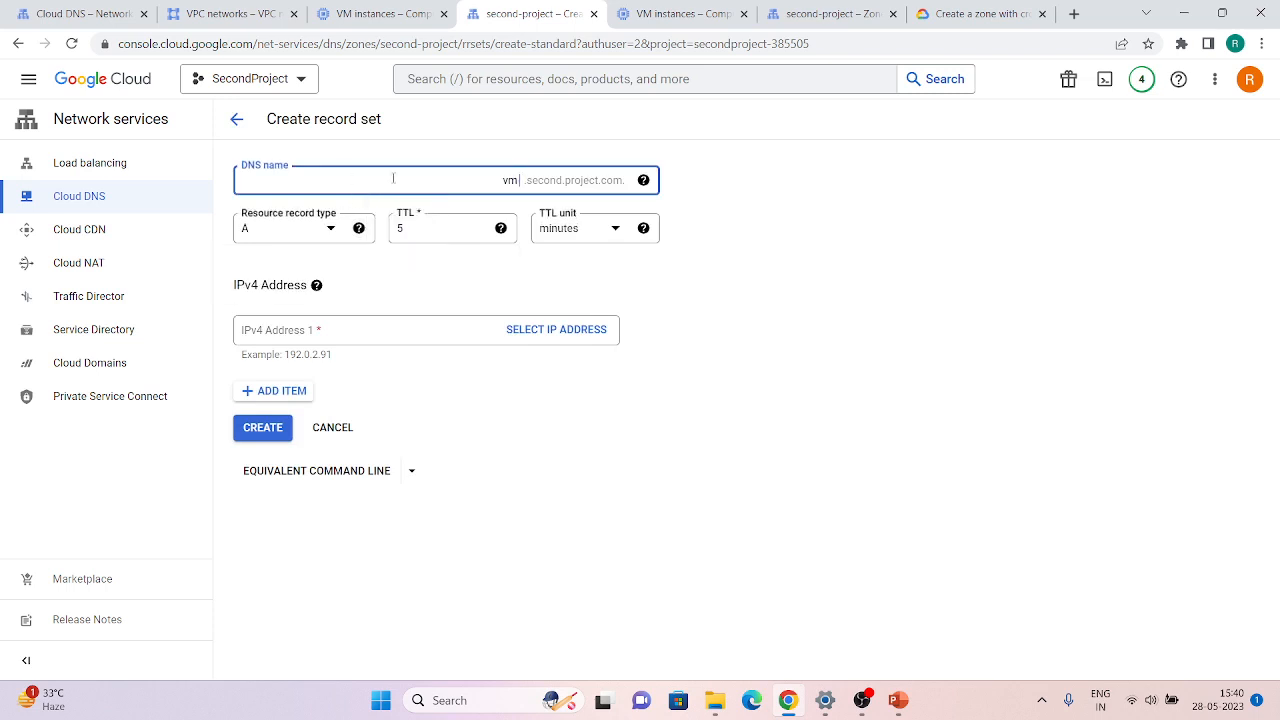
type("vm-in-second-project")
left_click(455, 431)
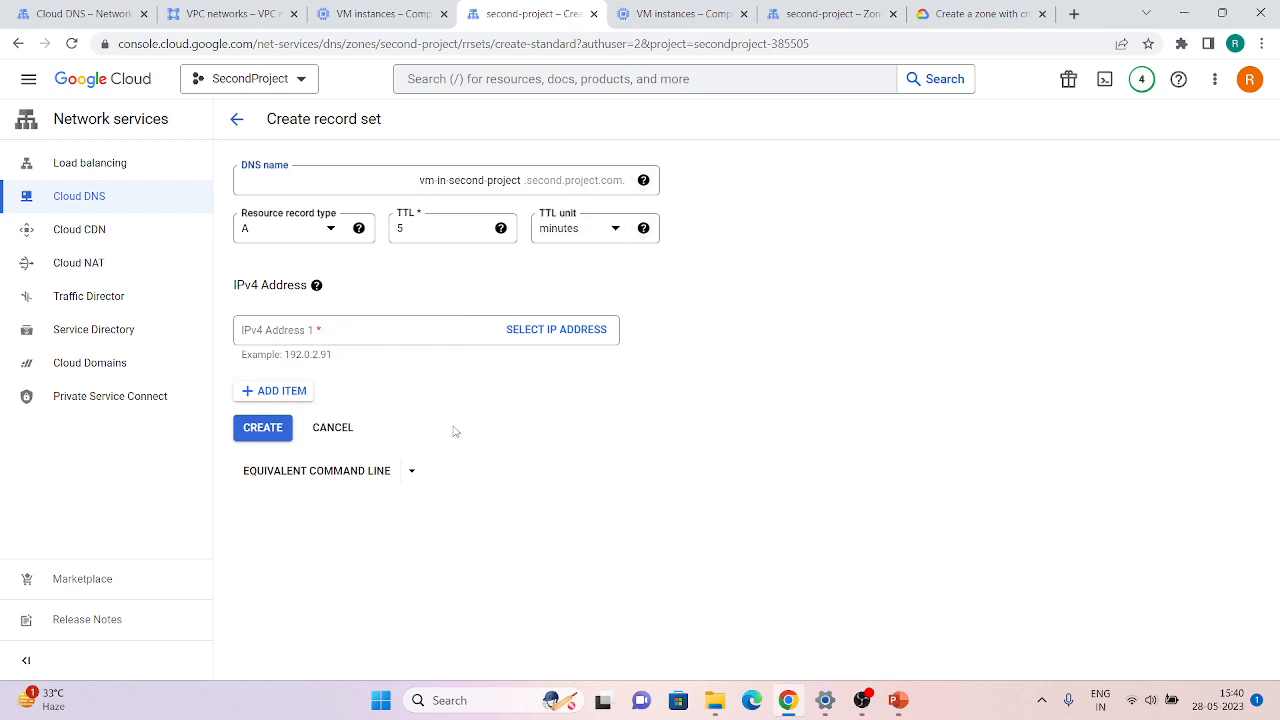
left_click(323, 335)
key("ctrl+v")
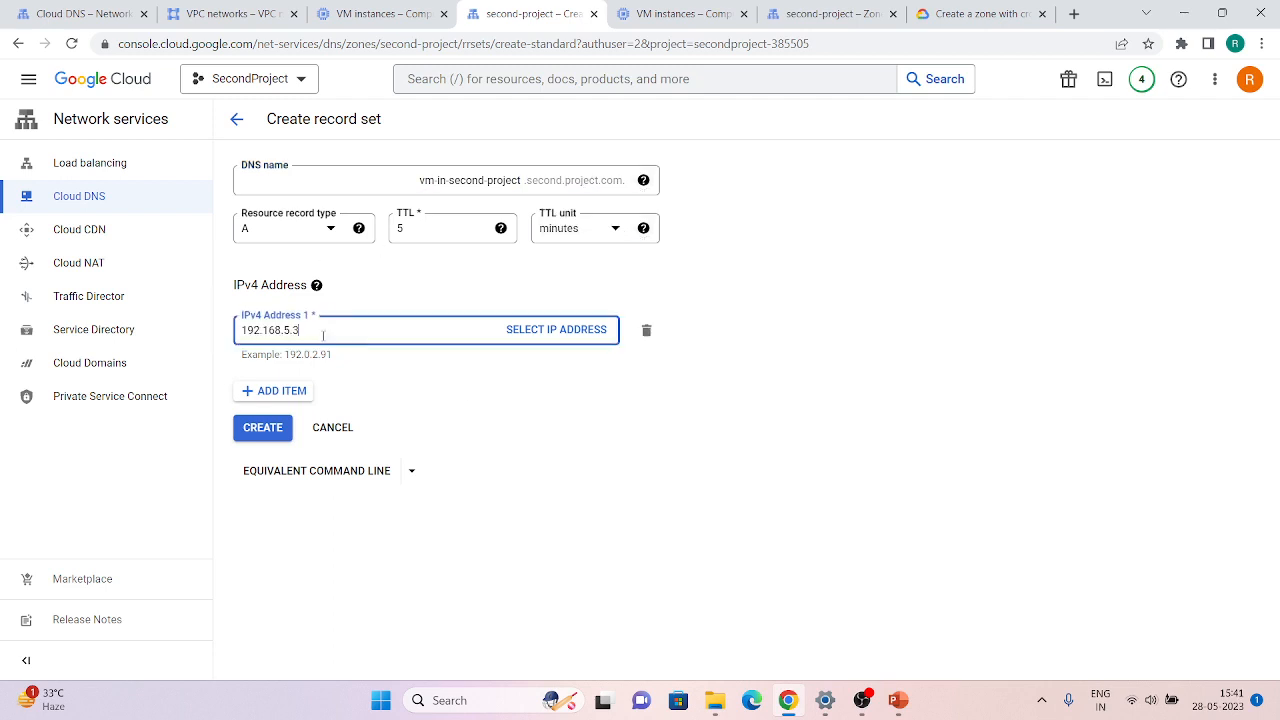
left_click(262, 430)
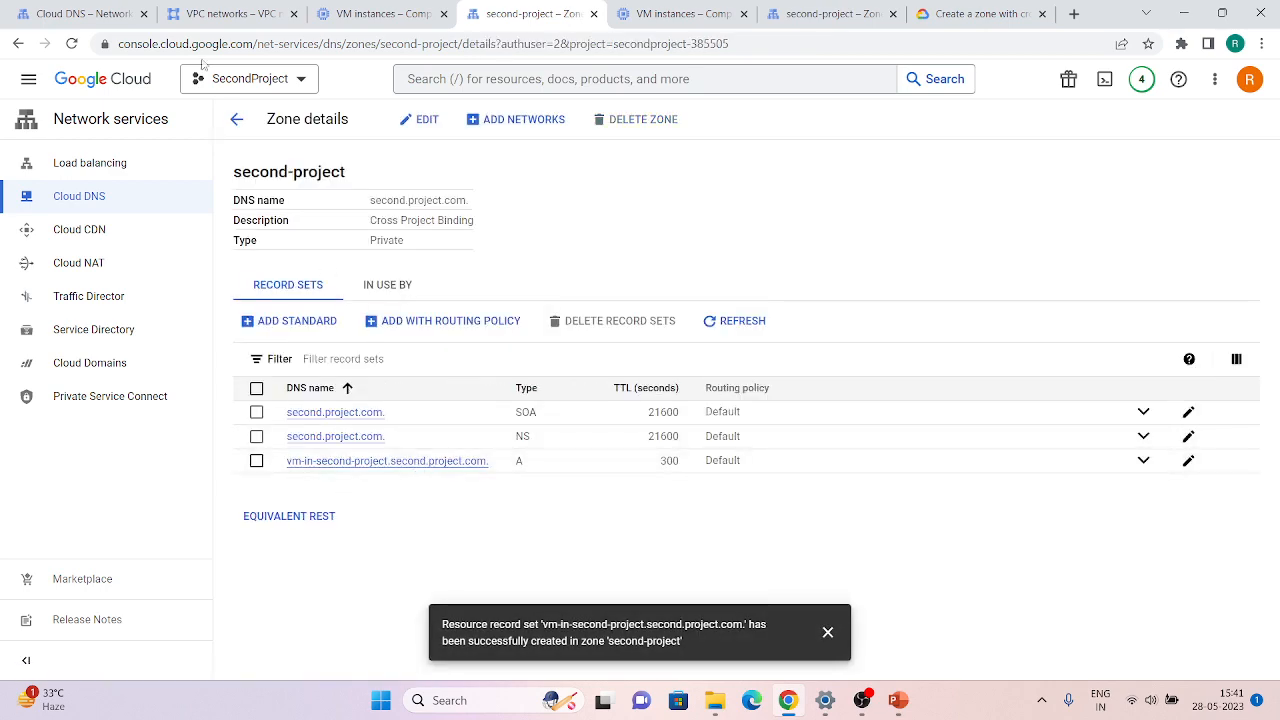
Step: Start an SSH-in-browser session to testing-vm in My First Project
left_click(195, 12)
left_click(100, 12)
left_click(343, 12)
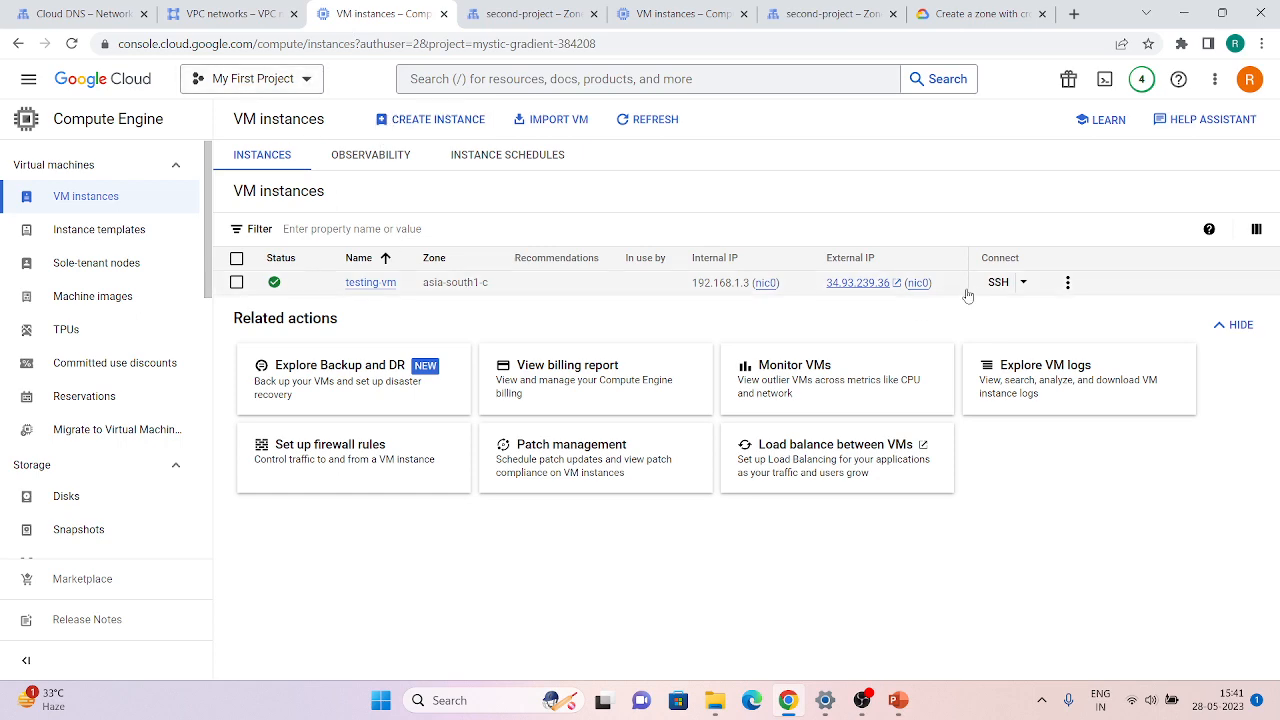
left_click(998, 283)
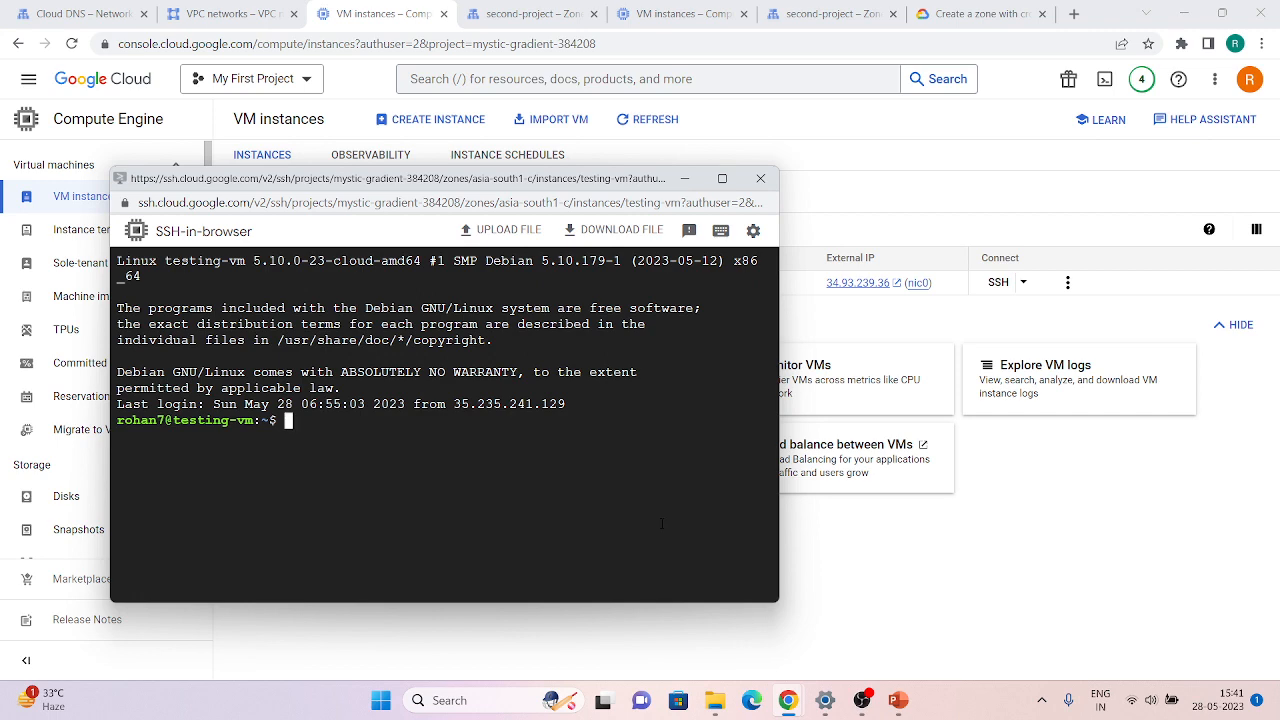
Step: Copy the A record's DNS name from SecondProject's zone and run nslookup vm-in-second-project.second.project.com. in the testing-vm SSH session
left_click(859, 541)
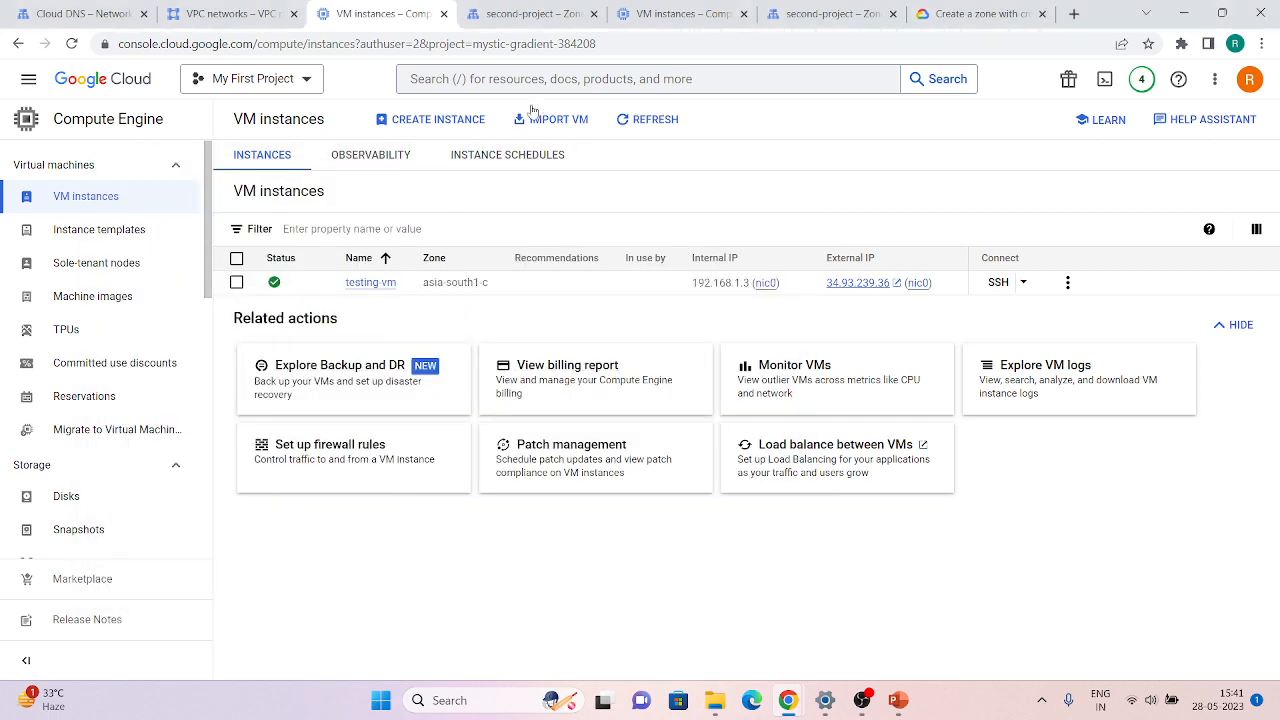
left_click(530, 14)
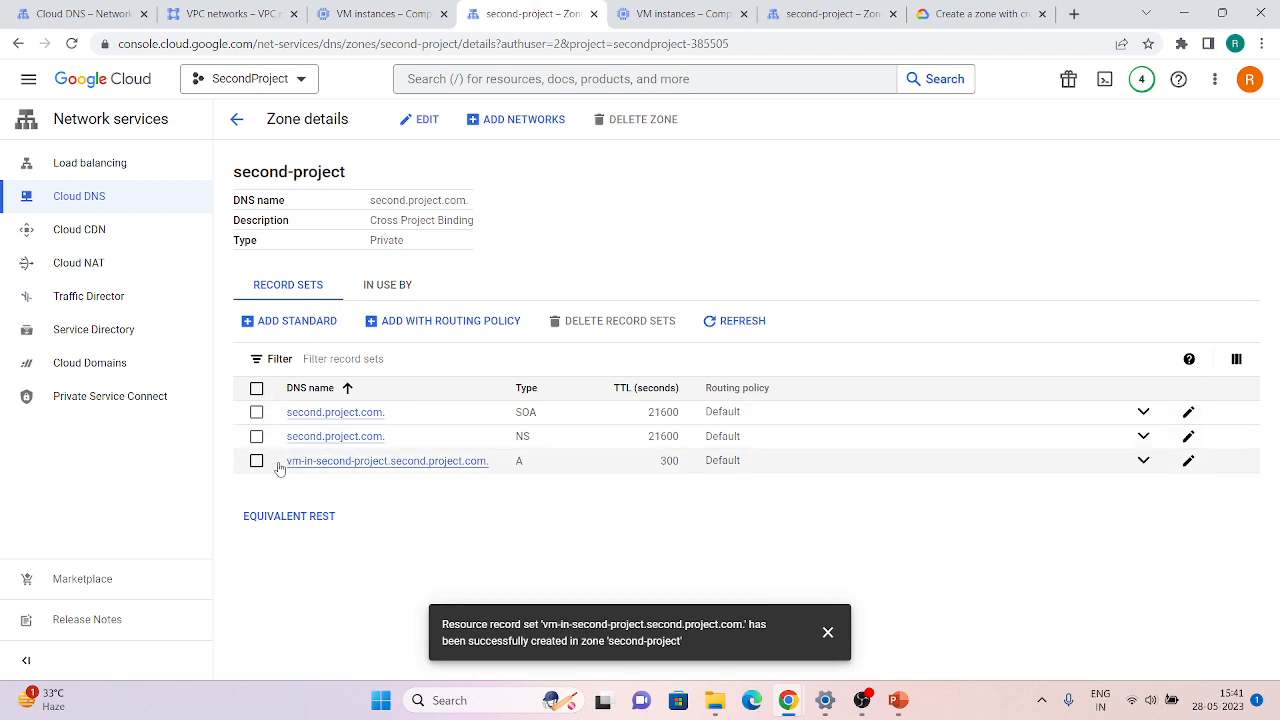
left_click_drag(280, 468, 492, 476)
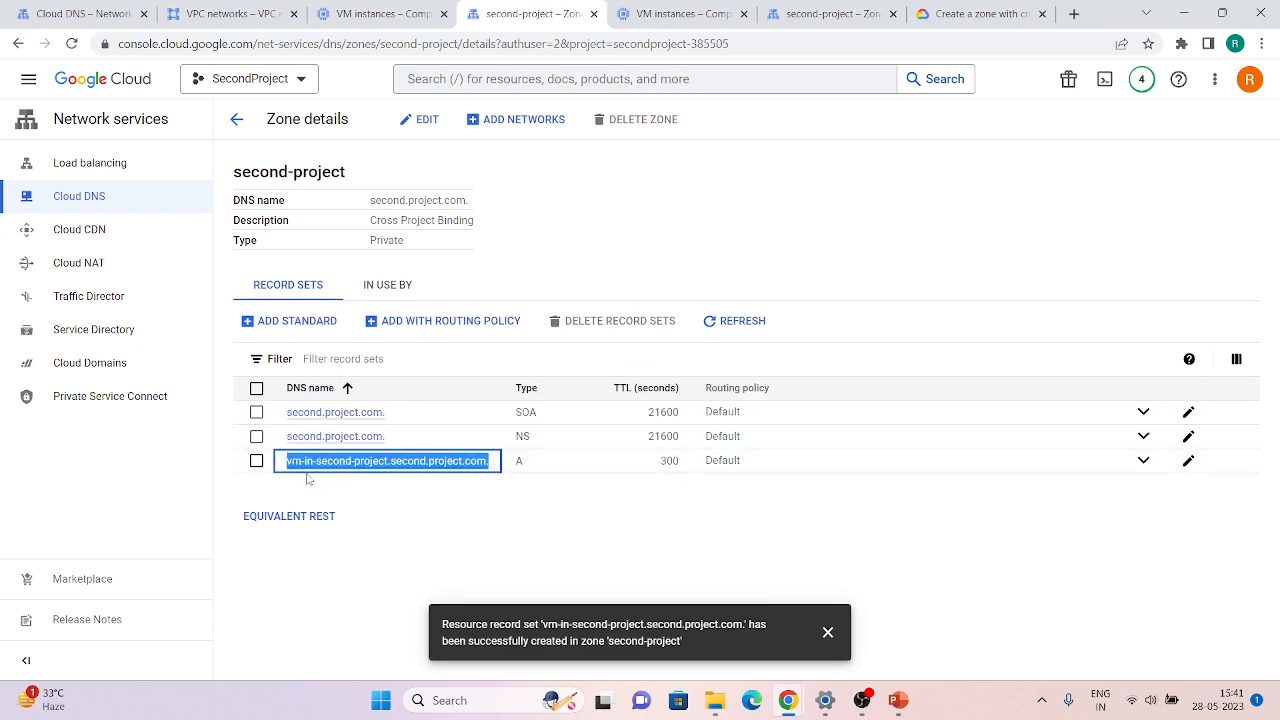
key("alt+Tab")
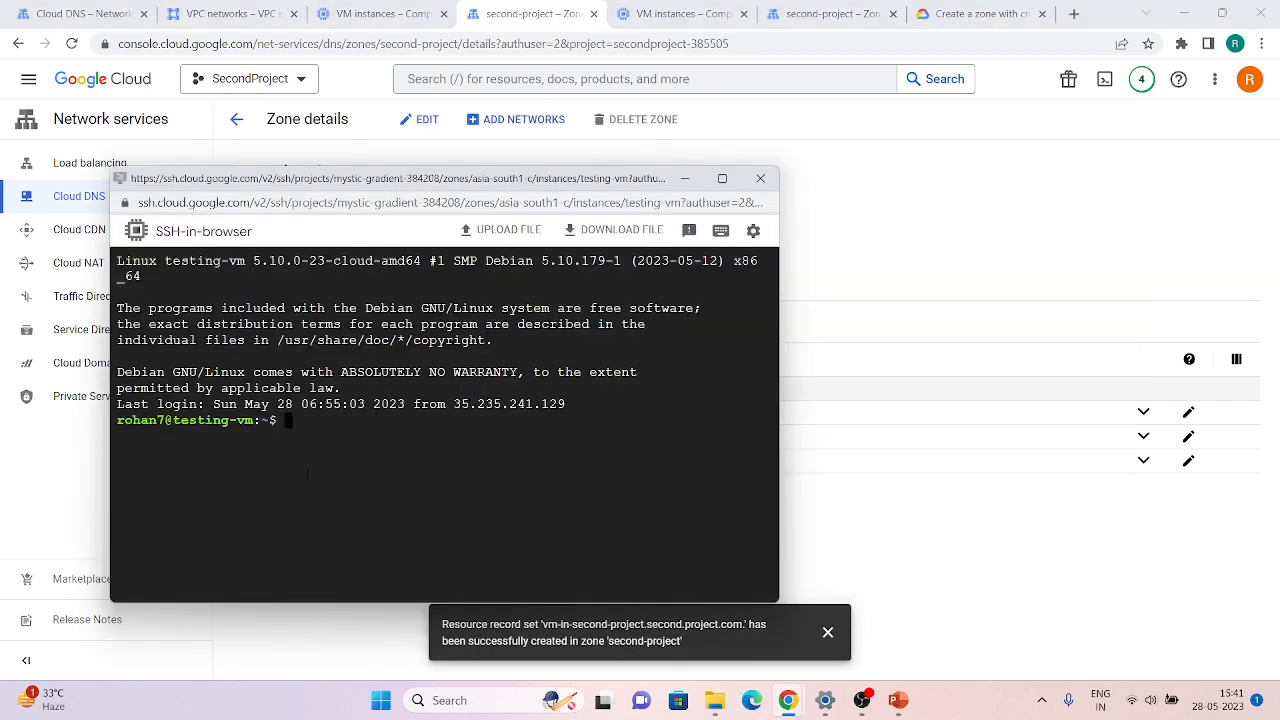
type("nslookup")
key("ctrl+v")
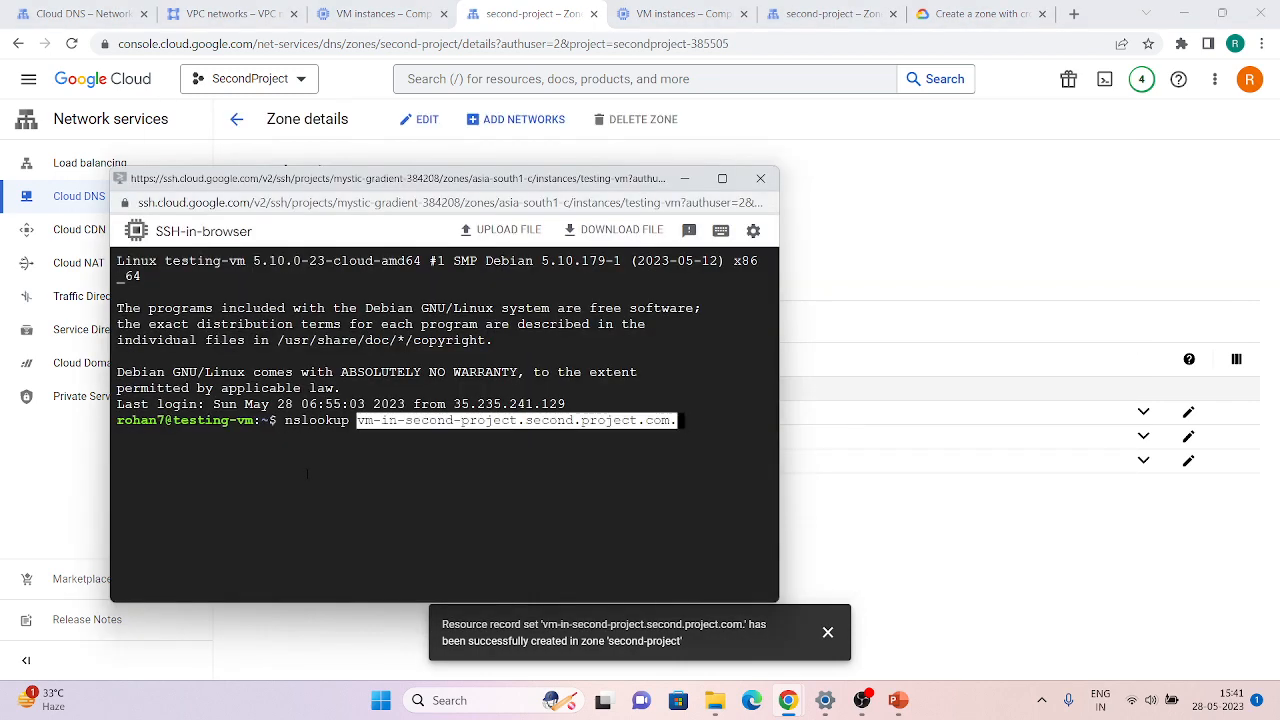
key("Return")
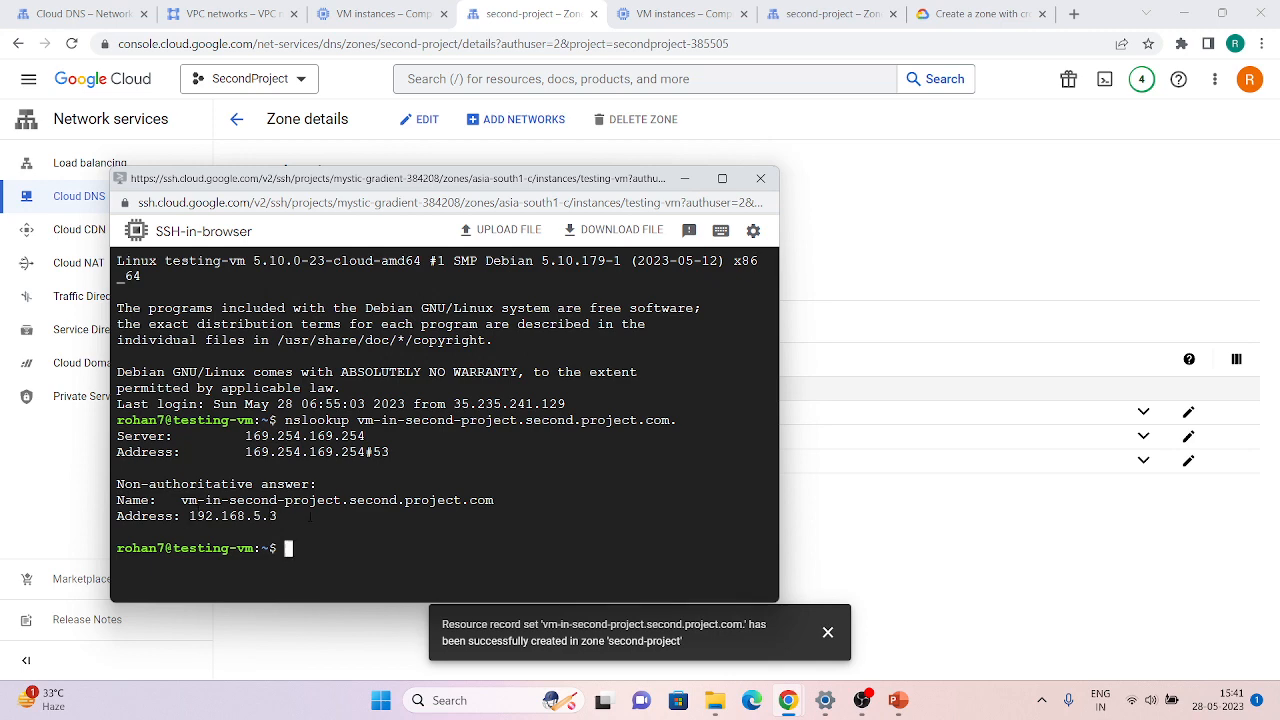
Step: Ping vm-in-second-project.second.project.com. from the testing-vm SSH session, stop it after several replies, and return to the console
left_click(668, 14)
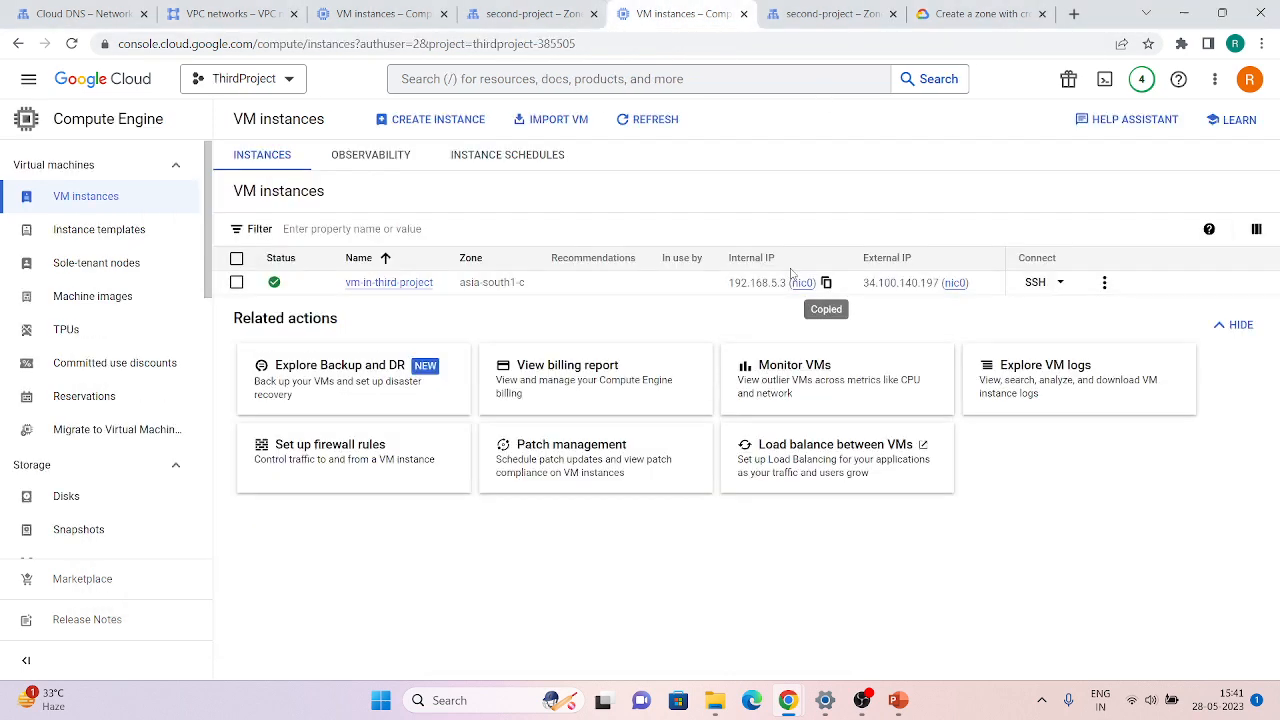
left_click(230, 14)
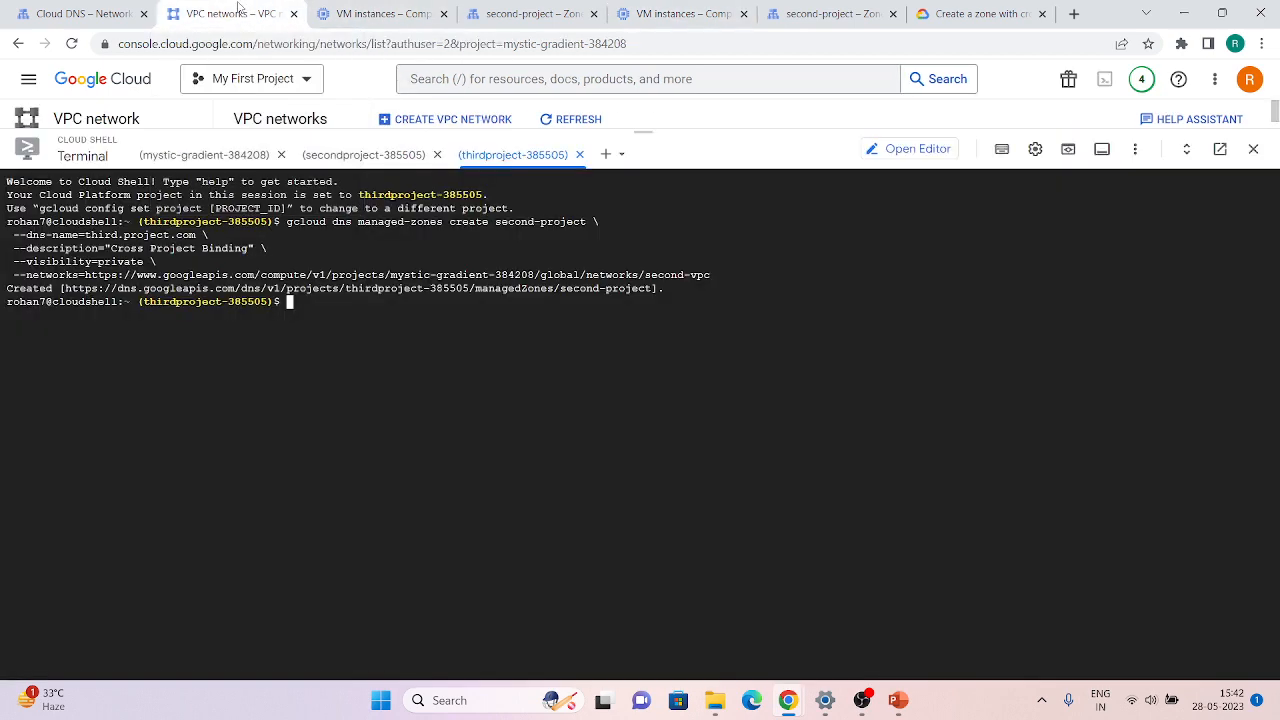
left_click(396, 10)
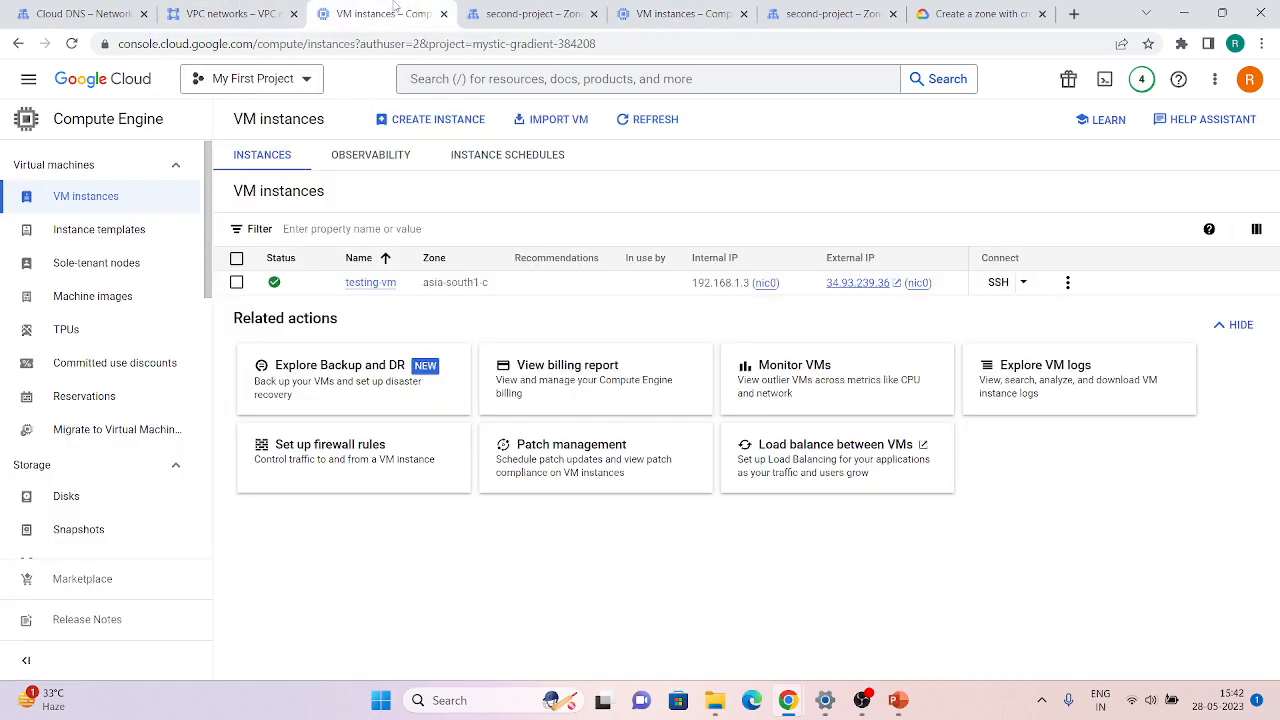
key("alt+Tab")
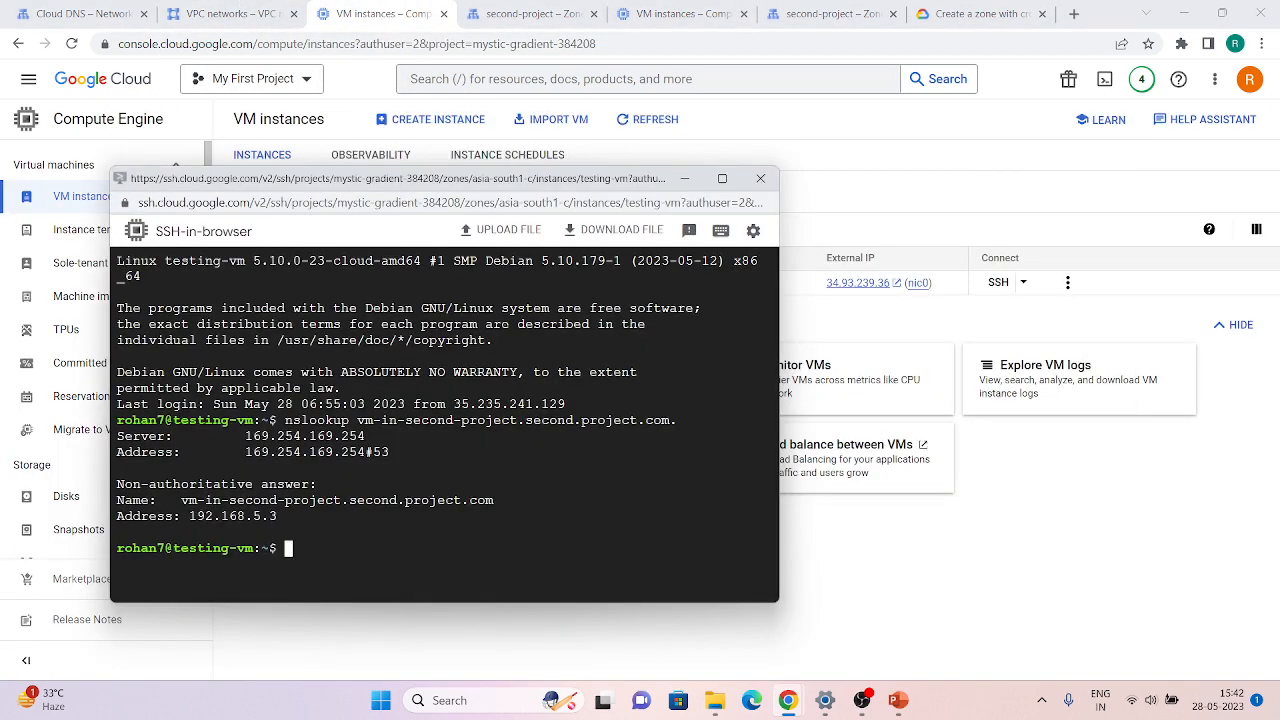
type("ping")
key("ctrl+v")
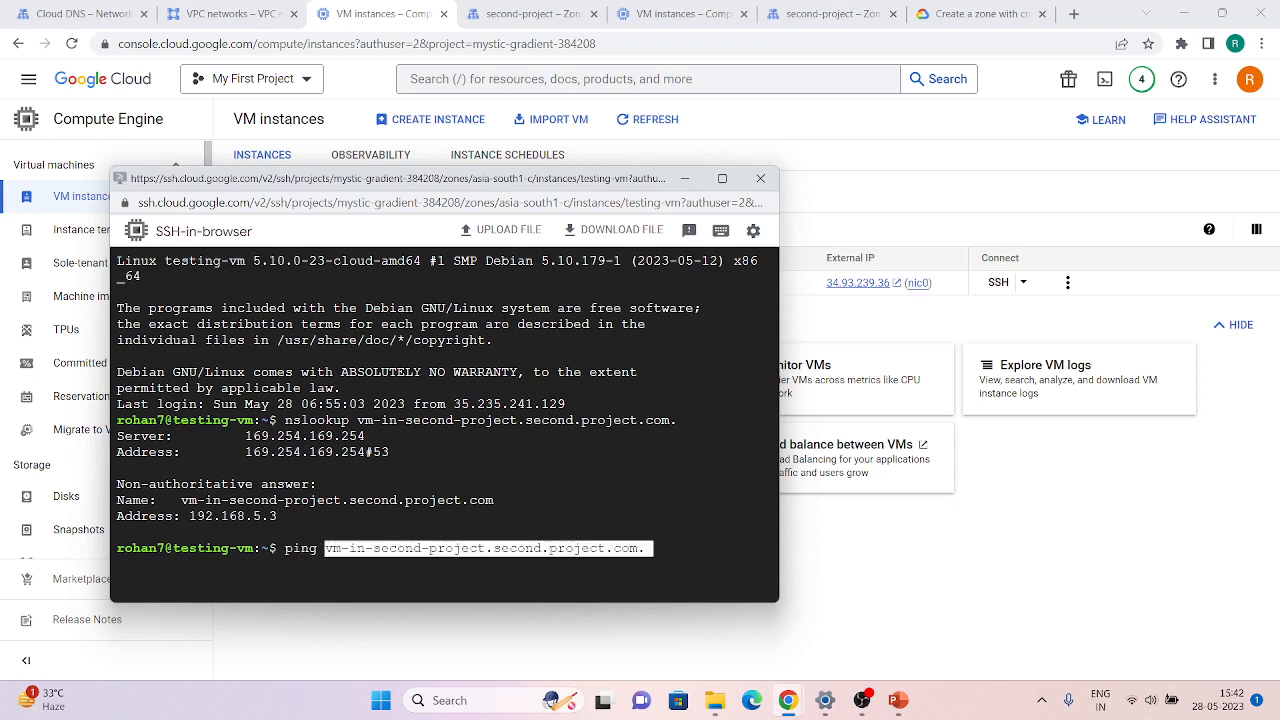
key("Return")
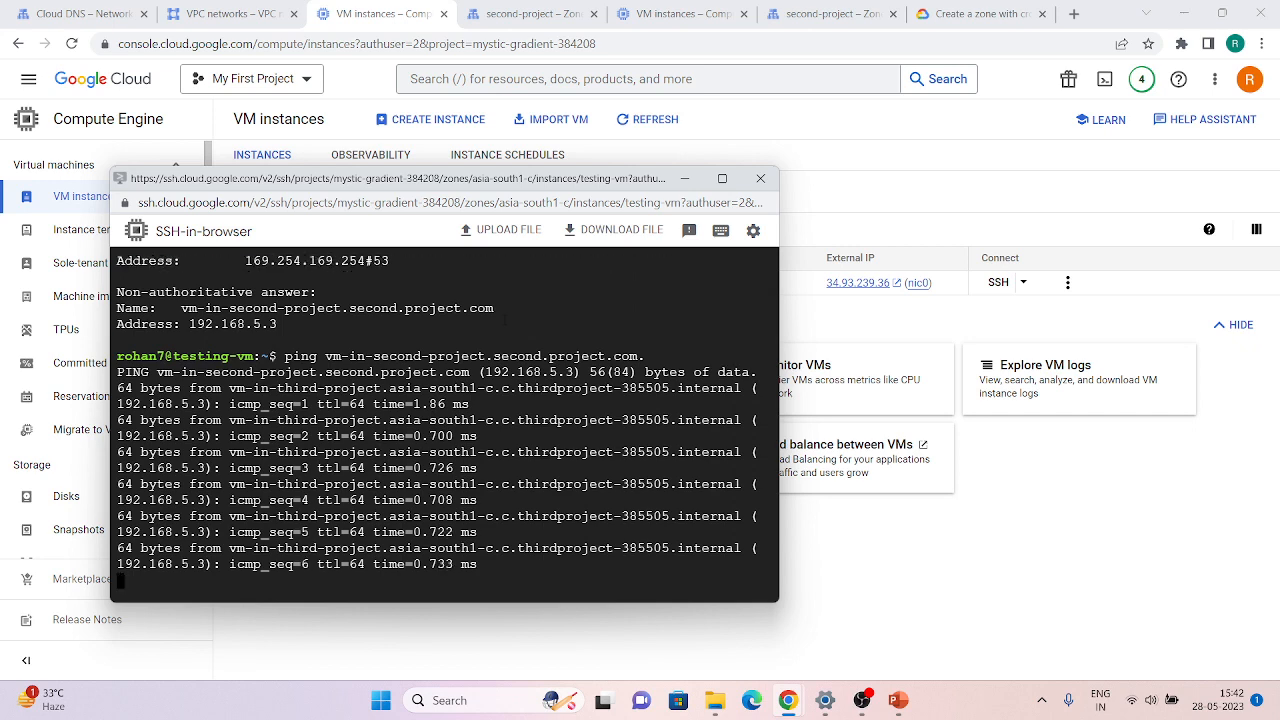
key("ctrl+c")
left_click(920, 163)
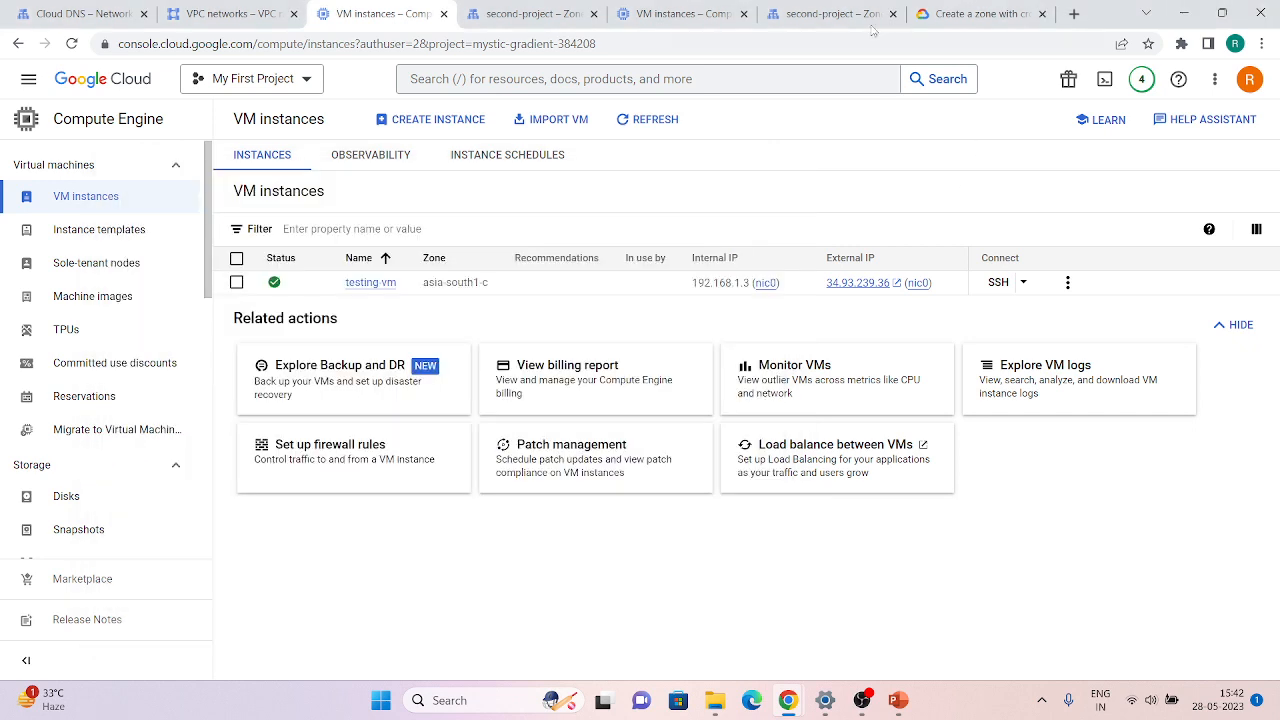
Step: Start a new standard record set with DNS name third-project in ThirdProject's second-project zone
left_click(830, 14)
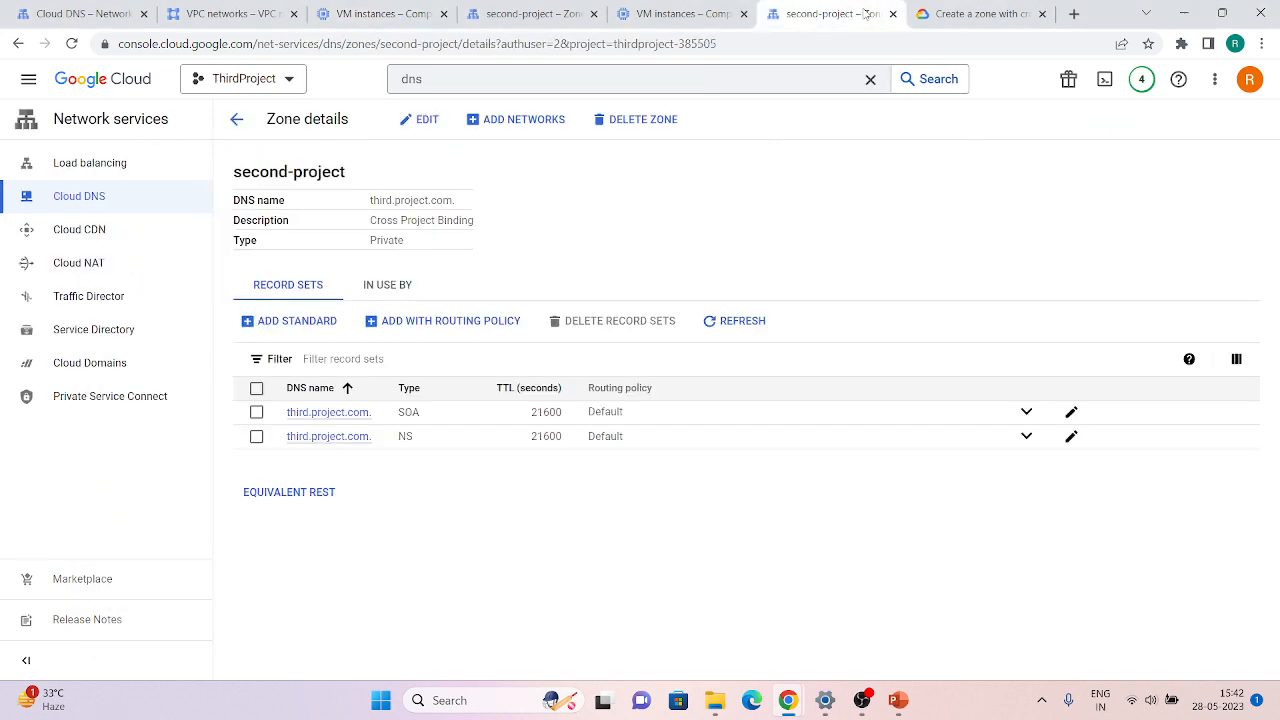
left_click(297, 320)
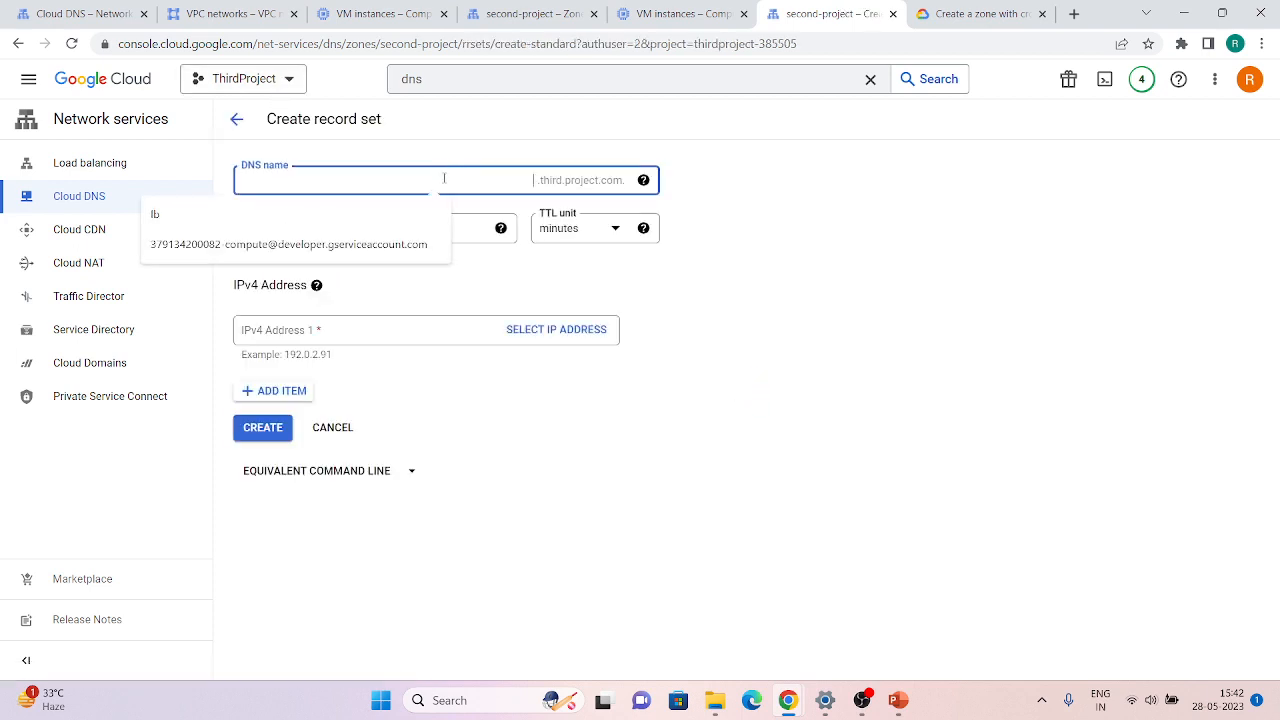
type("third")
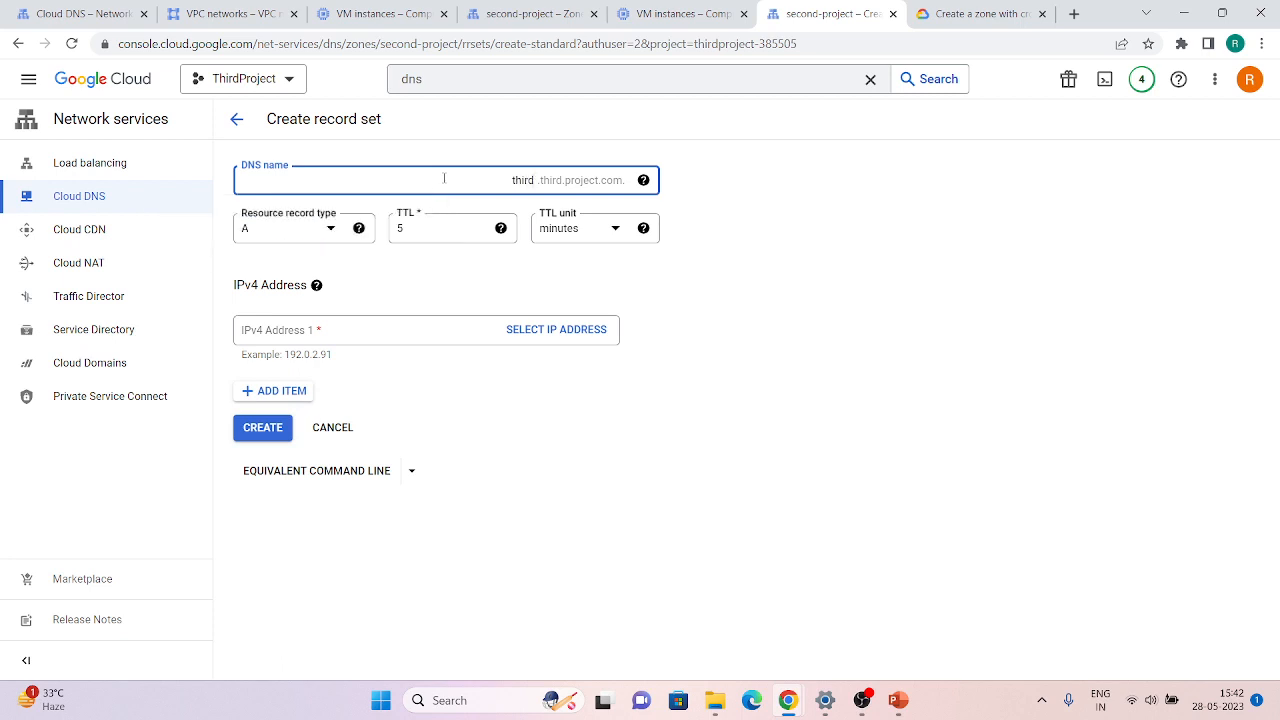
type("-project")
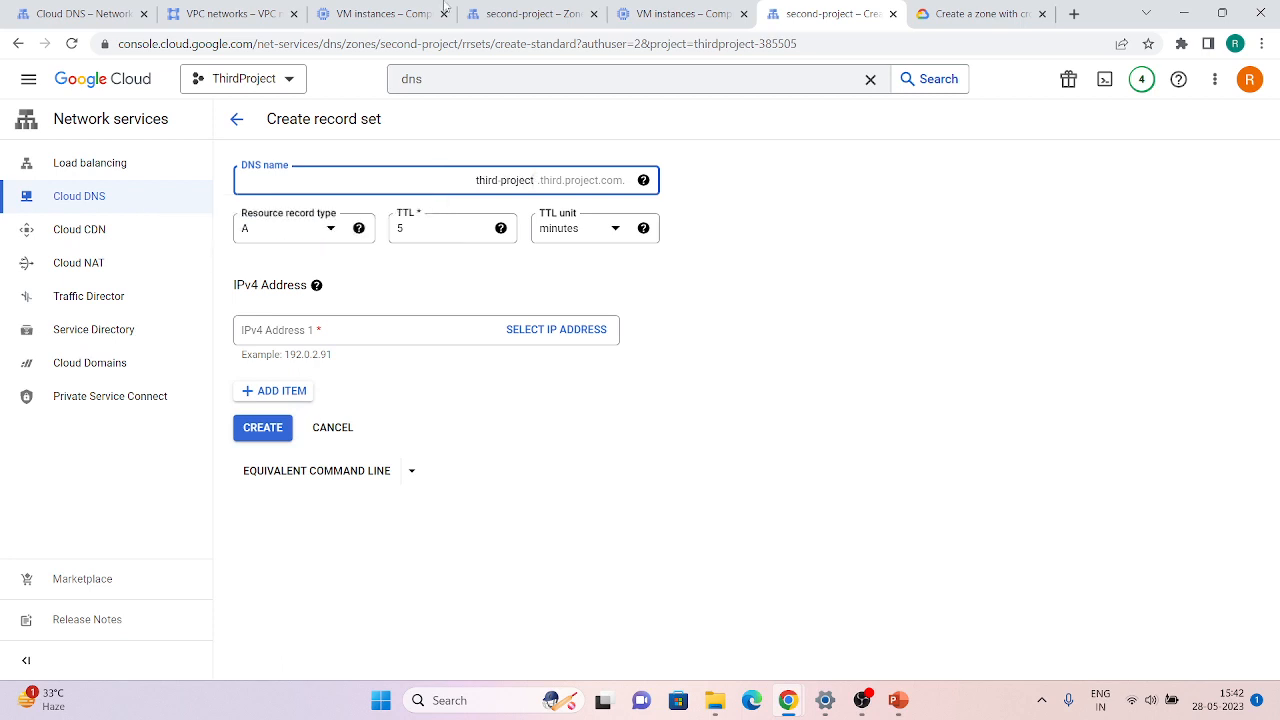
Step: Copy vm-in-third-project's internal IP, enter 192.168.5.3 as the record's IPv4 address, and create the A record
left_click(680, 13)
left_click(826, 283)
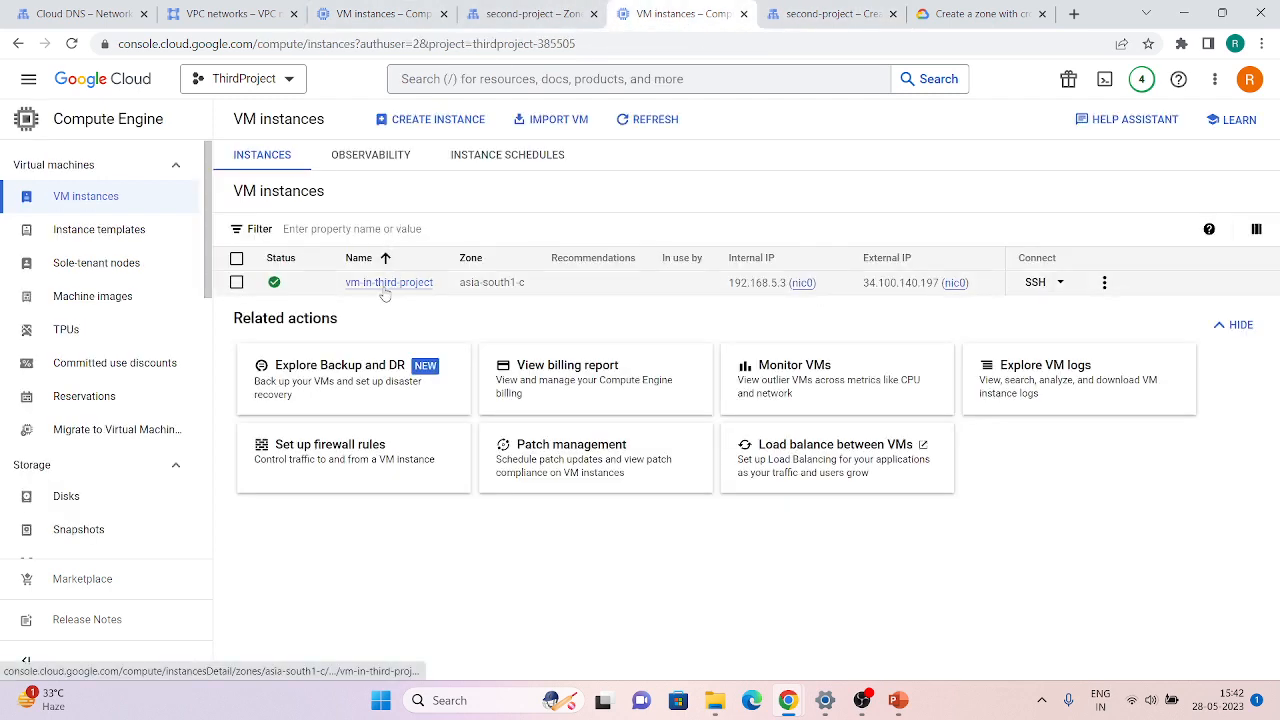
left_click(476, 14)
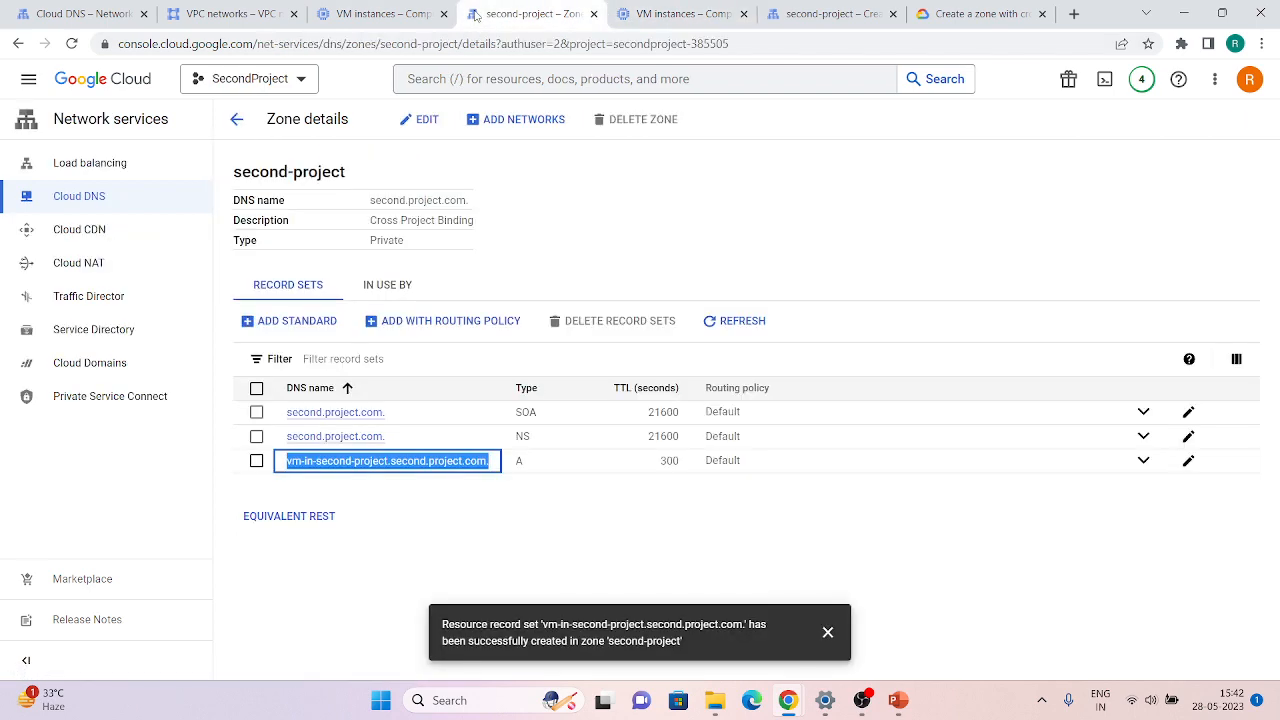
left_click(395, 10)
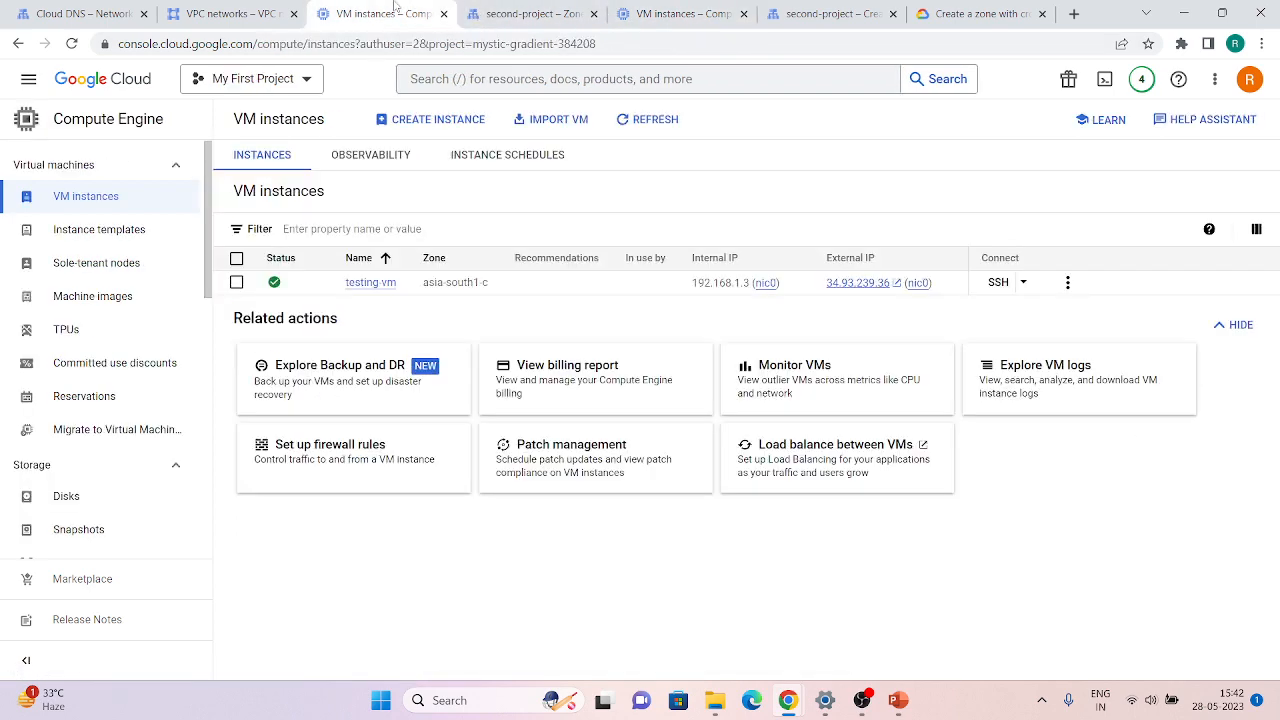
left_click(768, 8)
left_click(680, 13)
left_click(830, 283)
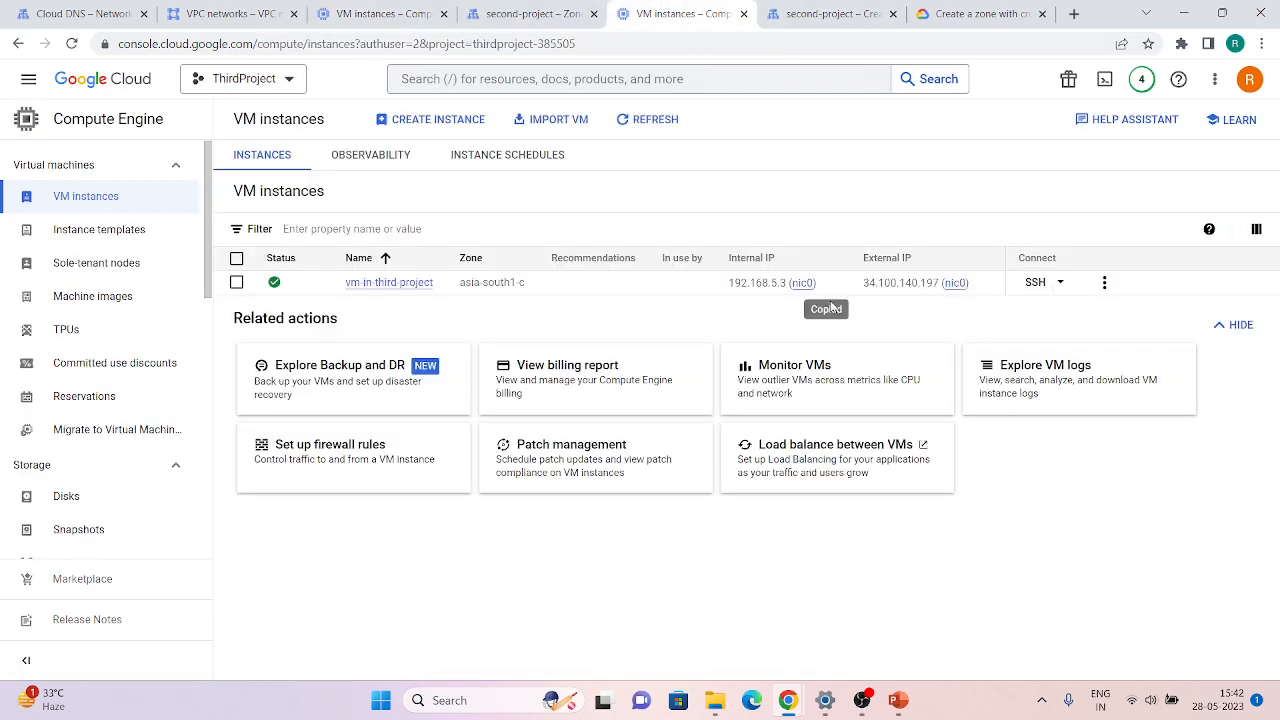
left_click(830, 13)
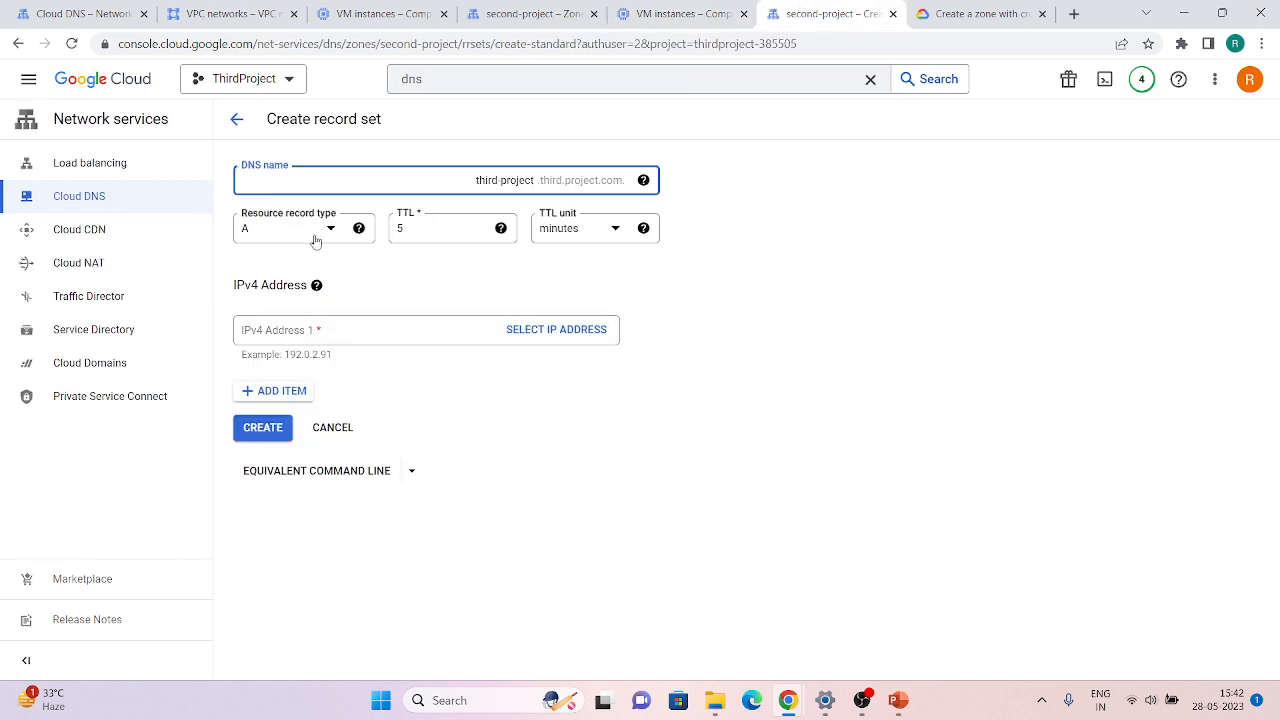
left_click(324, 322)
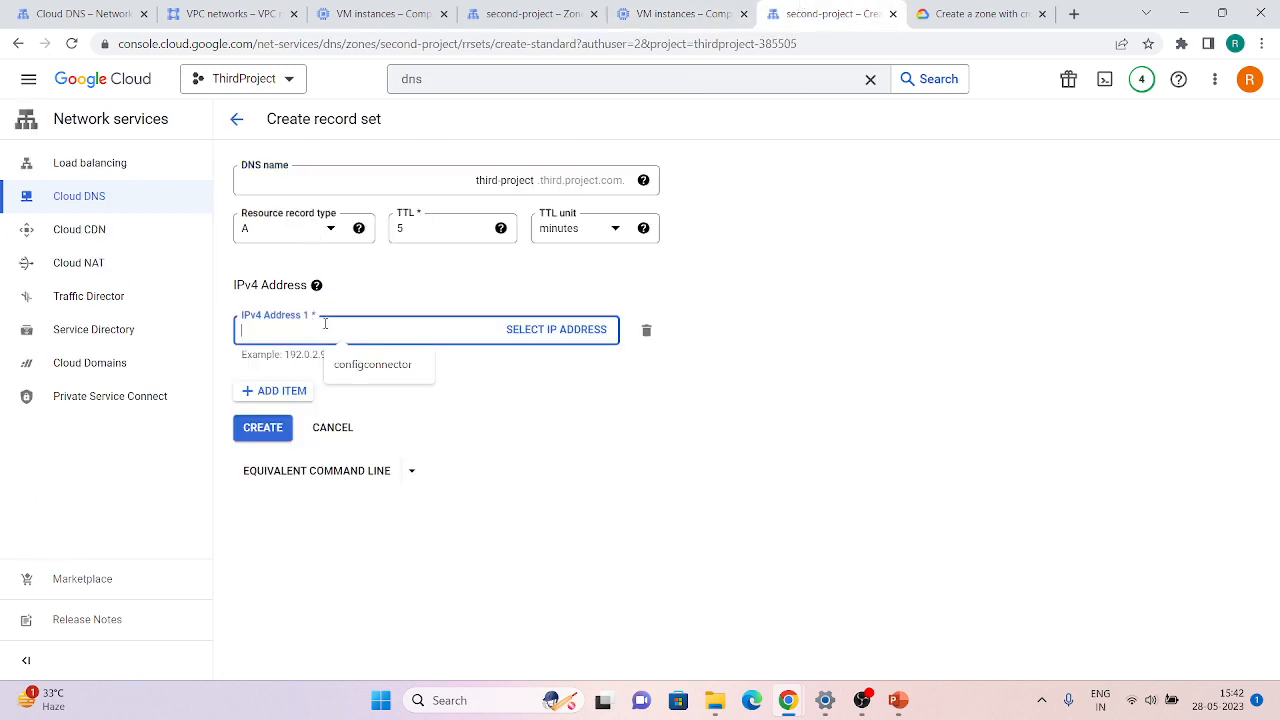
key("ctrl+v")
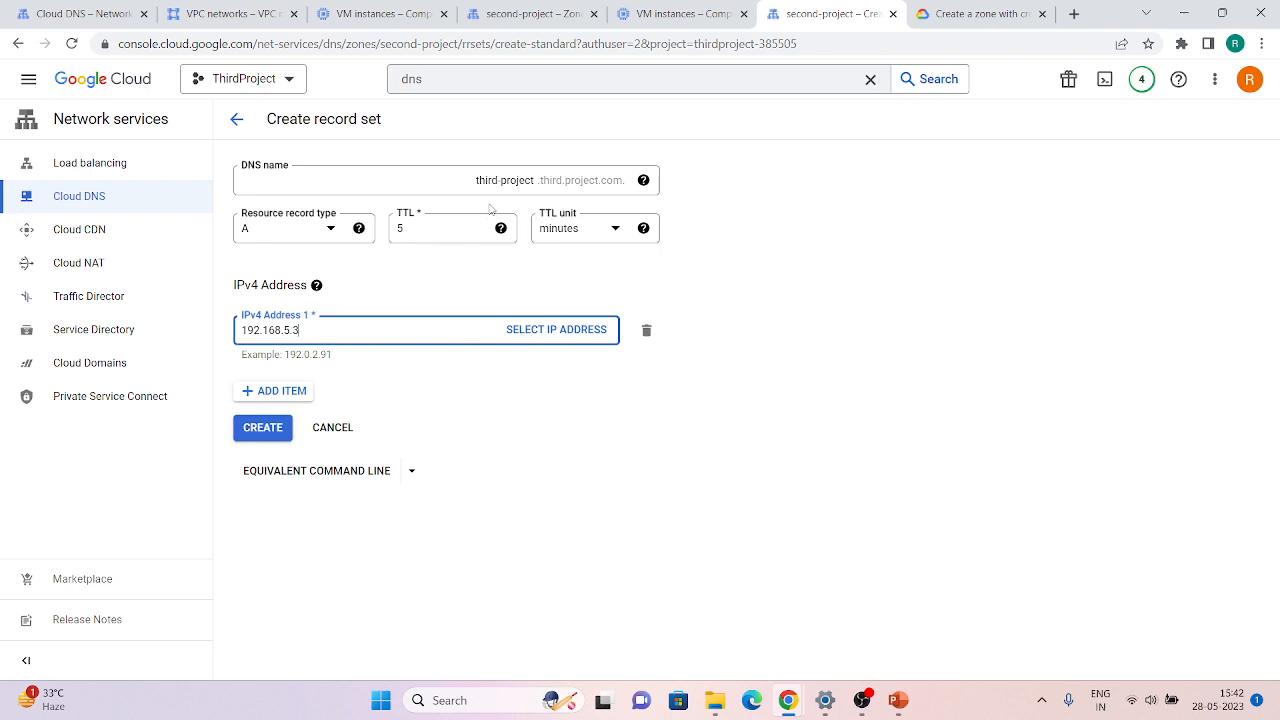
left_click(263, 428)
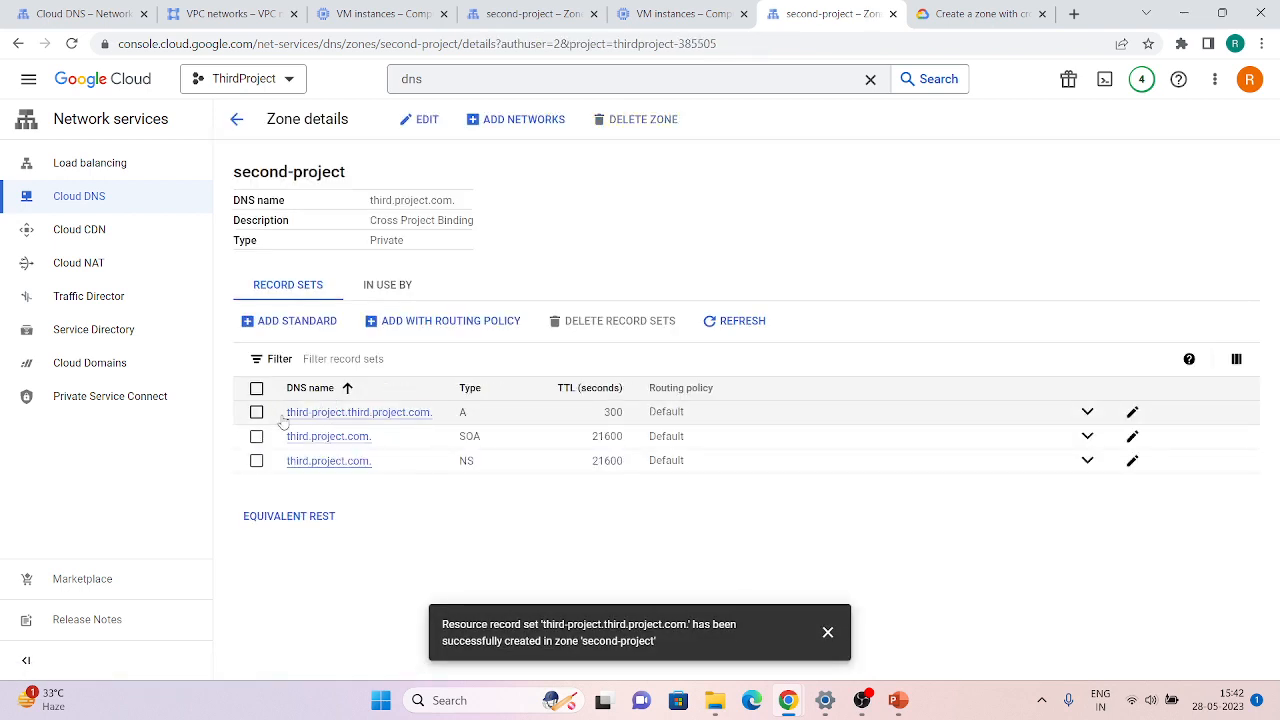
Step: Copy the new A record's DNS name and run nslookup third-project.third.project.com. in the testing-vm SSH session
left_click_drag(280, 412, 424, 413)
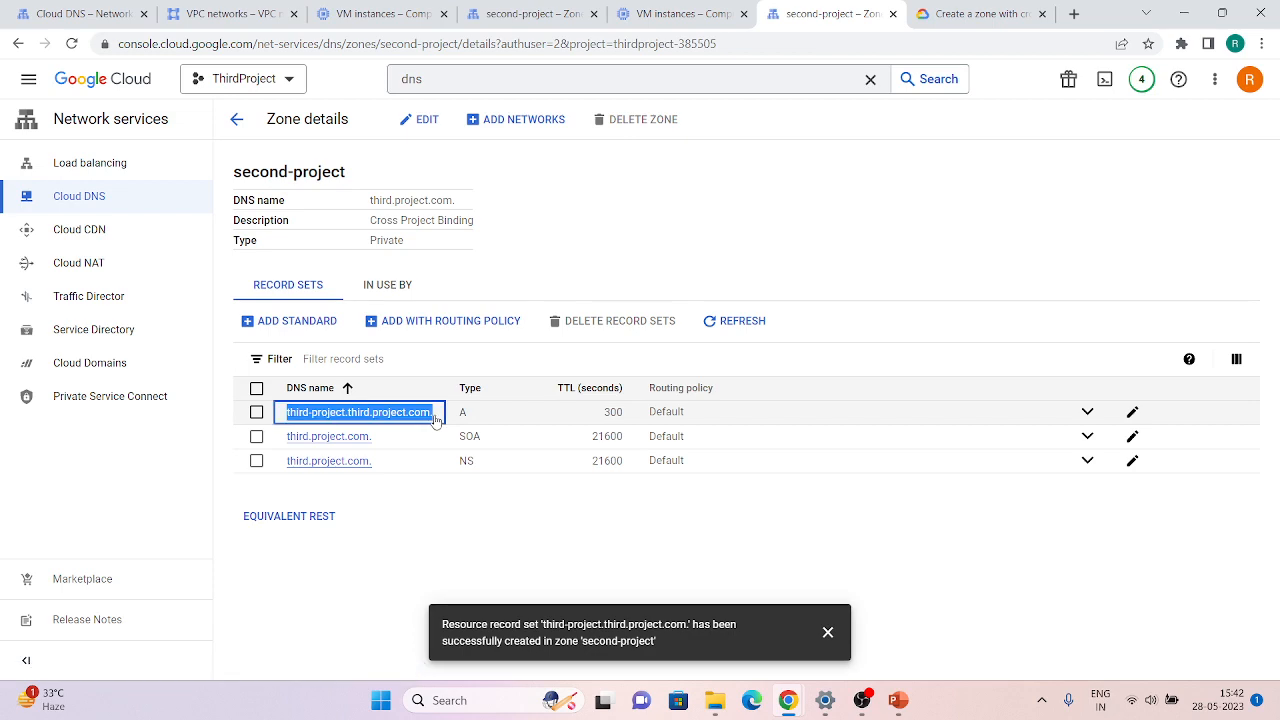
key("alt+Tab")
key("Return")
key("Return")
key("Return")
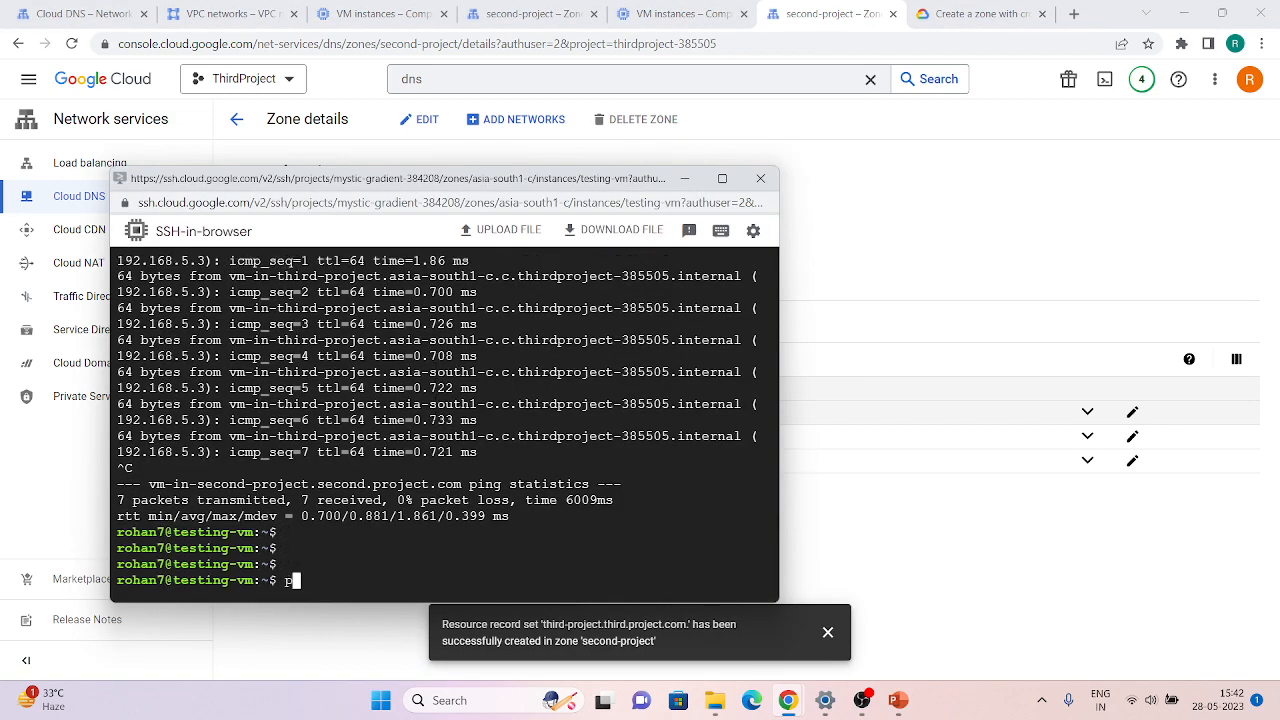
type("nslookup v")
key("ctrl+v")
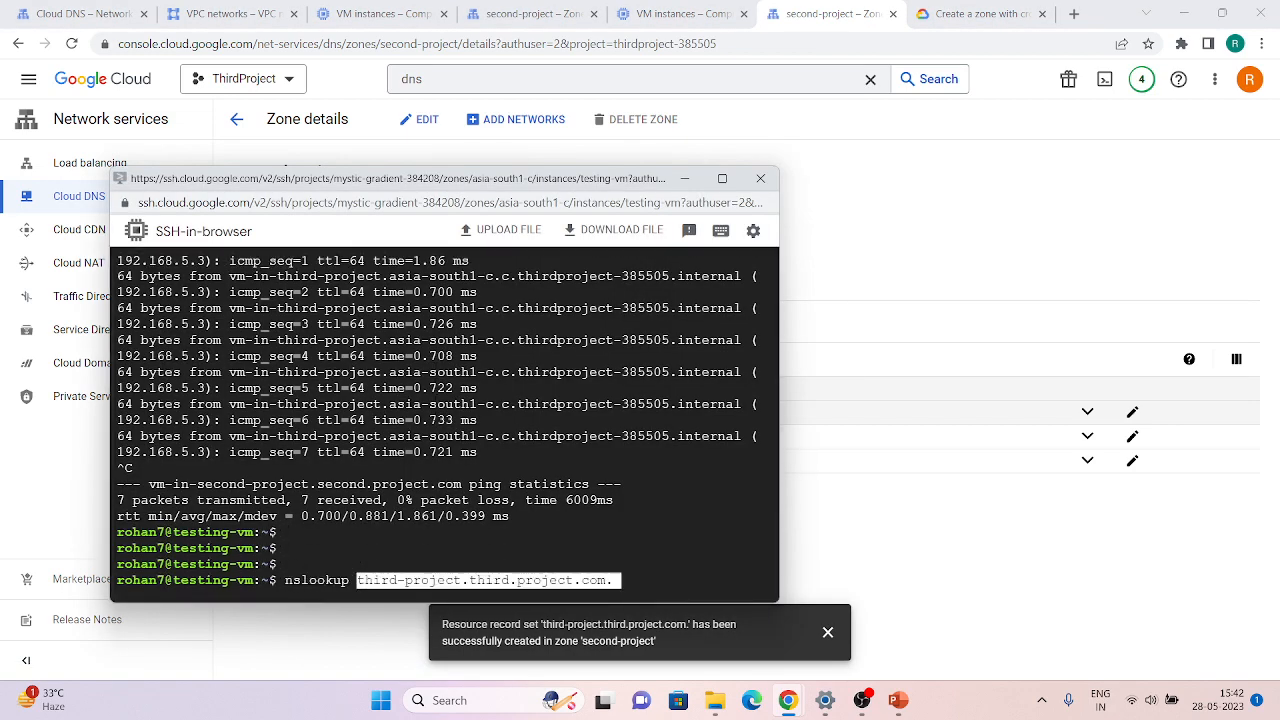
key("Return")
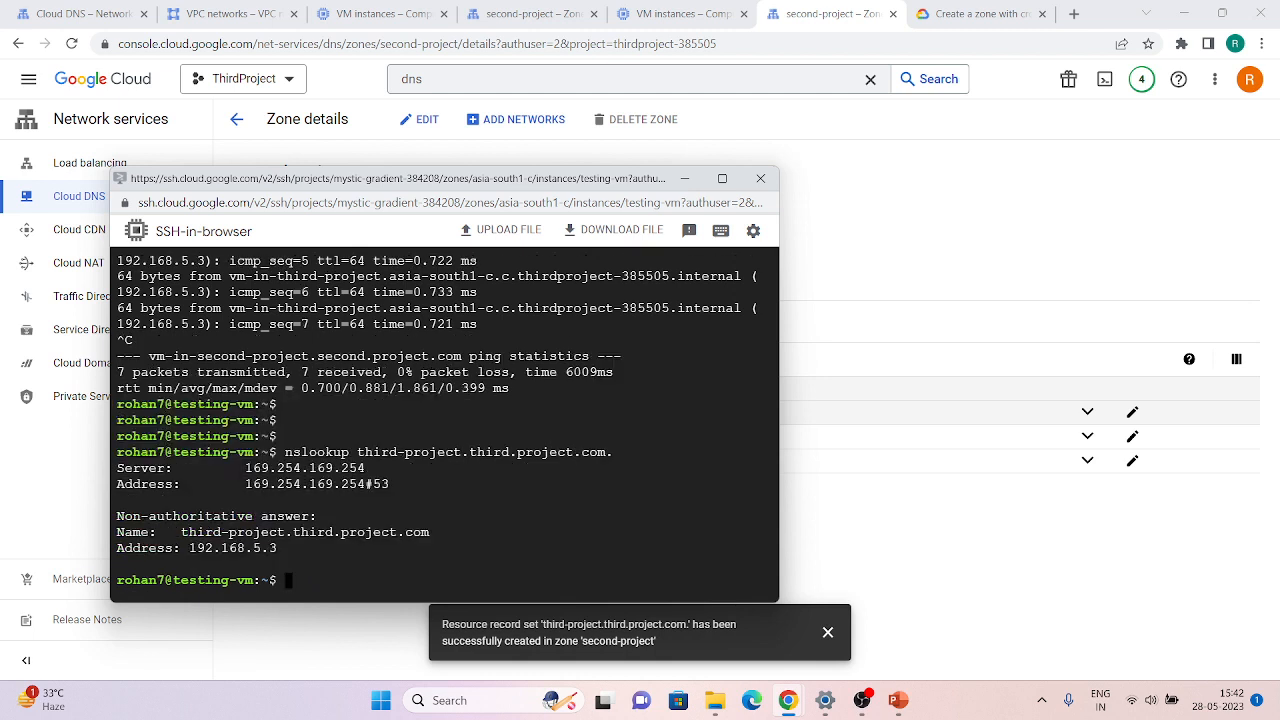
Step: Ping third-project.third.project.com. from testing-vm, stop it after a few replies, and return to ThirdProject's zone details
type("ping")
key("ctrl+v")
key("Return")
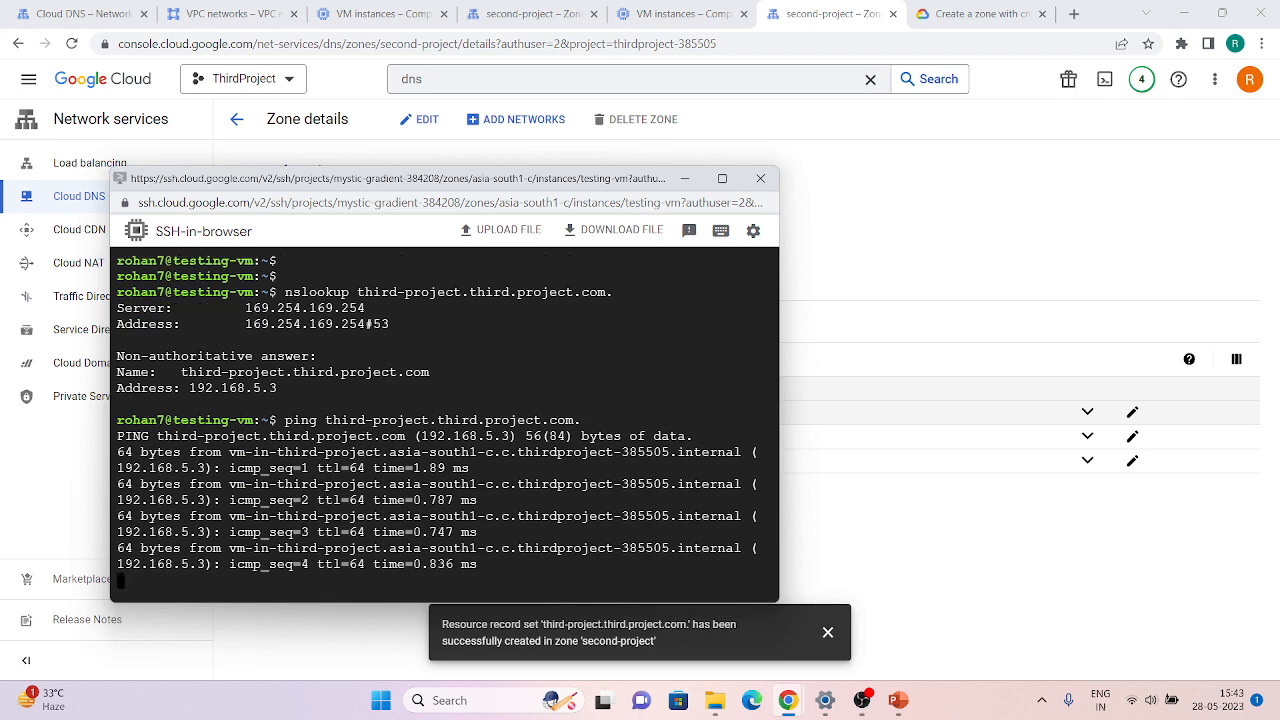
key("ctrl+c")
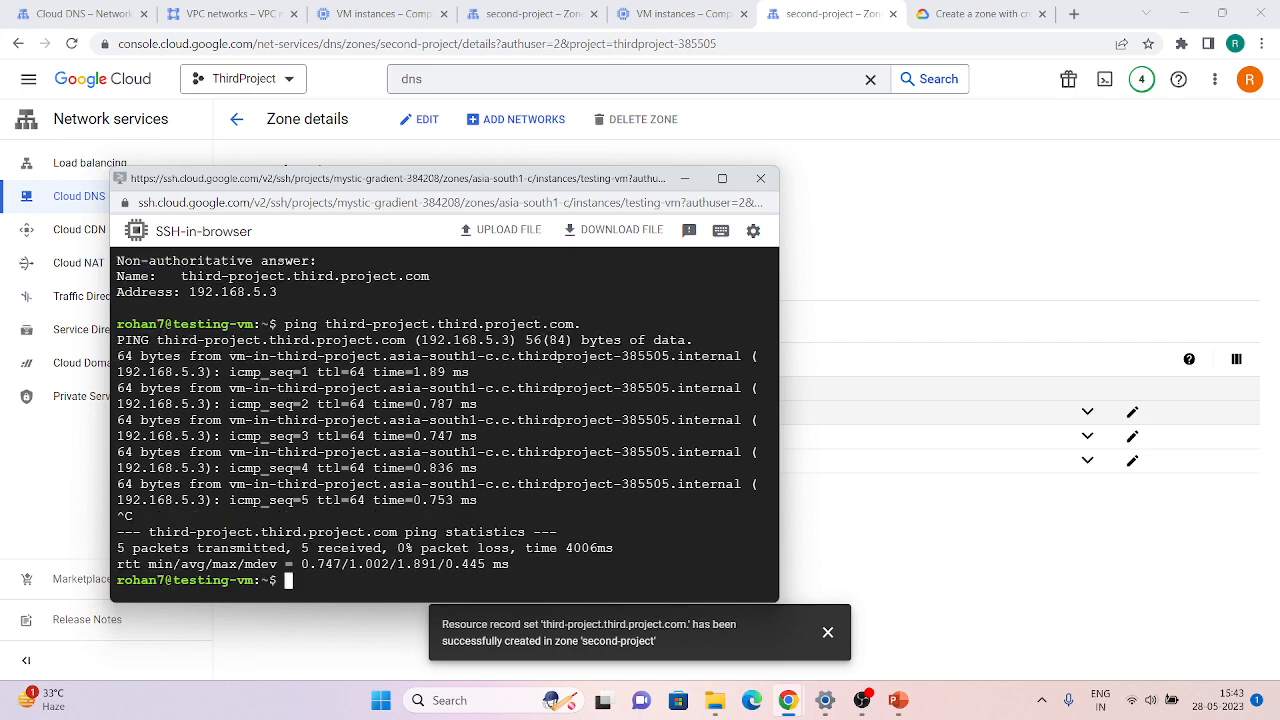
left_click(935, 277)
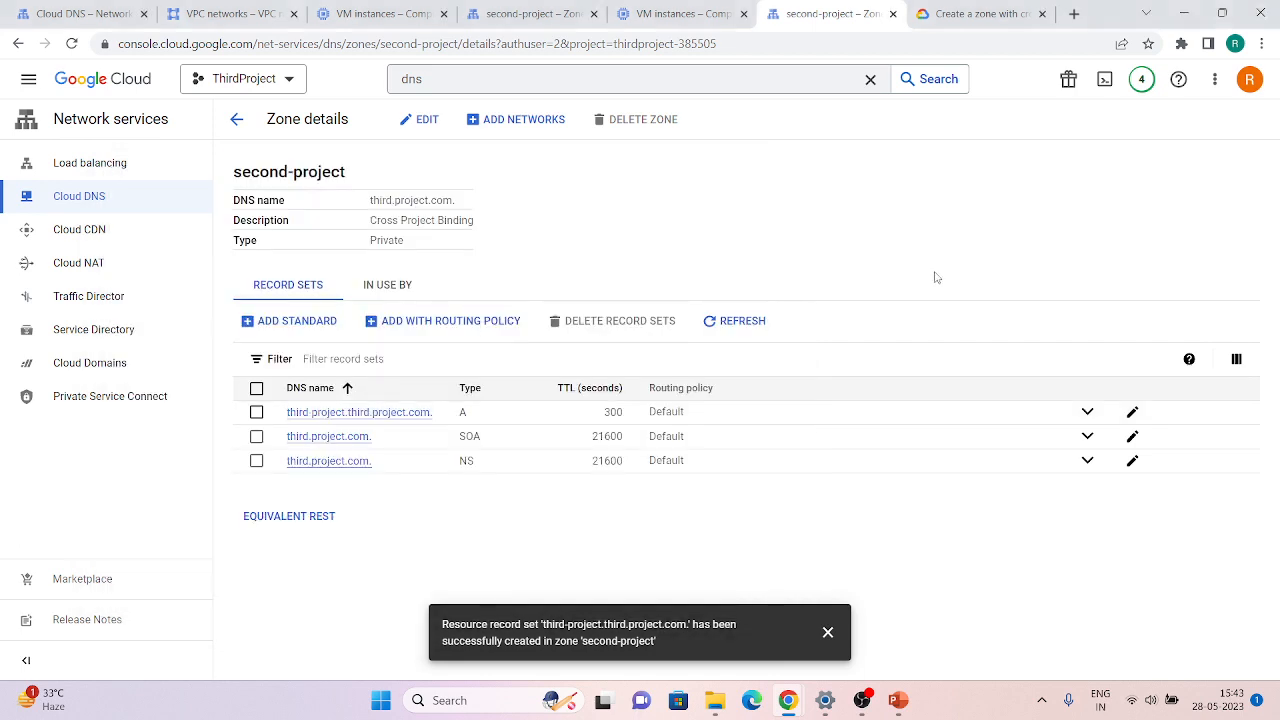
Step: Dismiss the record creation notifications on the second-project zone pages of ThirdProject and SecondProject
left_click(828, 632)
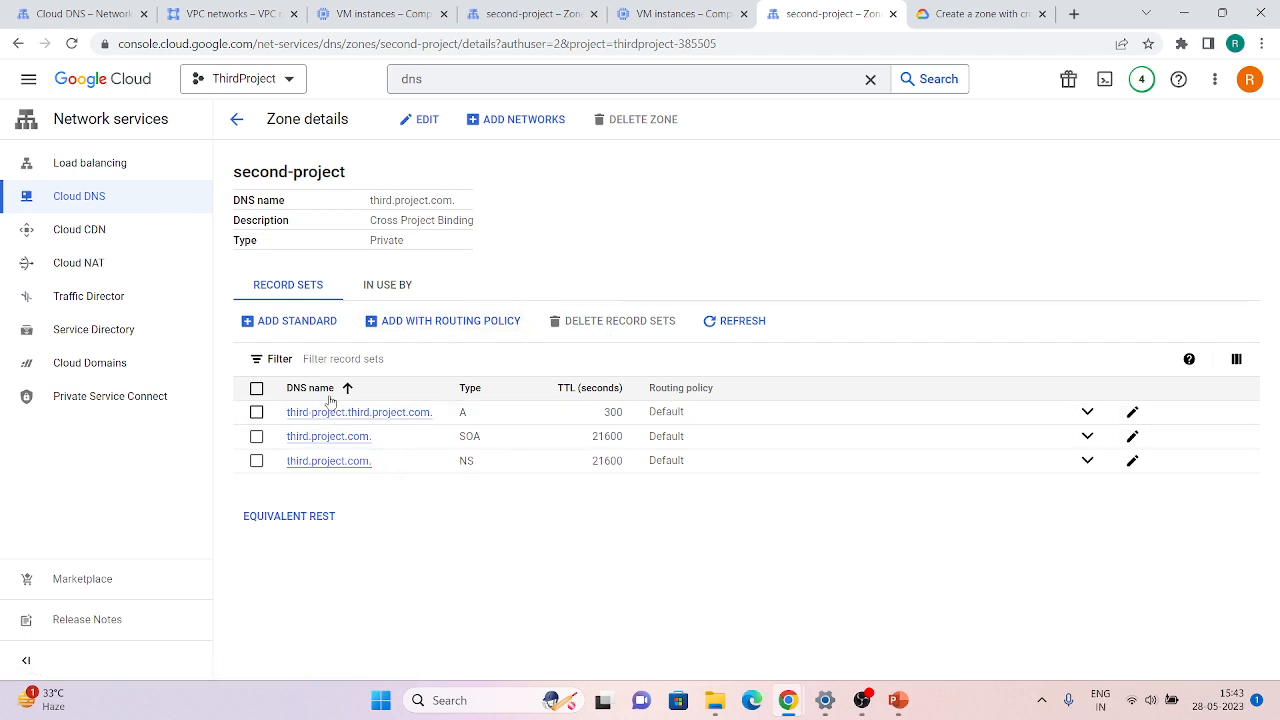
left_click(519, 12)
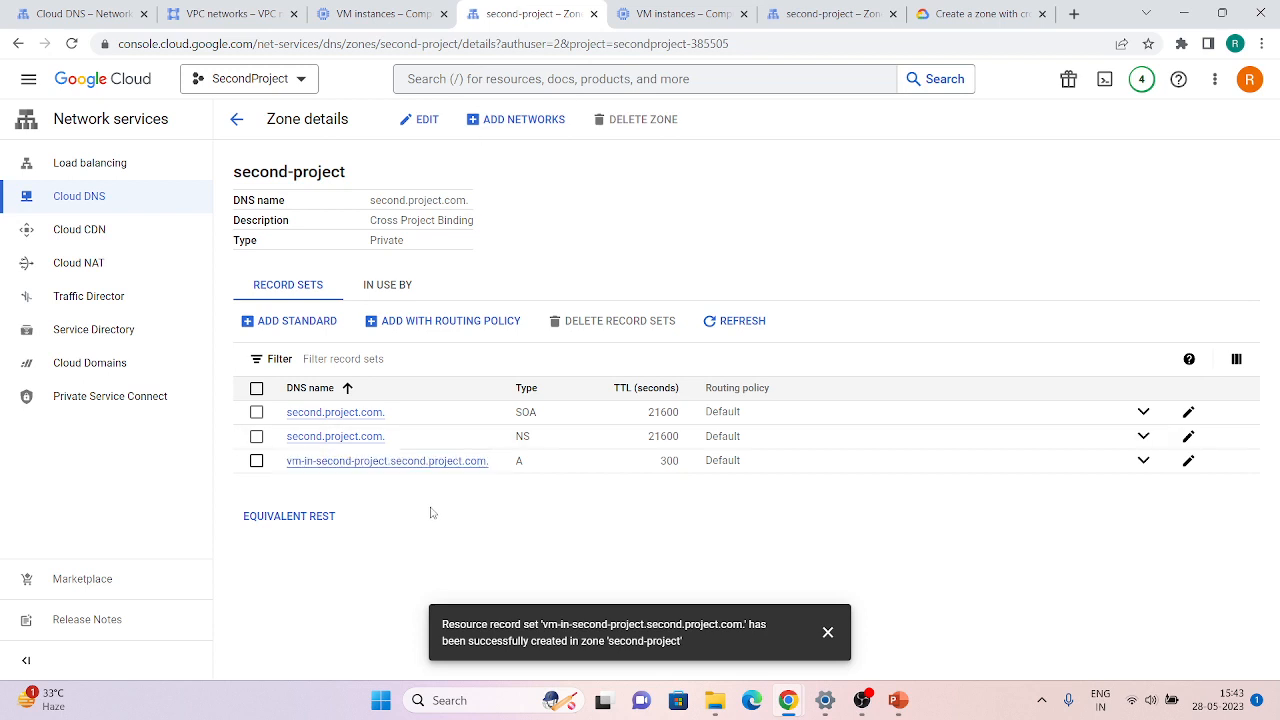
left_click(828, 632)
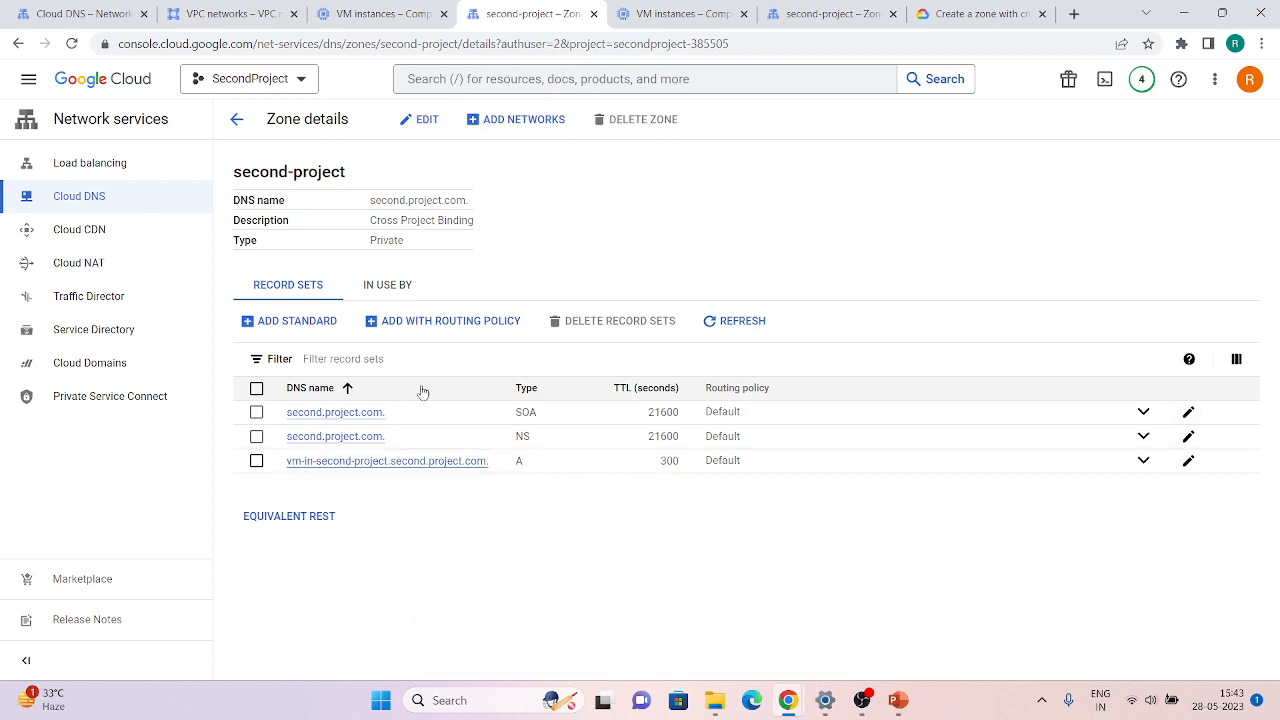